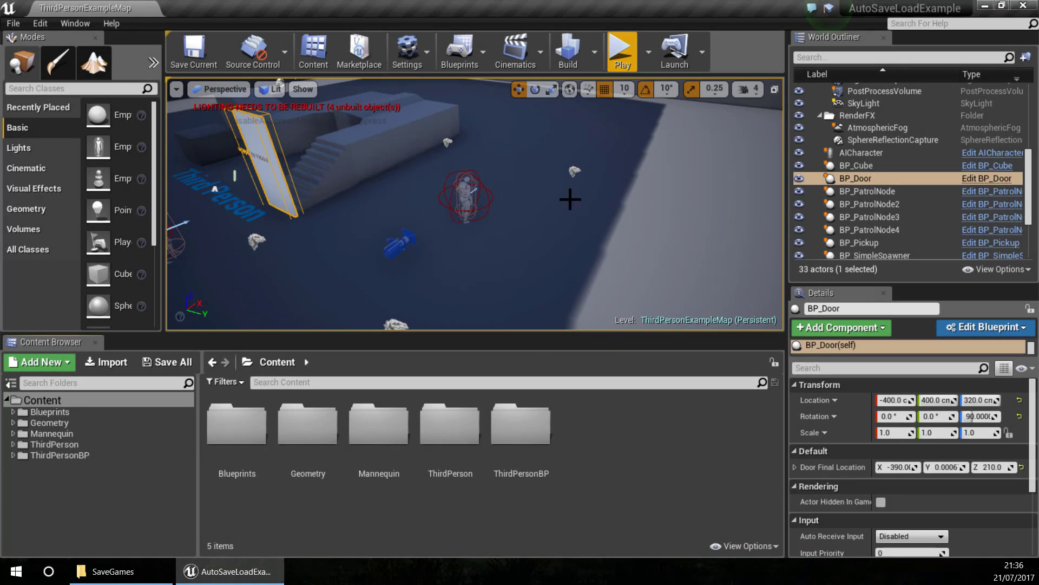
# - Clear the door selection, show the Levels window and dock it beside the Content Browser
pyautogui.click(505, 240)
pyautogui.press('Escape')
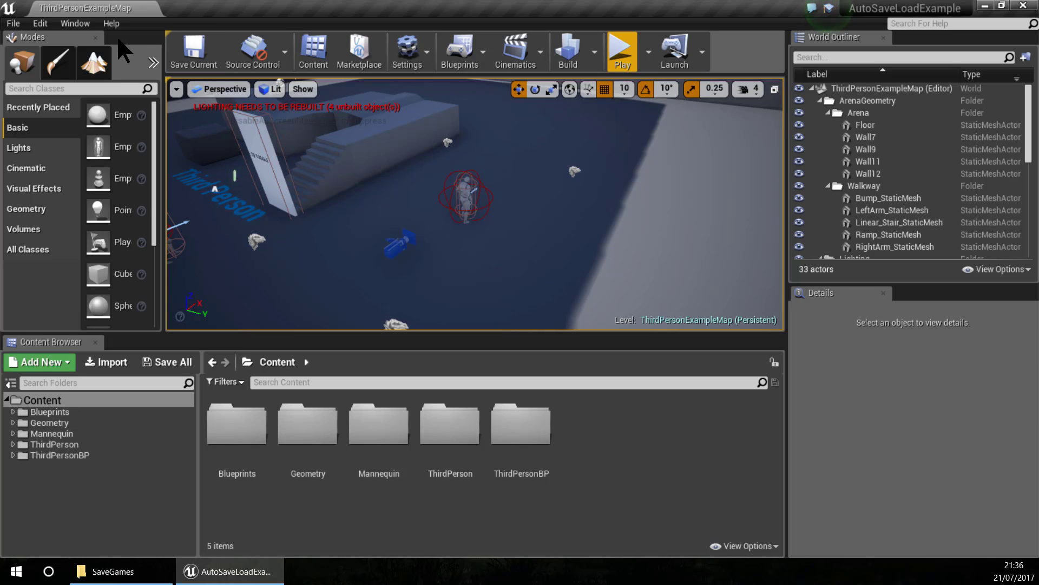
pyautogui.click(75, 23)
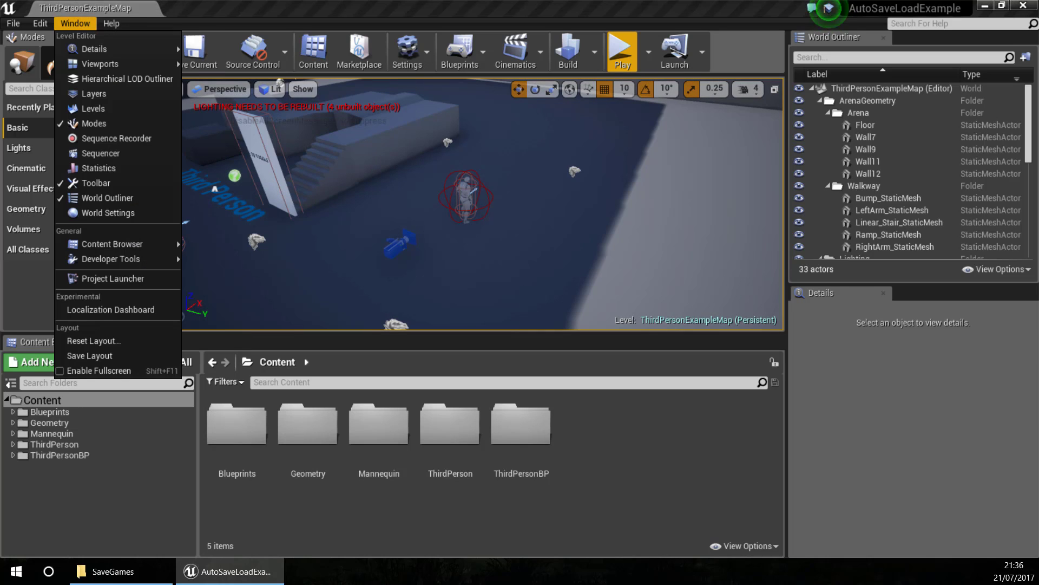
pyautogui.click(99, 109)
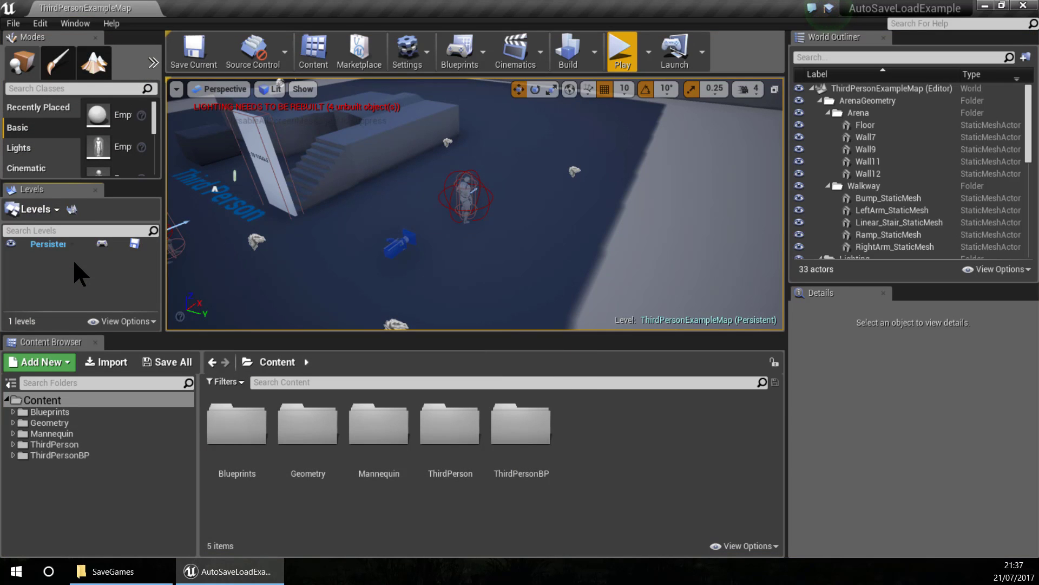
pyautogui.moveTo(54, 189); pyautogui.dragTo(124, 339)
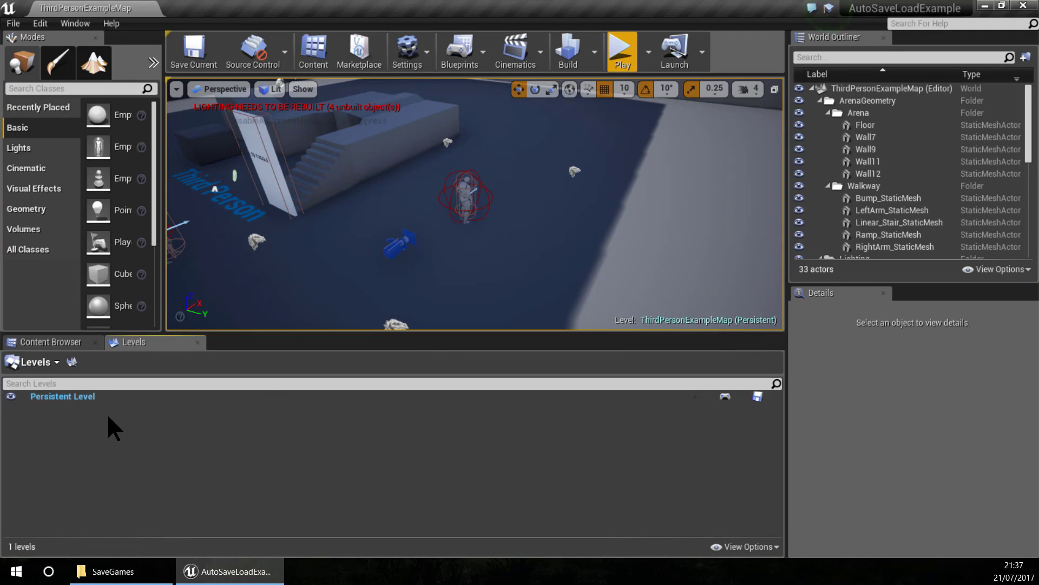
# - Create a new folder named Maps in the Content root of the Content Browser
pyautogui.click(56, 342)
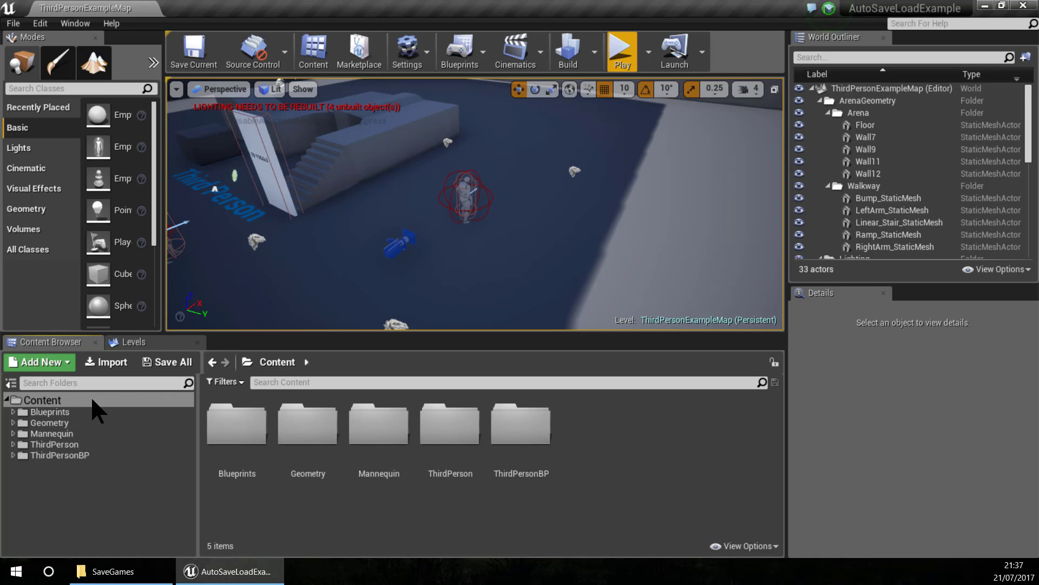
pyautogui.rightClick(615, 448)
pyautogui.click(638, 60)
pyautogui.write('Maps')
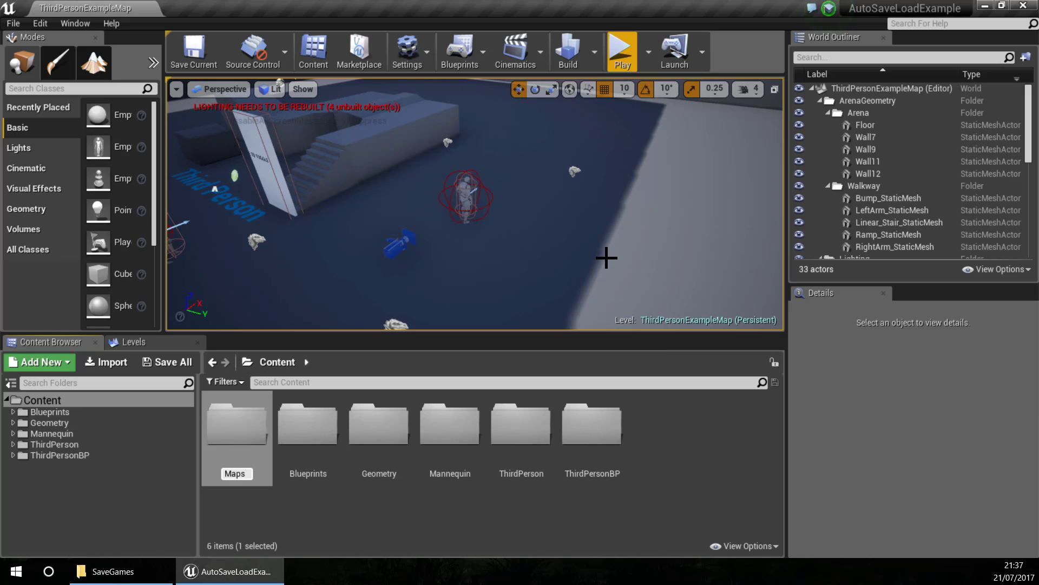
pyautogui.press('Return')
# - Create a subfolder named LevelStreaming inside the Maps folder
pyautogui.doubleClick(592, 425)
pyautogui.rightClick(351, 470)
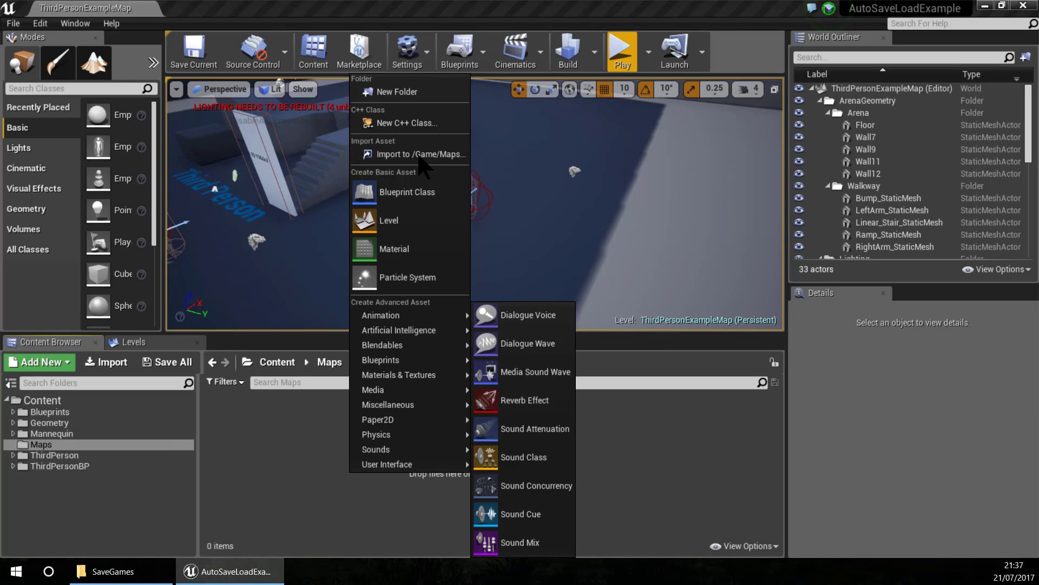
pyautogui.click(374, 92)
pyautogui.write('Level')
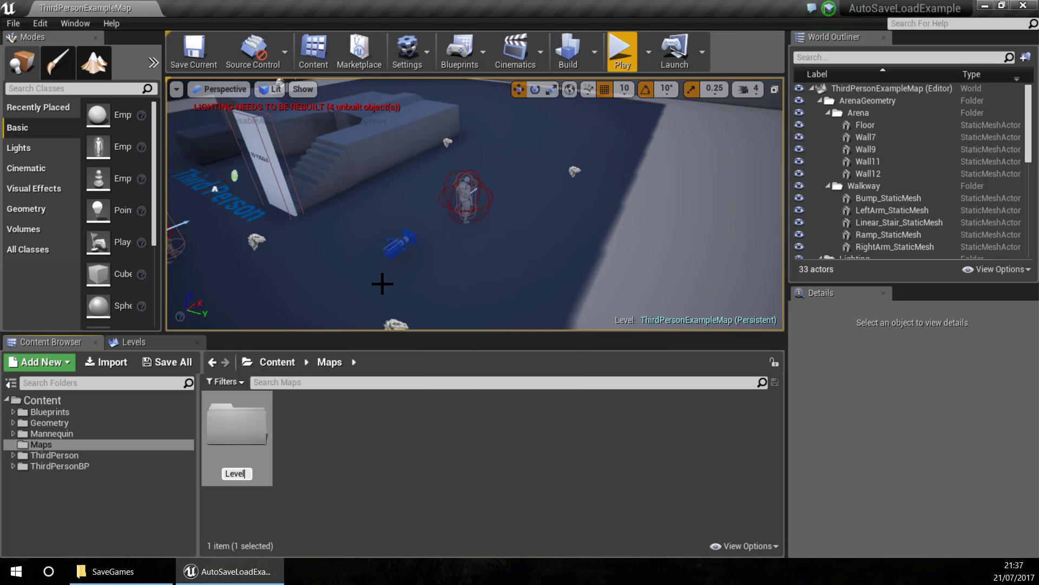
pyautogui.write('Streaming')
pyautogui.press('Return')
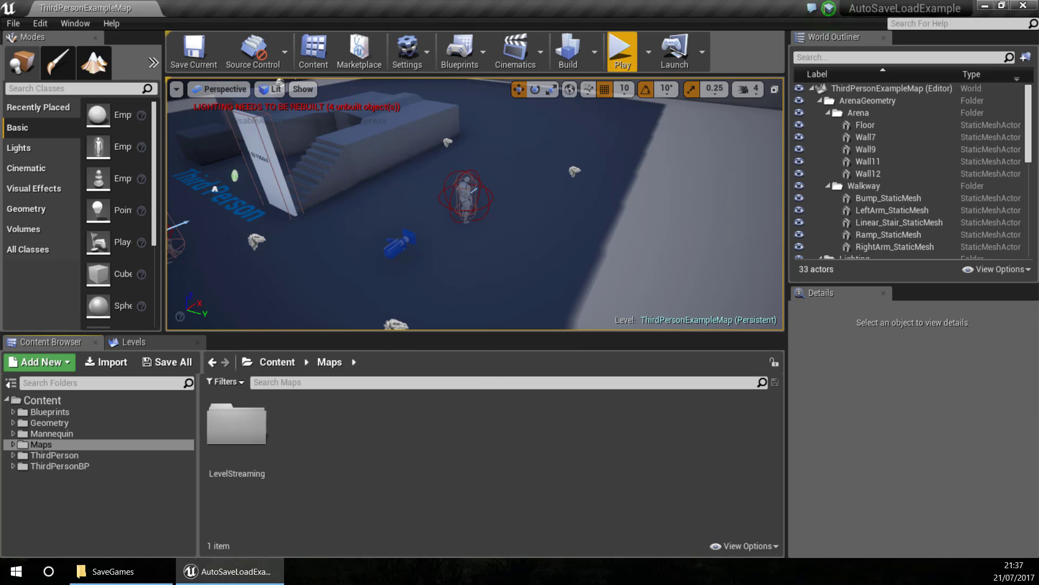
# - Create a second subfolder named Multiplelevels inside the Maps folder
pyautogui.rightClick(368, 469)
pyautogui.click(384, 80)
pyautogui.write('Multiplelevels')
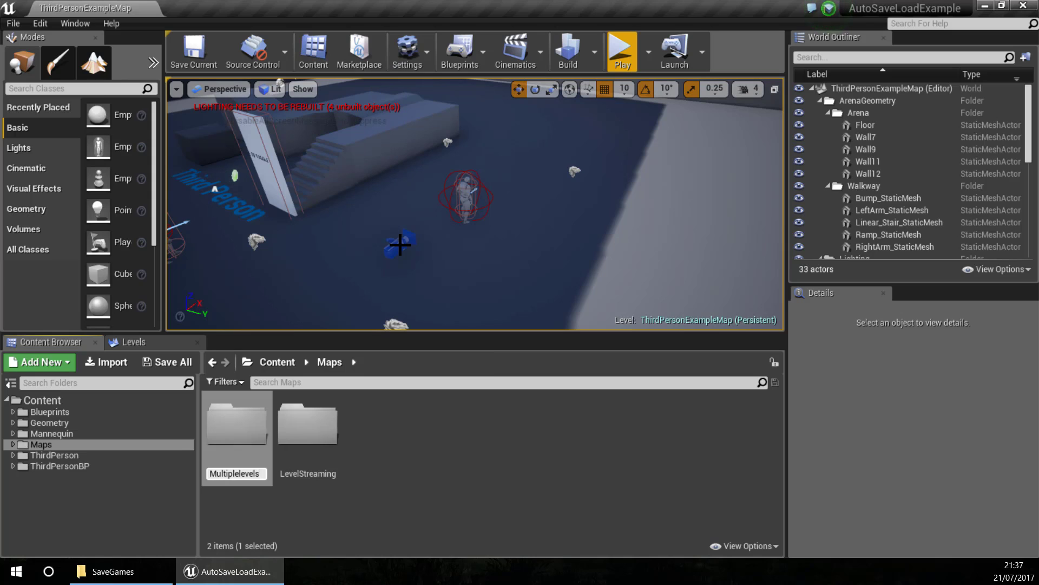
pyautogui.press('Return')
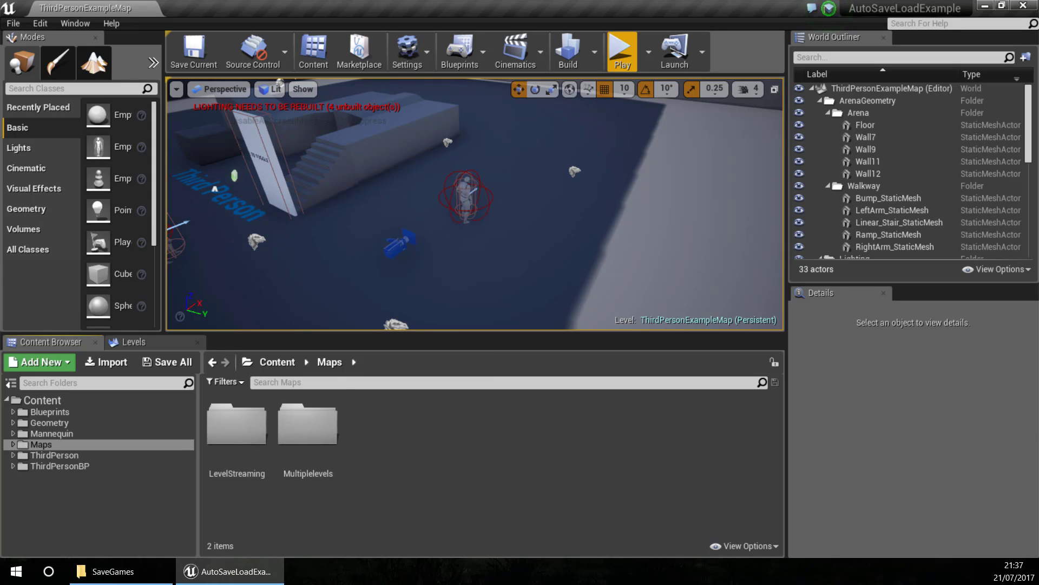
# - Copy ThirdPersonExampleMap from ThirdPersonBP/Maps into the Maps/LevelStreaming folder
pyautogui.doubleClick(255, 450)
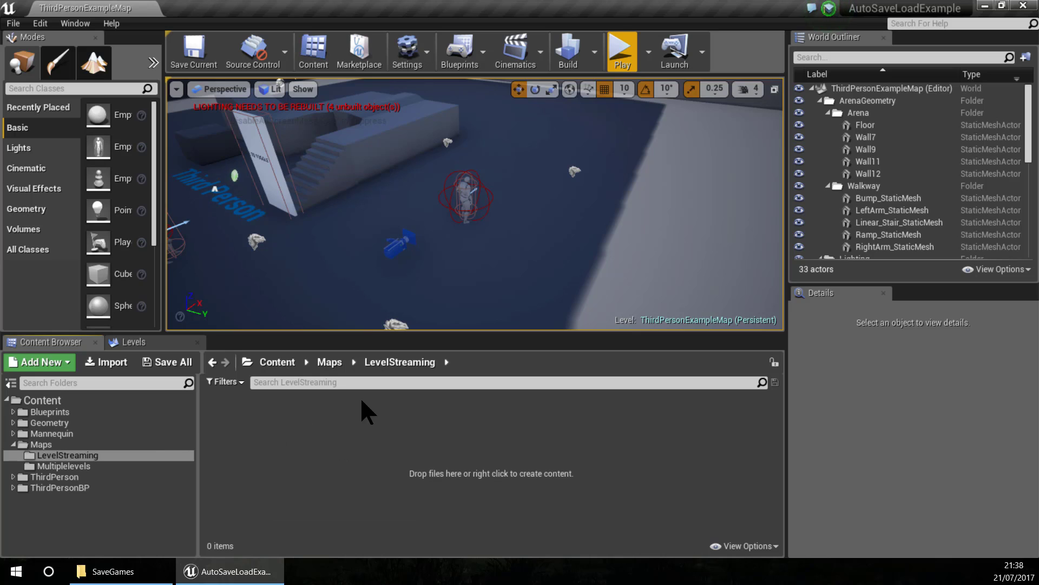
pyautogui.moveTo(501, 158); pyautogui.dragTo(501, 108, button='right')
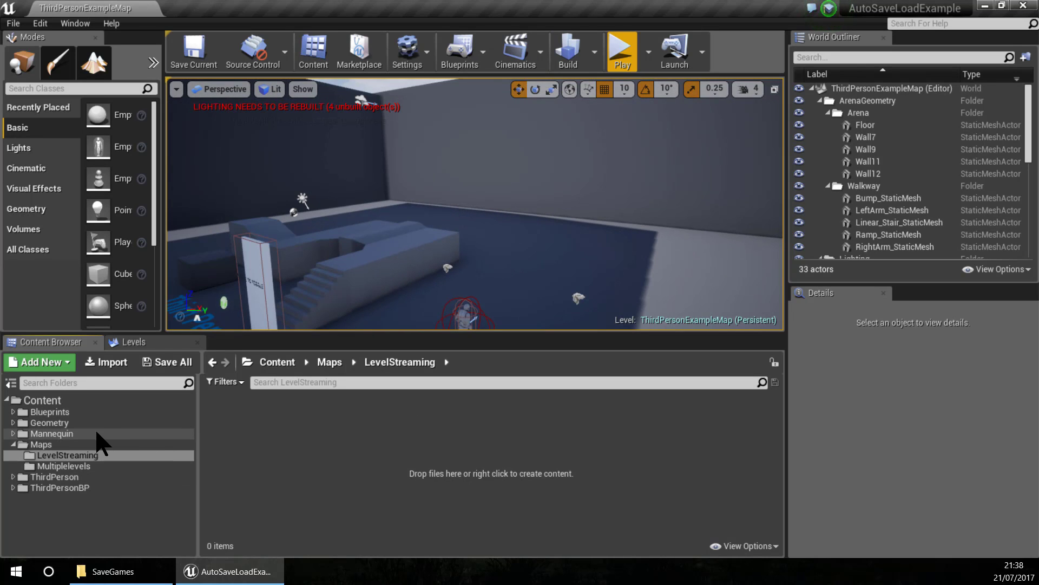
pyautogui.click(65, 487)
pyautogui.doubleClick(306, 428)
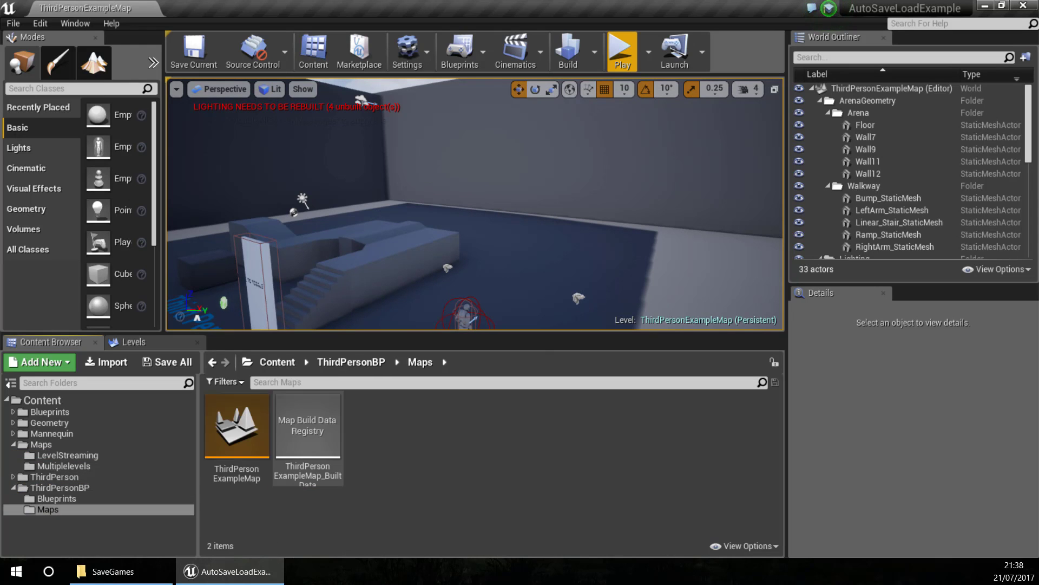
pyautogui.moveTo(234, 436)
pyautogui.moveTo(234, 436); pyautogui.dragTo(80, 456)
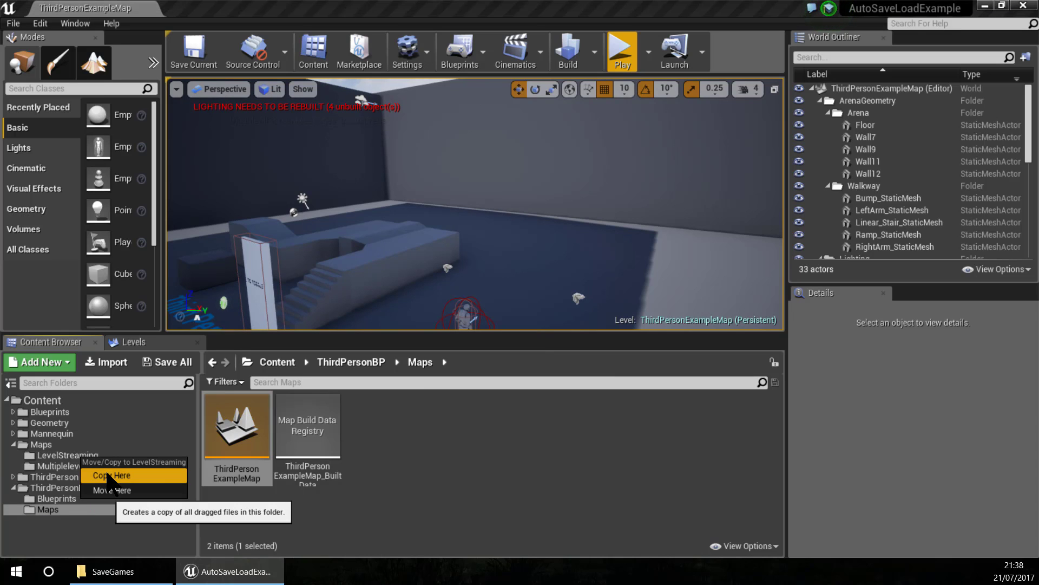
pyautogui.click(109, 477)
# - Copy ThirdPersonExampleMap from ThirdPersonBP/Maps into the Maps/Multiplelevels folder as well
pyautogui.moveTo(231, 429)
pyautogui.moveTo(231, 429); pyautogui.dragTo(88, 466)
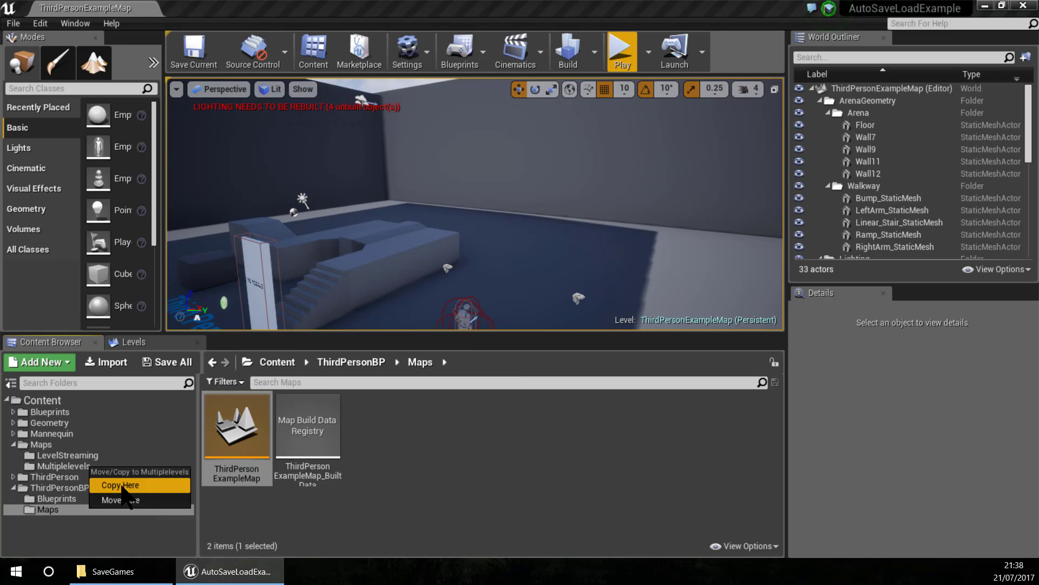
pyautogui.click(127, 490)
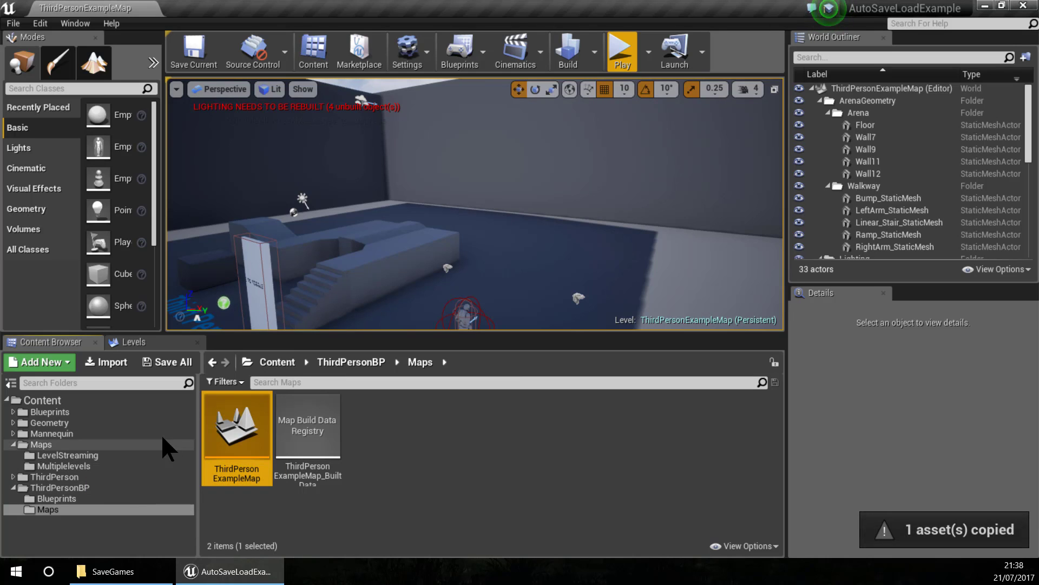
# - Open the ThirdPersonExampleMap copy from the LevelStreaming folder in the level editor
pyautogui.click(103, 454)
pyautogui.click(81, 466)
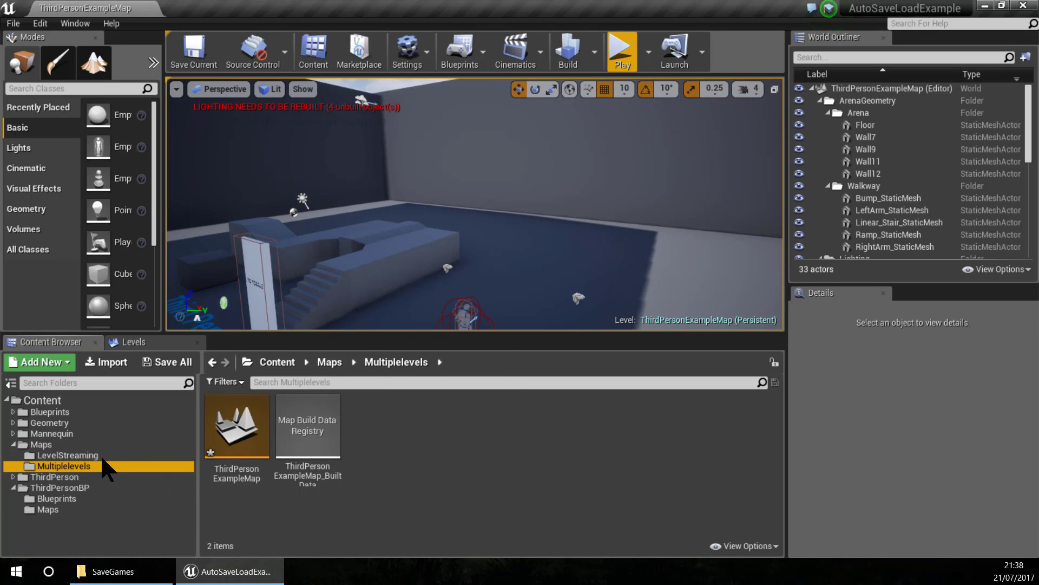
pyautogui.click(67, 454)
pyautogui.click(254, 416)
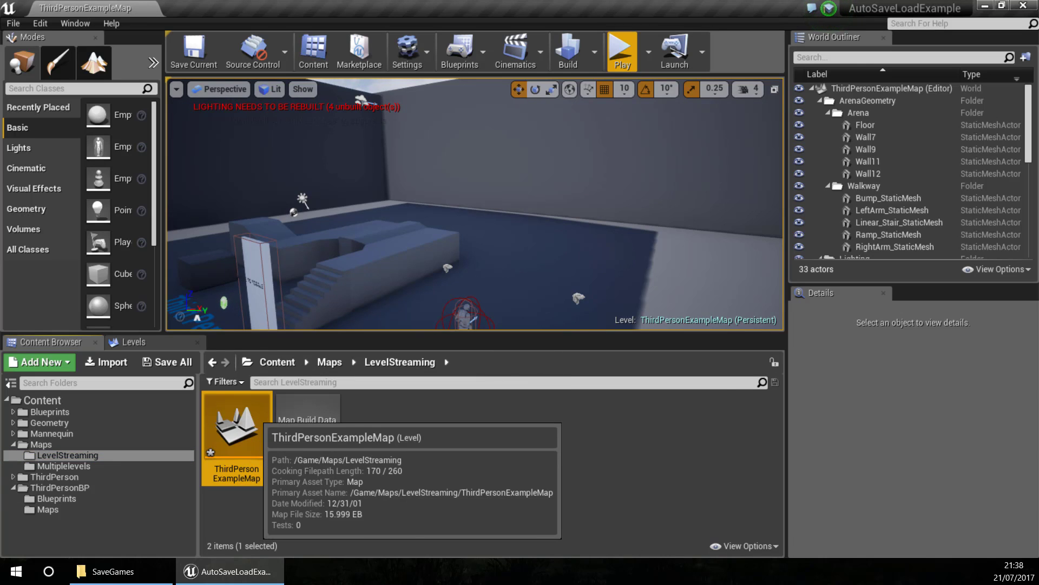
pyautogui.doubleClick(254, 416)
pyautogui.click(575, 412)
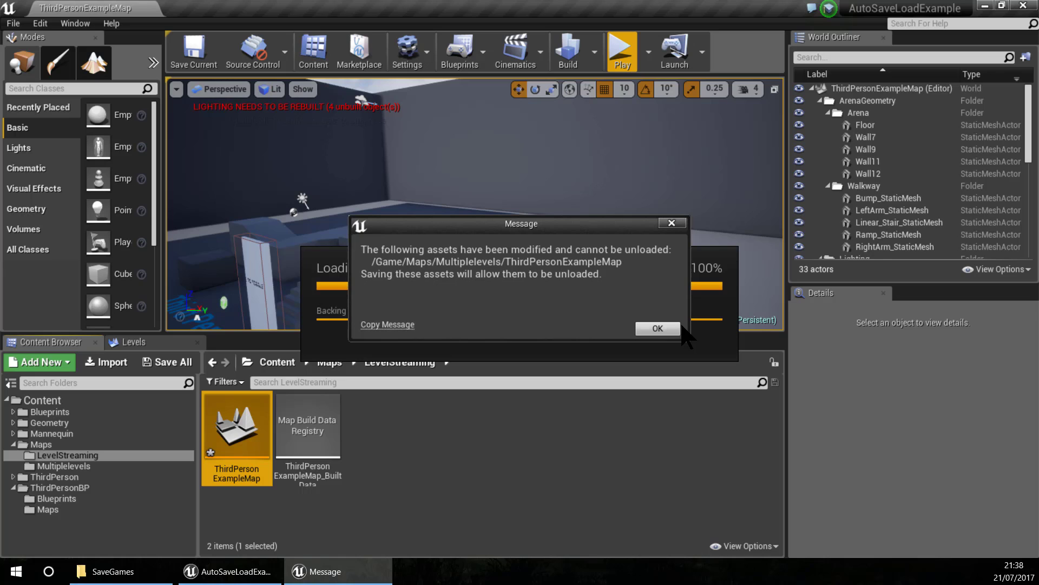
pyautogui.click(671, 327)
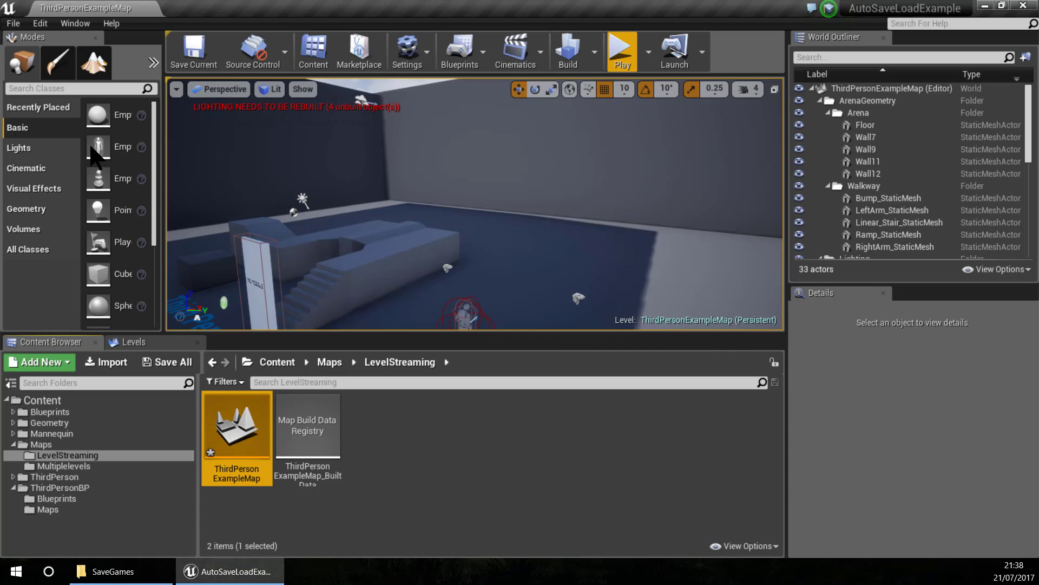
# - Save the opened map copy in LevelStreaming and rename it RootLevel
pyautogui.moveTo(405, 290); pyautogui.dragTo(477, 260, button='right')
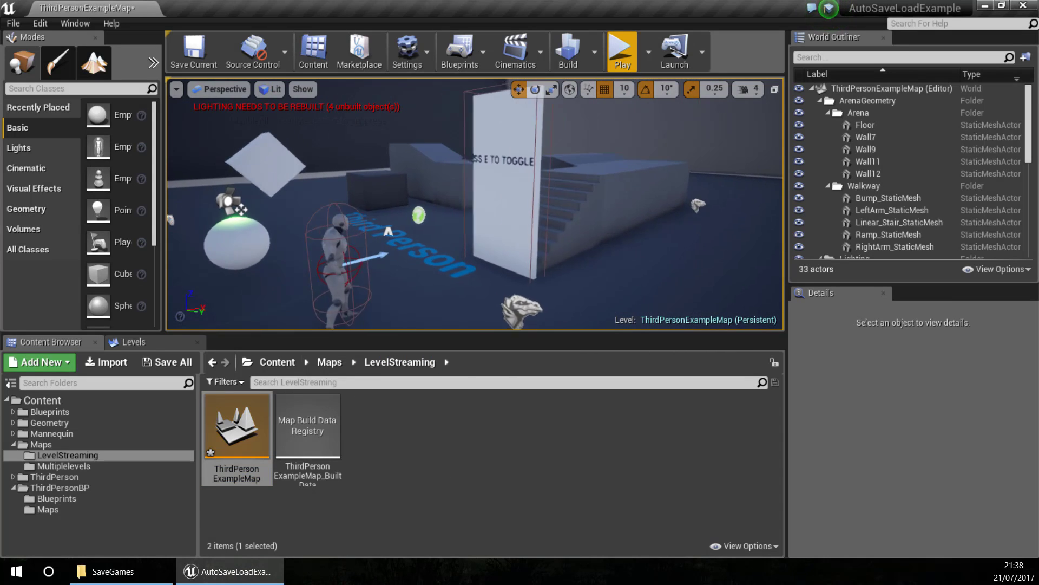
pyautogui.doubleClick(235, 450)
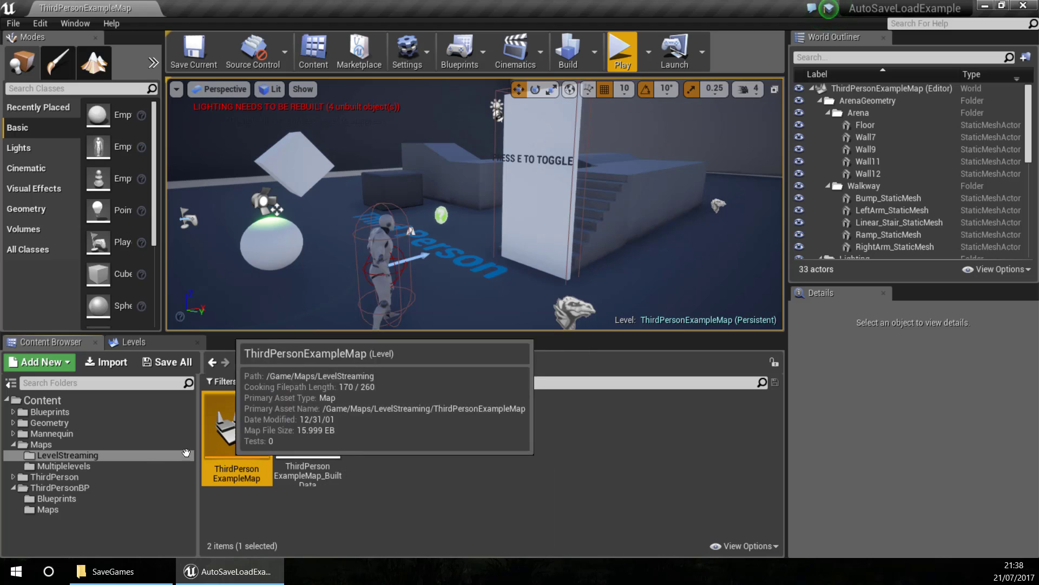
pyautogui.click(265, 461)
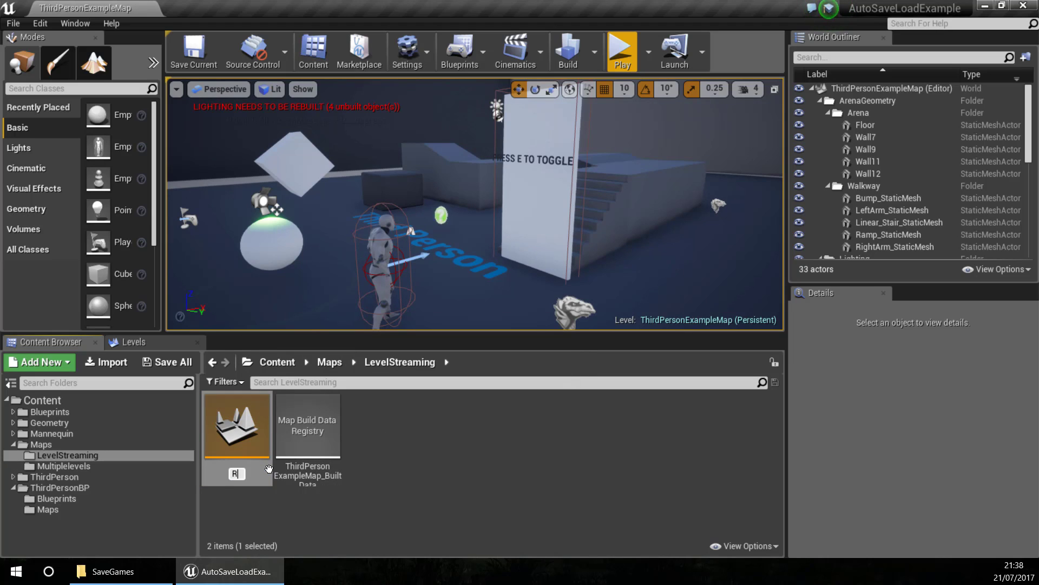
pyautogui.press('Return')
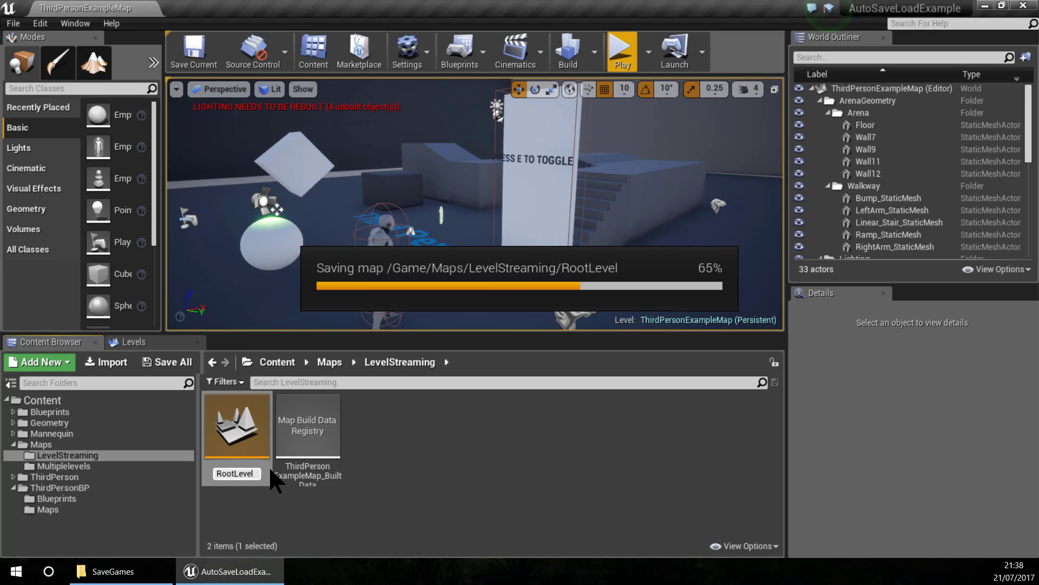
pyautogui.click(303, 449)
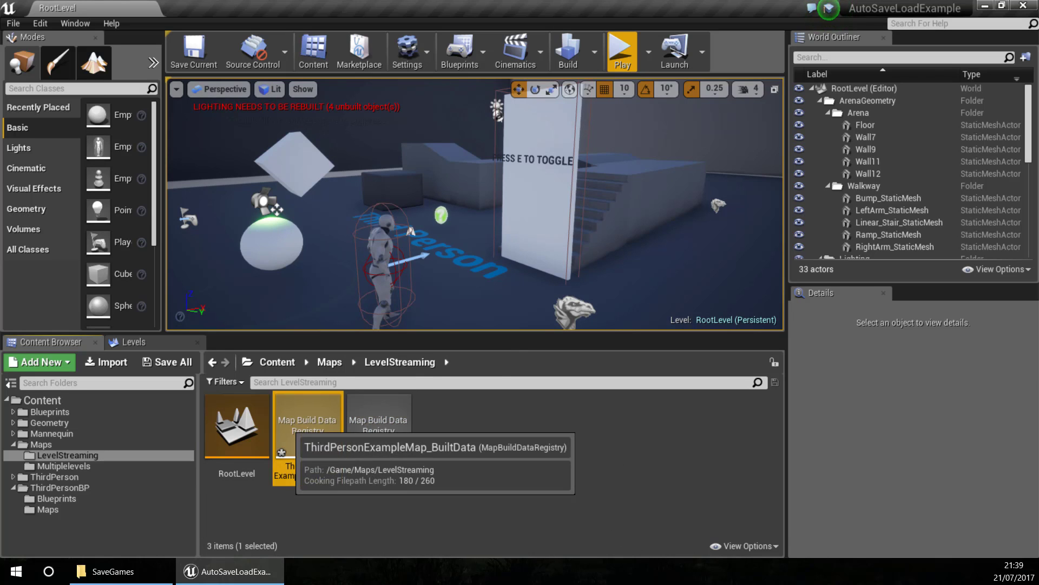
pyautogui.click(470, 493)
pyautogui.click(60, 456)
pyautogui.rightClick(61, 456)
pyautogui.click(145, 400)
pyautogui.click(239, 438)
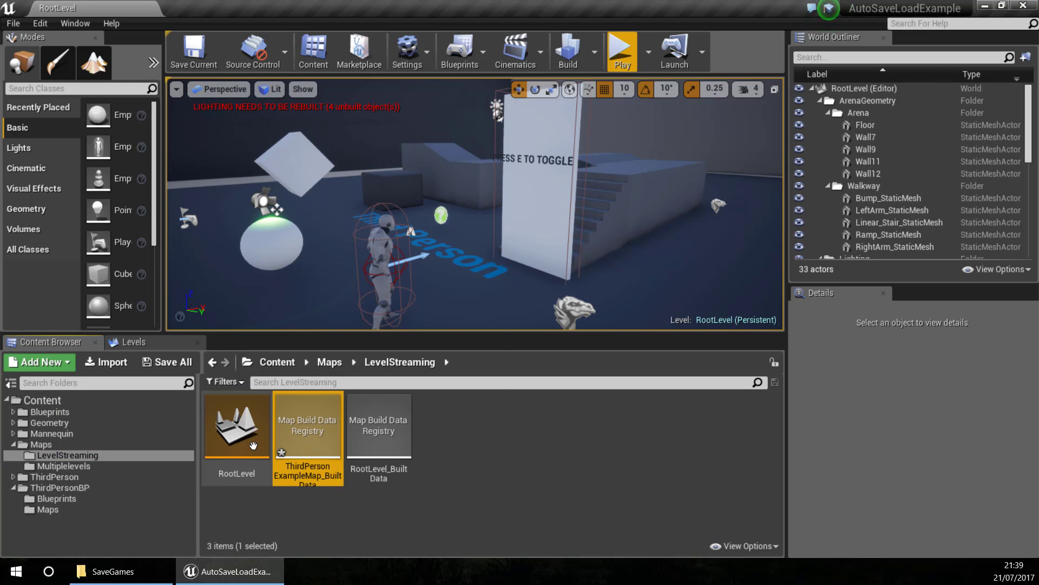
# - Open the ThirdPersonExampleMap copy from the Multiplelevels folder in the level editor
pyautogui.click(100, 466)
pyautogui.click(253, 471)
pyautogui.doubleClick(253, 470)
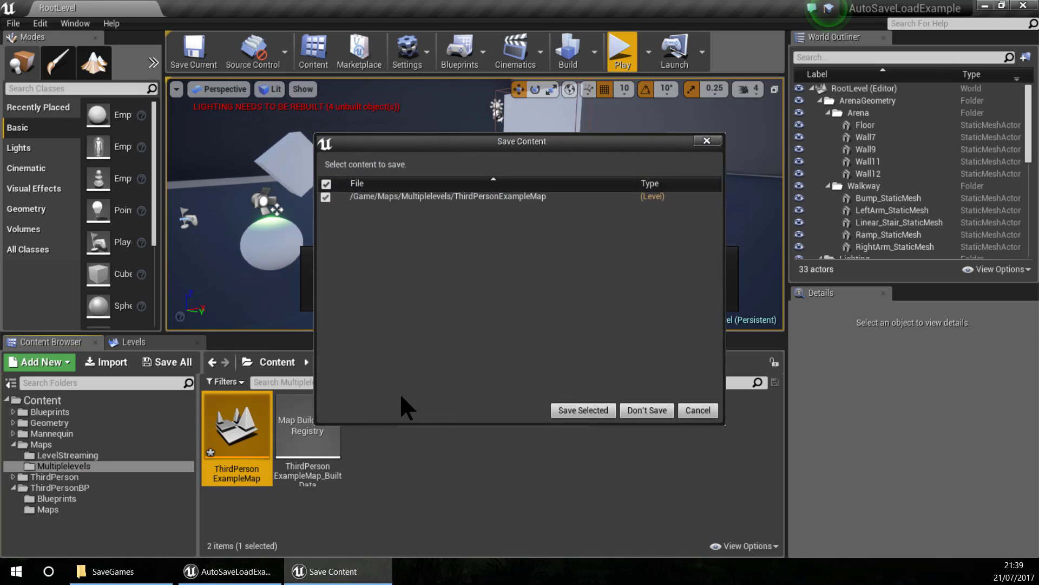
pyautogui.doubleClick(235, 450)
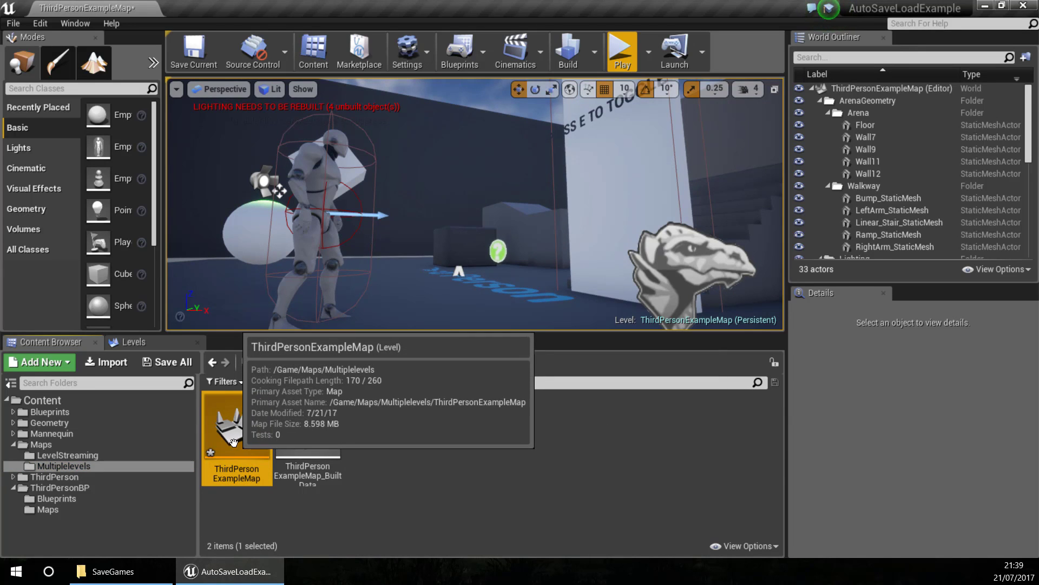
# - Rename the opened map copy in Multiplelevels to Level01 and save it
pyautogui.click(249, 467)
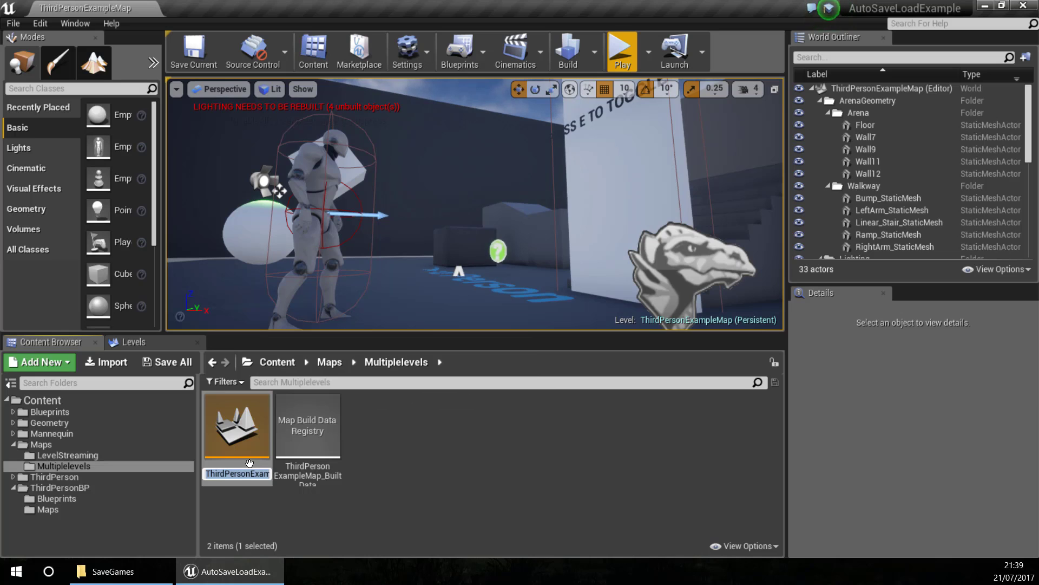
pyautogui.press('Return')
pyautogui.click(303, 469)
pyautogui.hotkey('ctrl', 's')
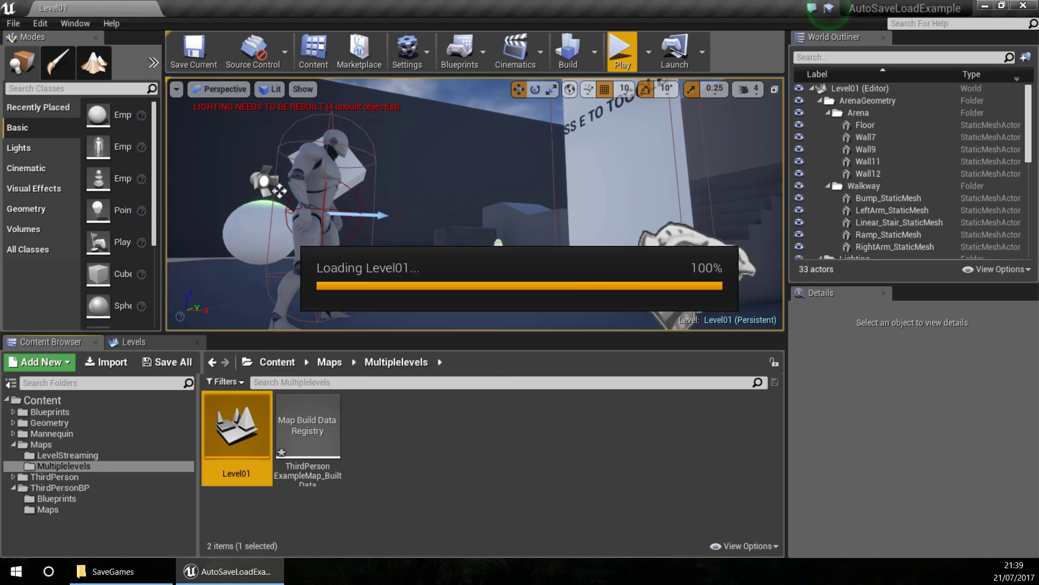
# - Return to the LevelStreaming folder and check the assets stored with RootLevel
pyautogui.click(305, 466)
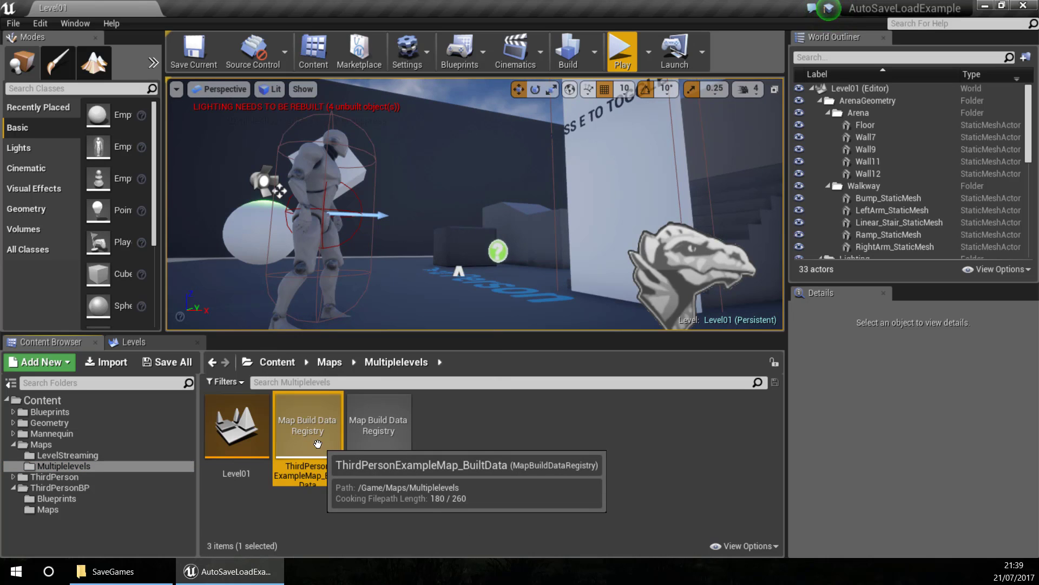
pyautogui.click(356, 502)
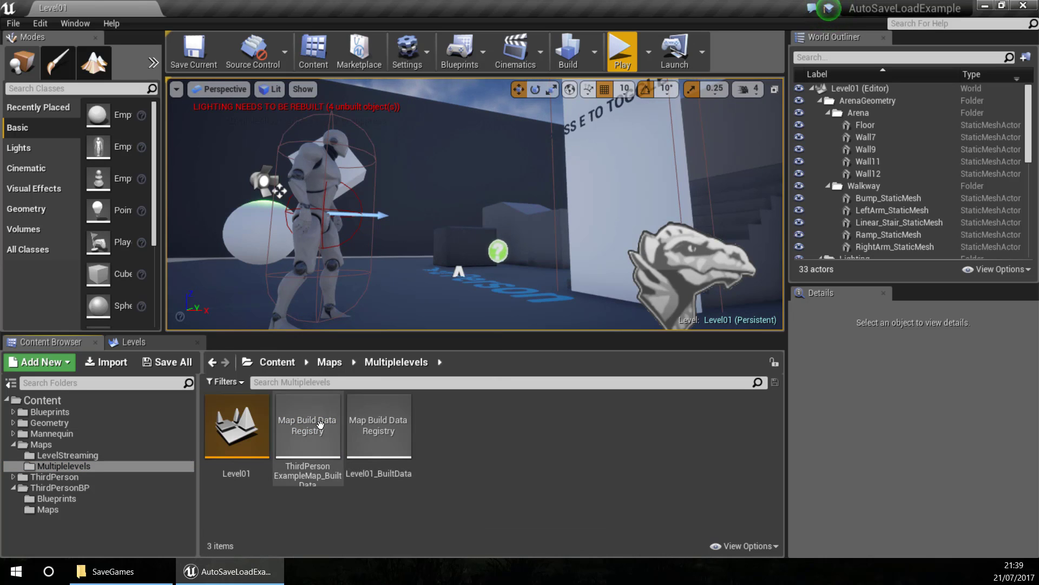
pyautogui.click(67, 455)
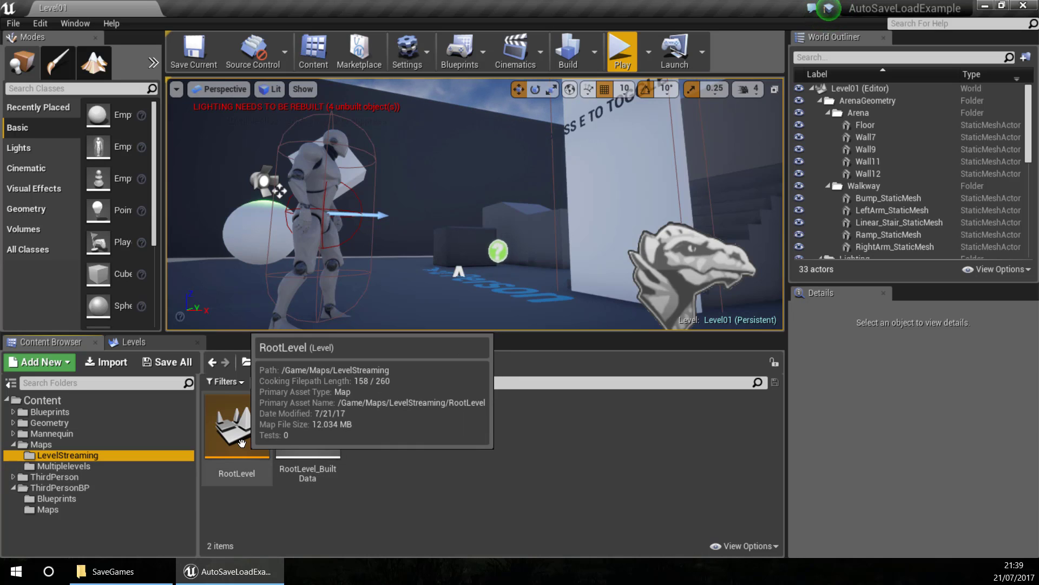
pyautogui.click(533, 472)
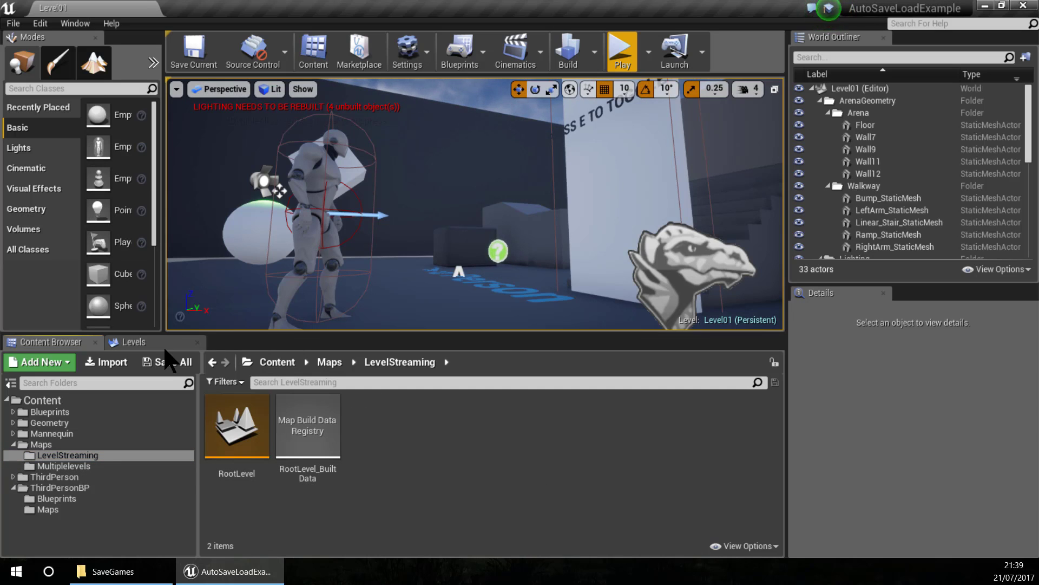
# - Open RootLevel from the LevelStreaming folder in the level editor
pyautogui.doubleClick(237, 427)
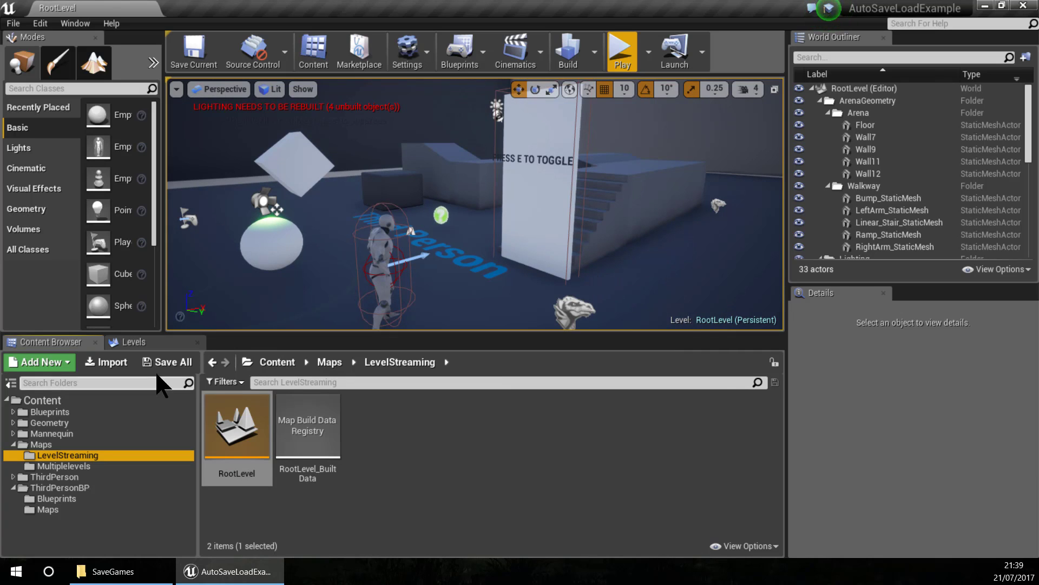
pyautogui.click(141, 343)
pyautogui.click(69, 344)
pyautogui.doubleClick(233, 425)
pyautogui.click(82, 456)
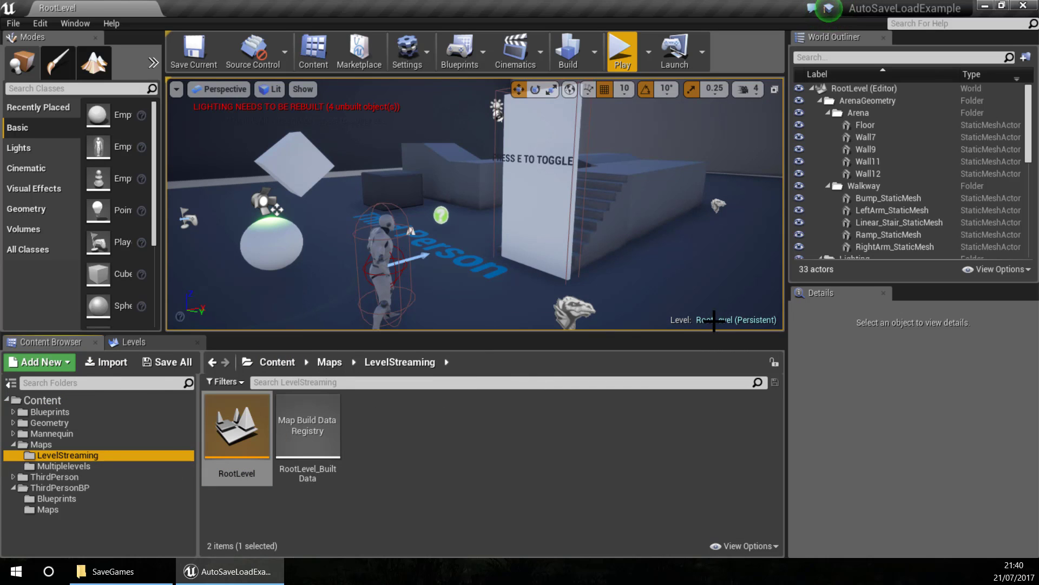
# - Create a new streaming sublevel of RootLevel, saved as SubLevel01 in Maps/LevelStreaming
pyautogui.click(134, 343)
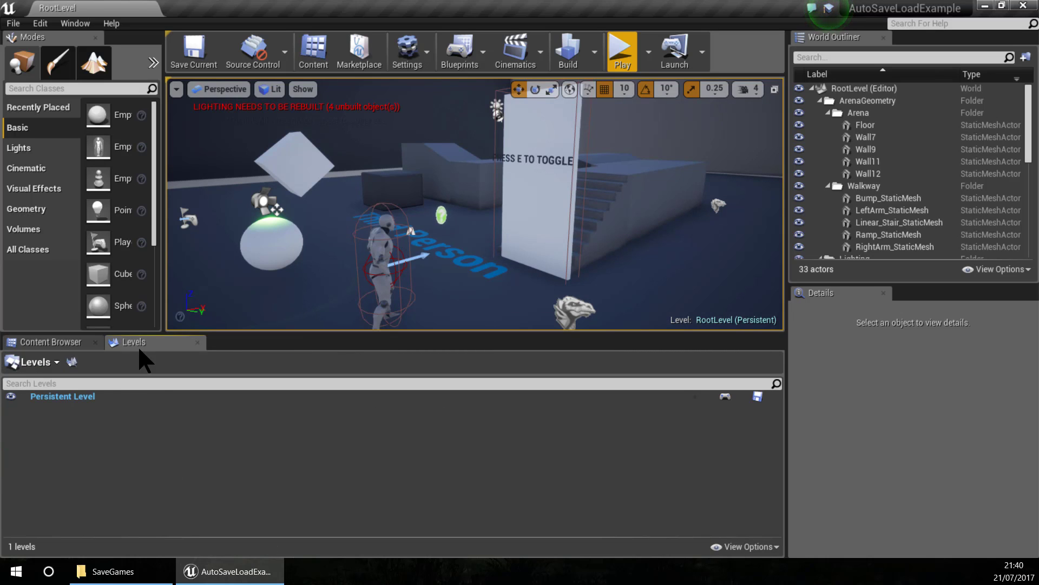
pyautogui.click(38, 361)
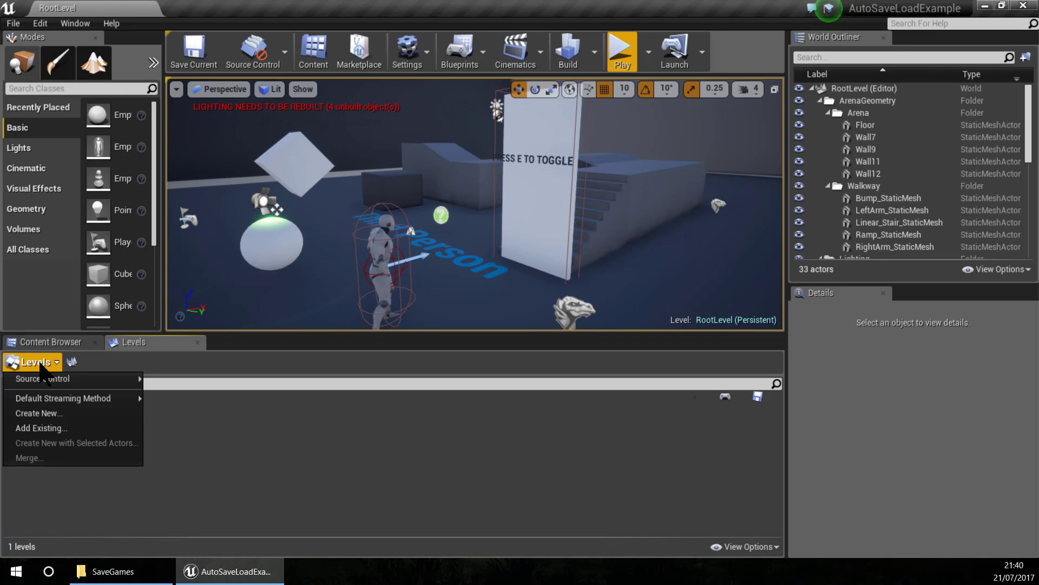
pyautogui.click(33, 413)
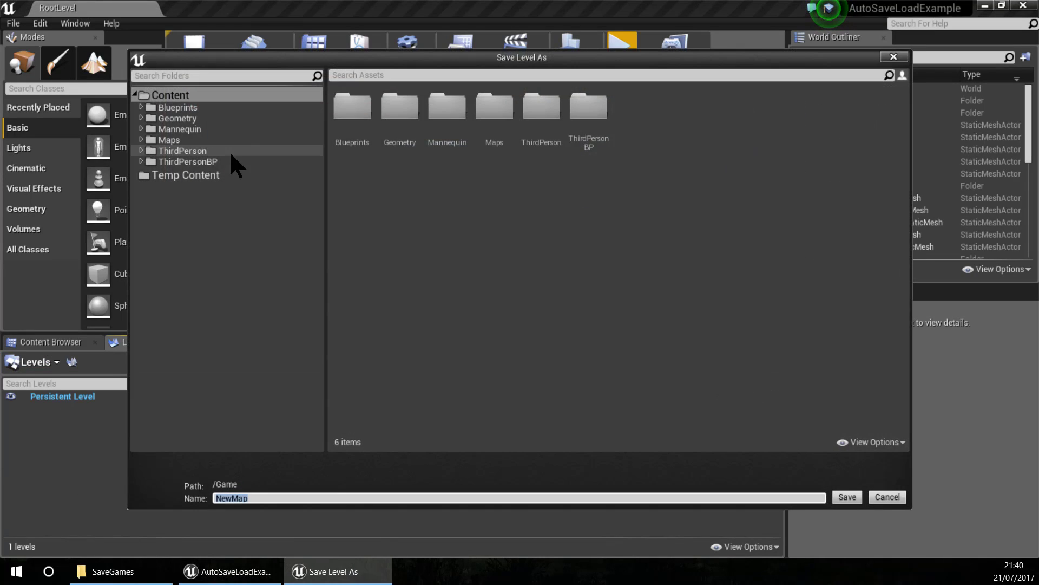
pyautogui.doubleClick(495, 111)
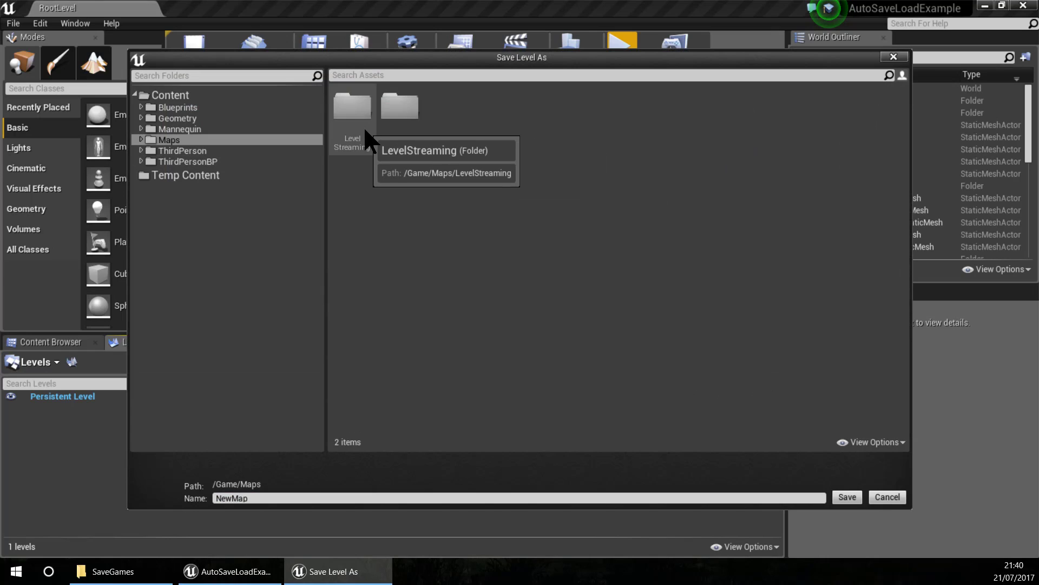
pyautogui.doubleClick(363, 126)
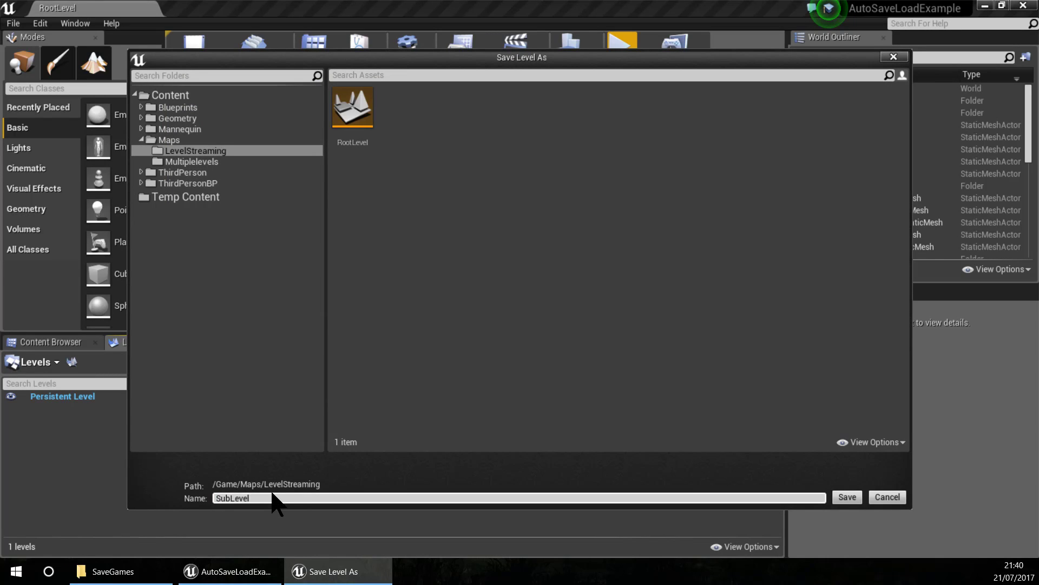
pyautogui.click(847, 497)
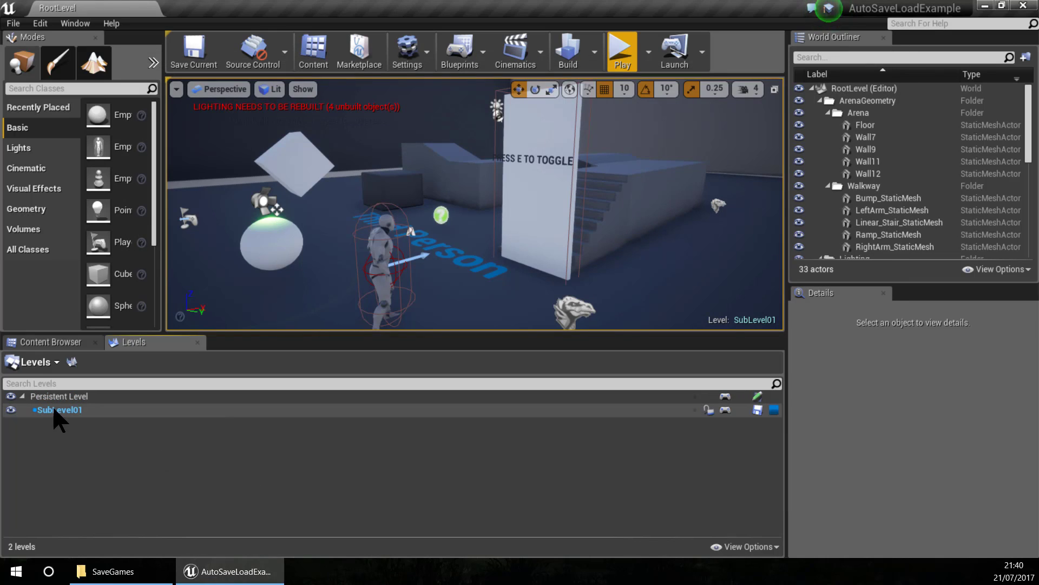
# - Create a second streaming sublevel of RootLevel, saved as SubLevel02 in Maps/LevelStreaming
pyautogui.click(34, 361)
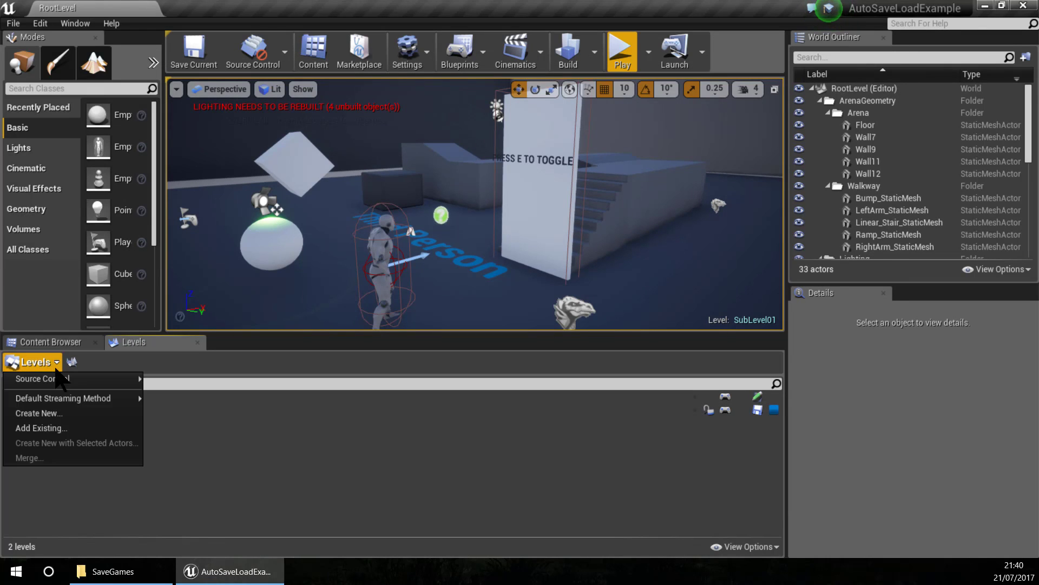
pyautogui.click(99, 410)
pyautogui.write('SubLevel02')
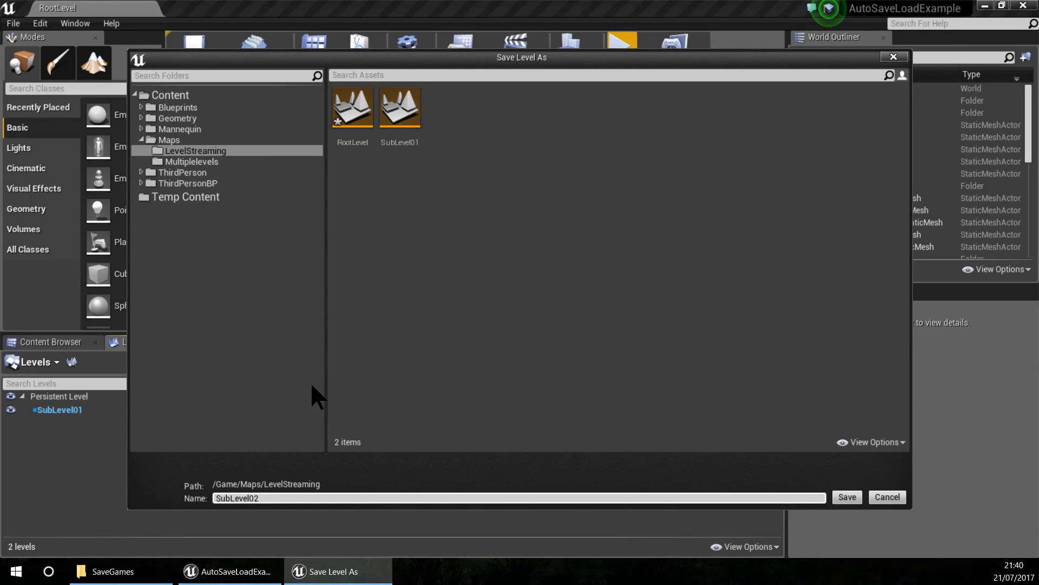
pyautogui.click(844, 496)
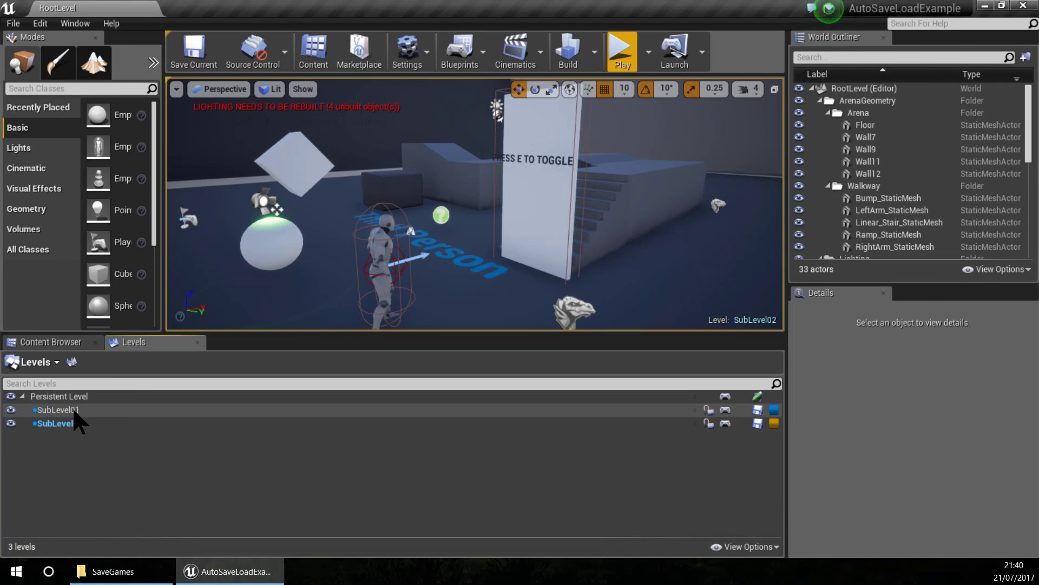
# - Make the Persistent Level current and dock the Levels panel side by side with the Content Browser
pyautogui.doubleClick(71, 397)
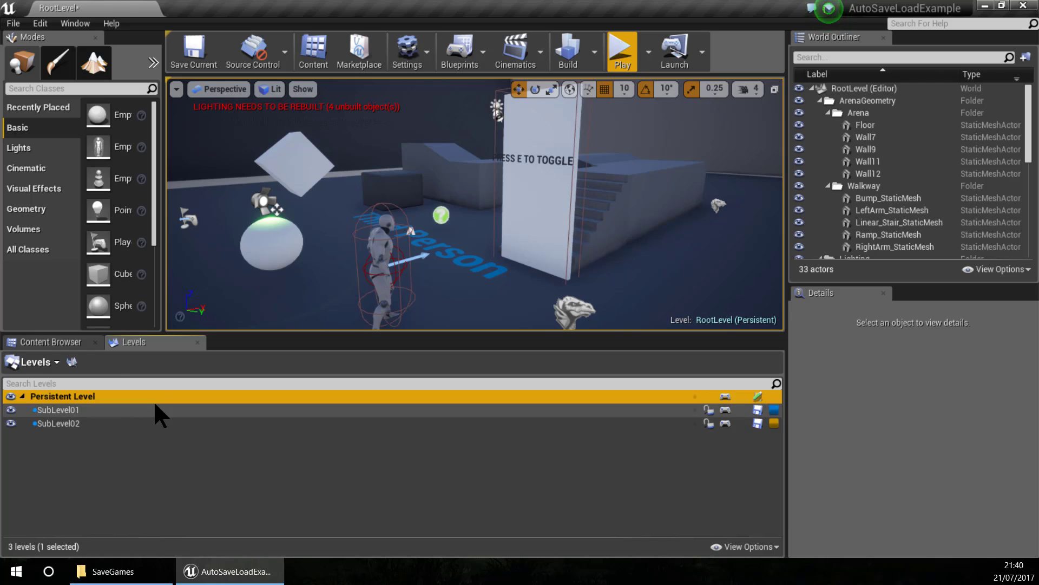
pyautogui.click(50, 342)
pyautogui.moveTo(163, 357); pyautogui.dragTo(714, 441)
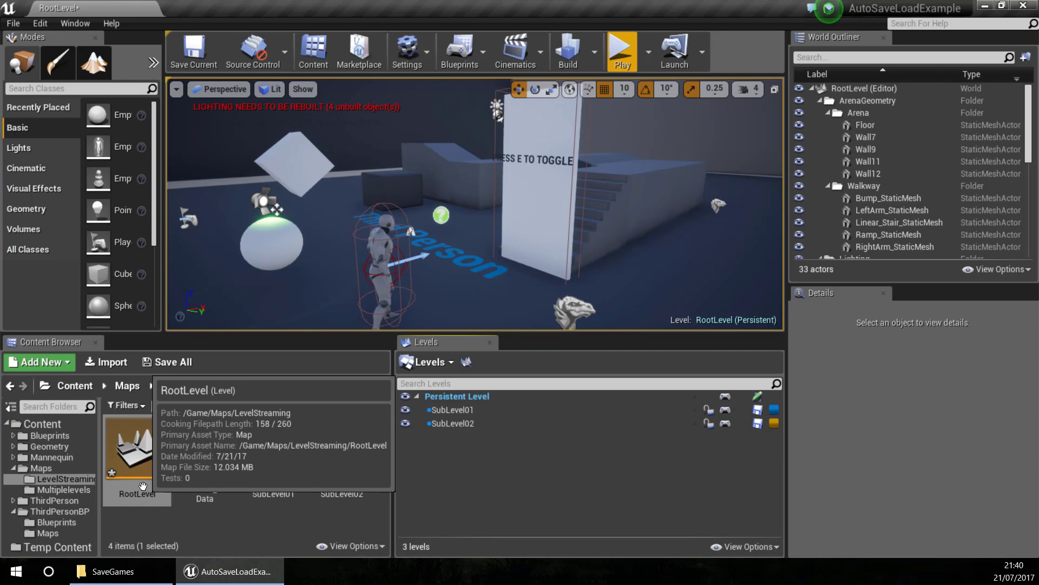
# - Save RootLevel with its new sublevels and reopen it from the LevelStreaming folder
pyautogui.click(147, 461)
pyautogui.hotkey('ctrl', 's')
pyautogui.doubleClick(138, 454)
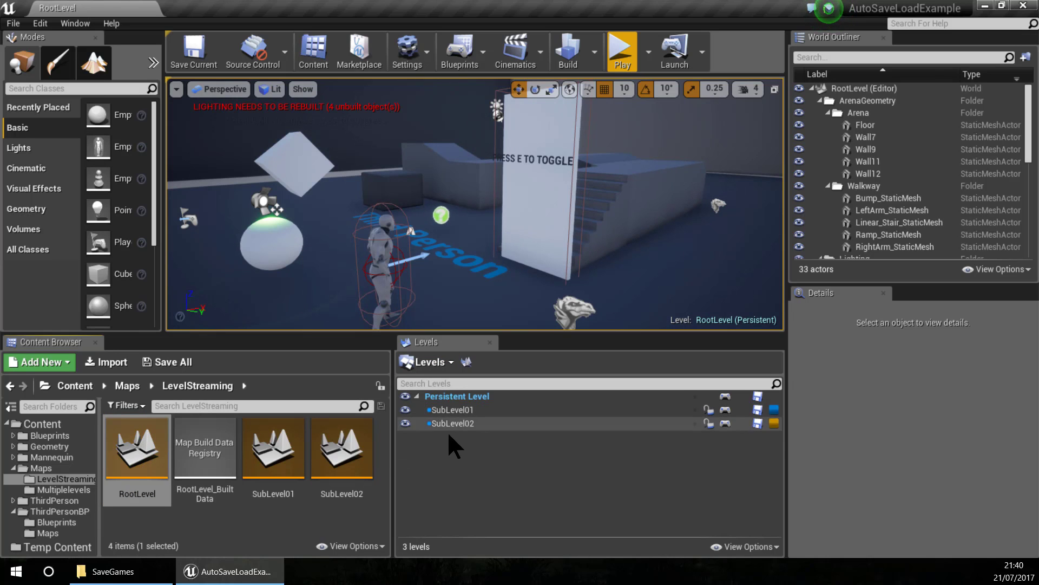
# - Open SubLevel01 and SubLevel02 on their own to inspect their contents, and return to RootLevel
pyautogui.click(297, 509)
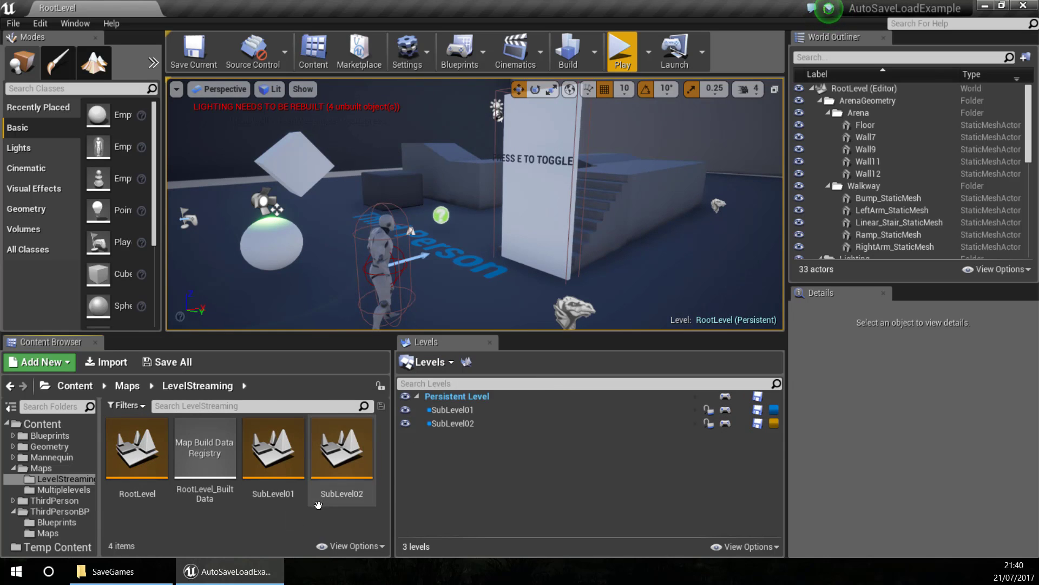
pyautogui.doubleClick(278, 487)
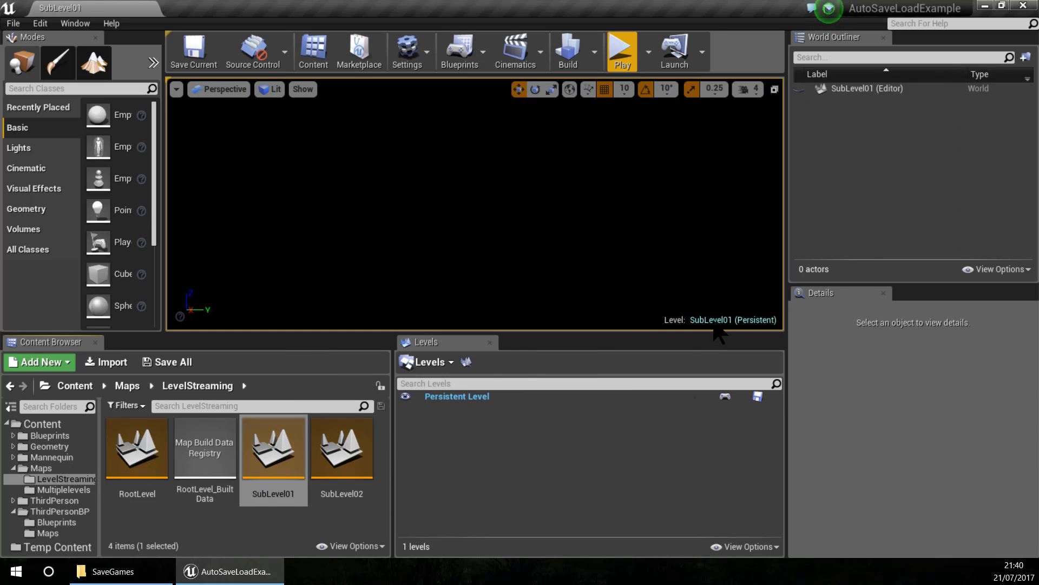
pyautogui.doubleClick(342, 450)
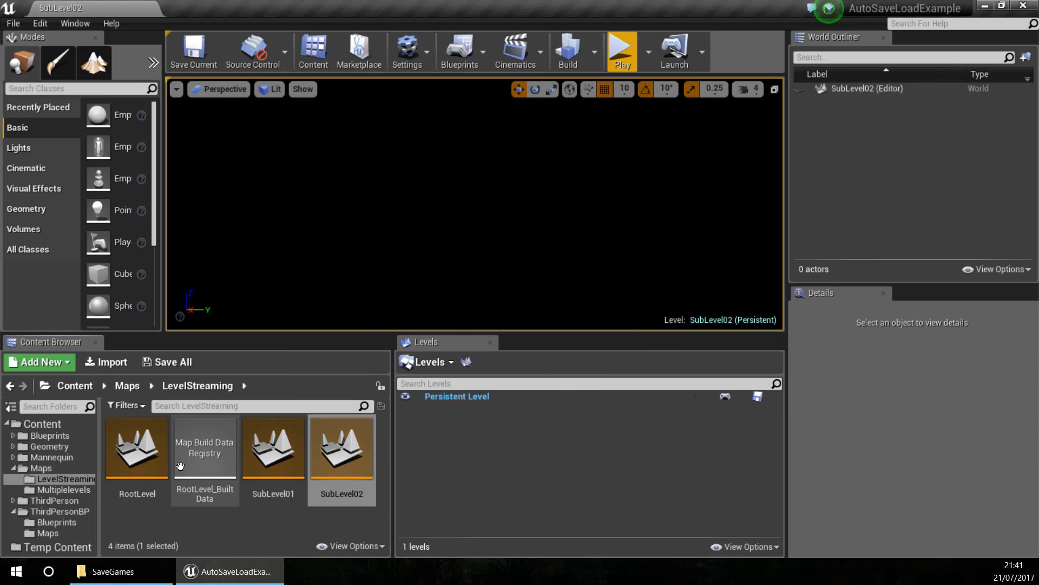
pyautogui.doubleClick(154, 457)
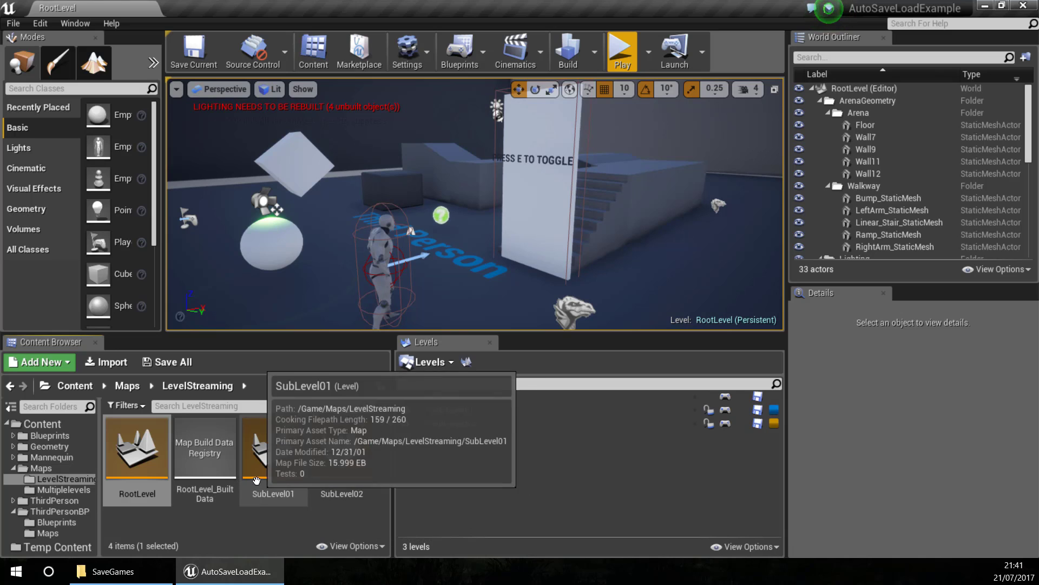
# - Limit the World Outliner to actors in the current level only and look through the Persistent Level's actors
pyautogui.click(996, 269)
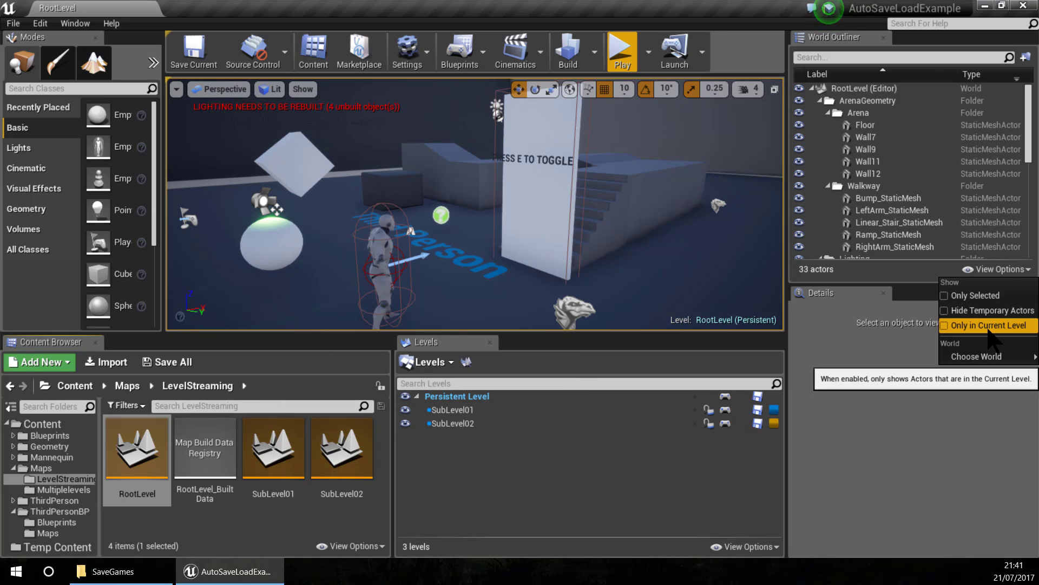
pyautogui.click(347, 148)
pyautogui.click(433, 395)
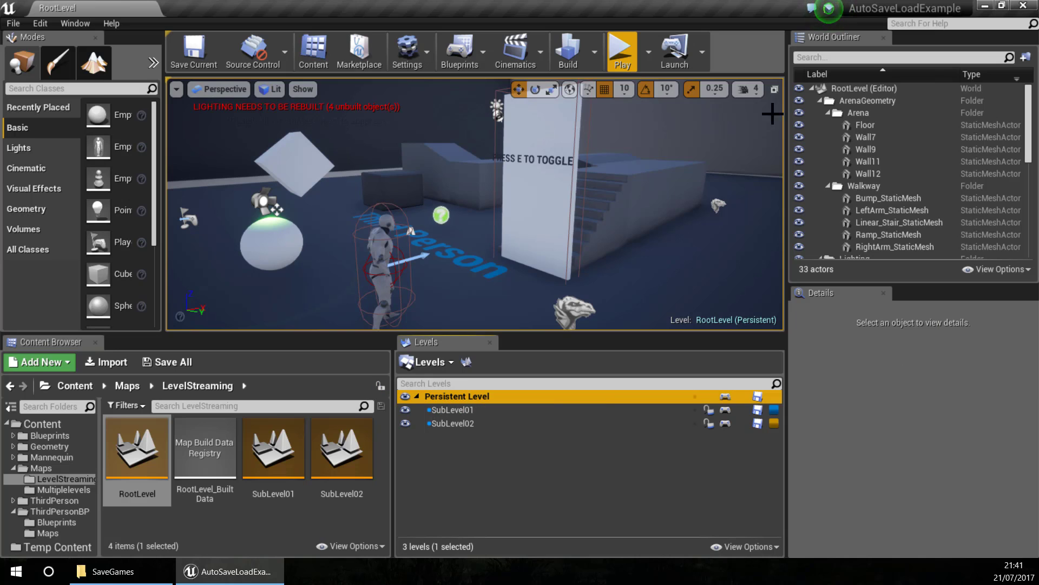
pyautogui.scroll(-1, 868, 157)
pyautogui.scroll(-5, 866, 160)
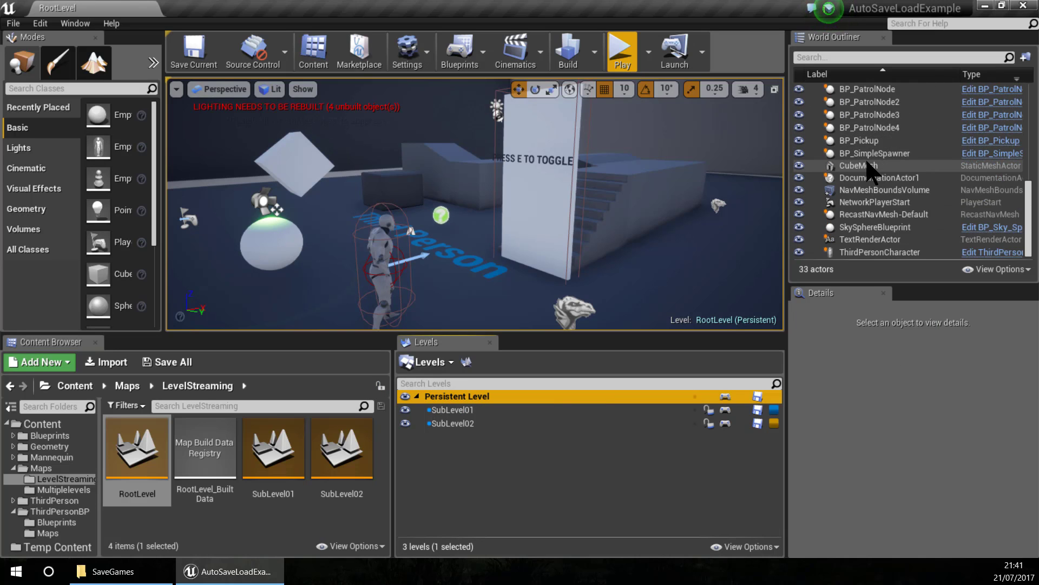
pyautogui.scroll(8, 866, 162)
# - Make SubLevel02 current to check its actor list, and switch back to the Persistent Level
pyautogui.click(487, 410)
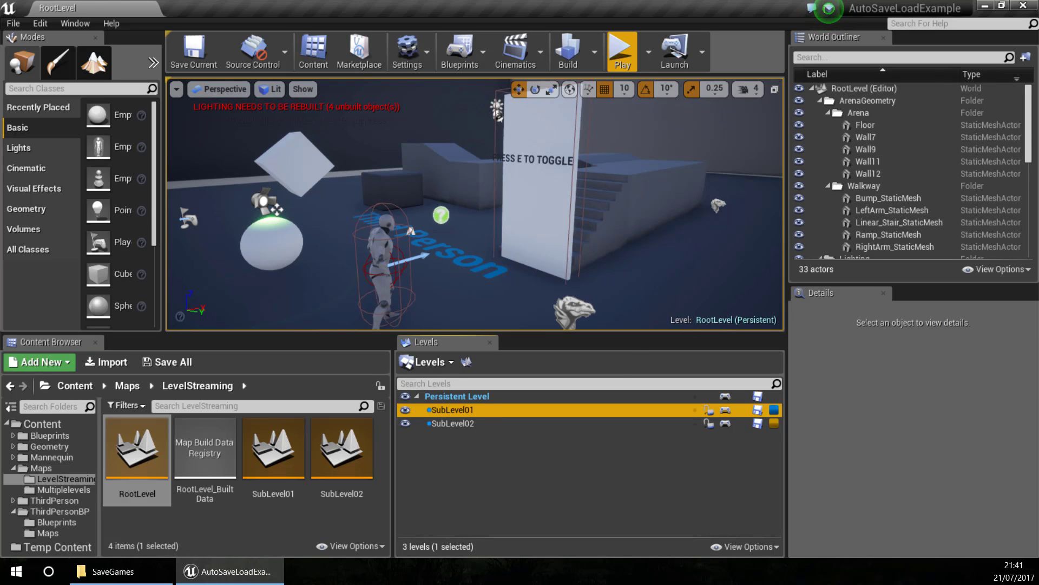
pyautogui.doubleClick(481, 423)
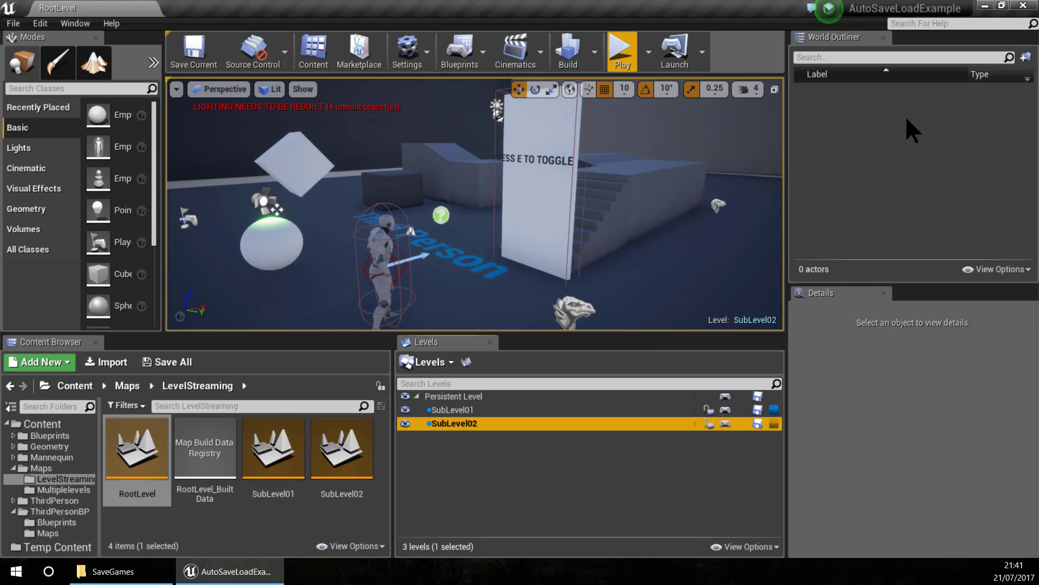
pyautogui.doubleClick(460, 396)
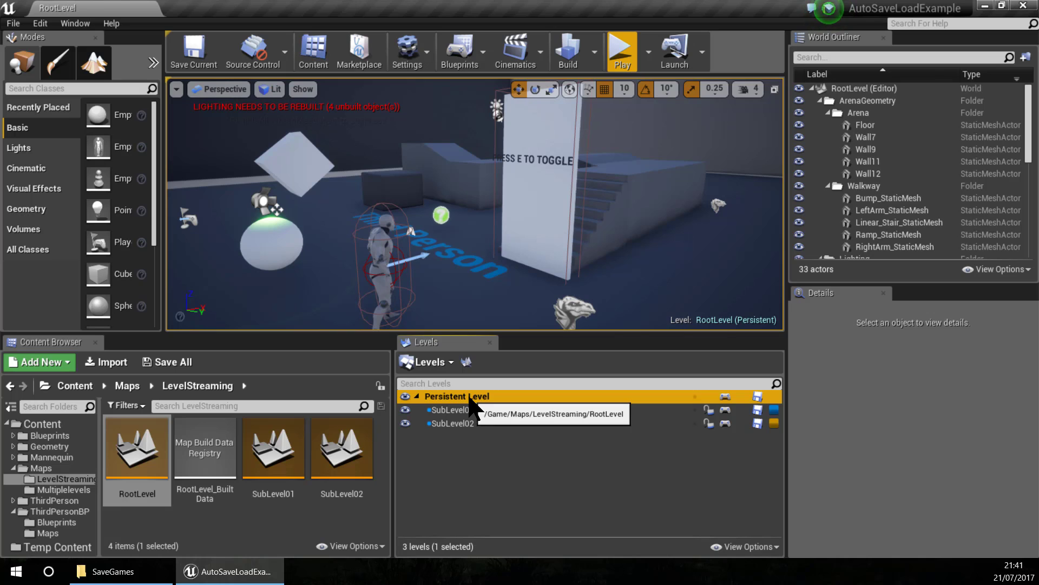
# - Select the BP_SimpleSpawner actor above the arena and move it from the Persistent Level to SubLevel01
pyautogui.moveTo(664, 239); pyautogui.dragTo(672, 116, button='right')
pyautogui.click(541, 163)
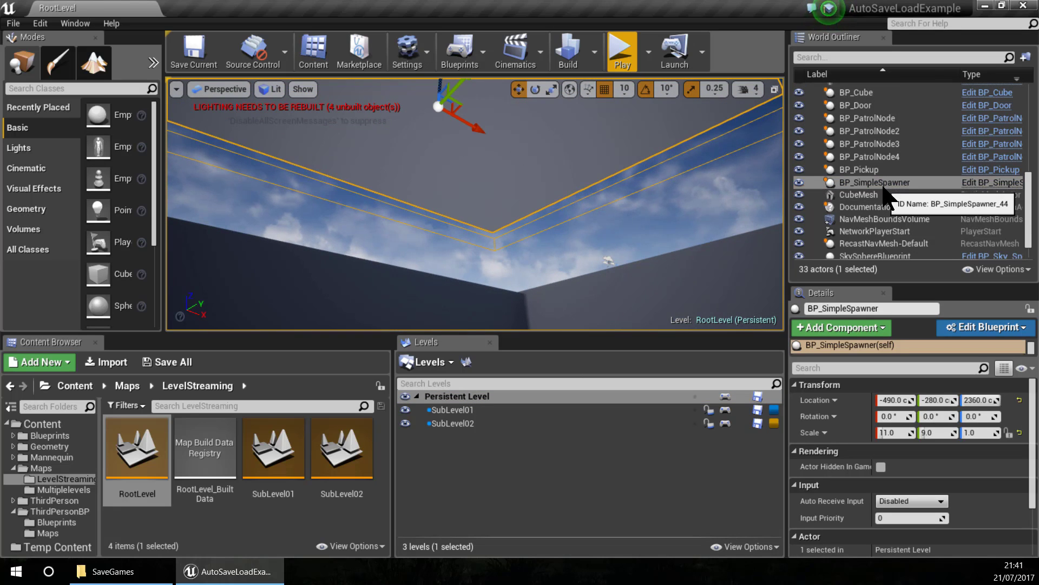
pyautogui.moveTo(879, 184)
pyautogui.mouseDown()
pyautogui.moveTo(447, 425)
pyautogui.moveTo(860, 184)
pyautogui.mouseUp()
pyautogui.click(862, 184)
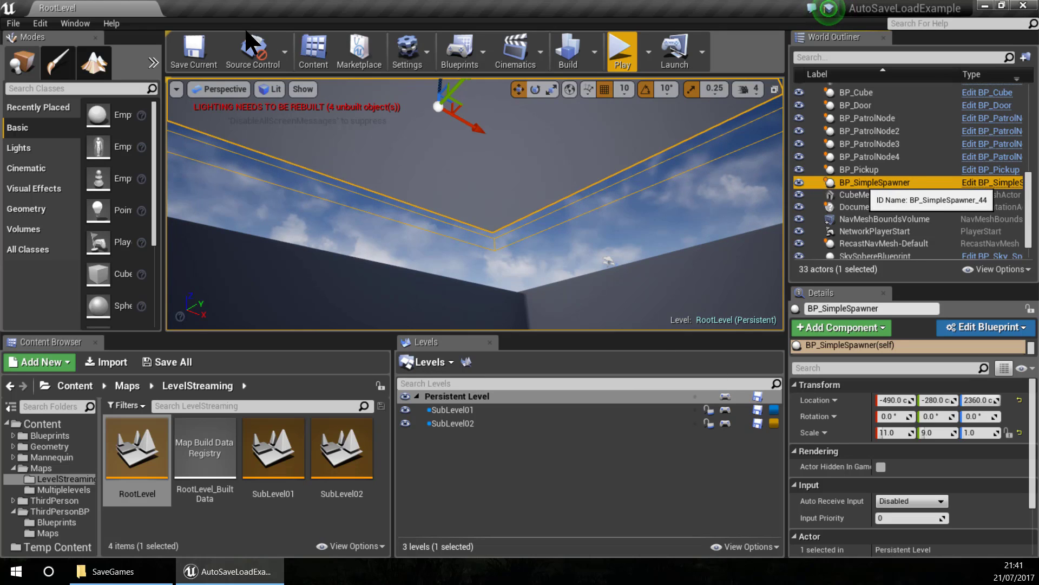
pyautogui.click(466, 409)
pyautogui.rightClick(465, 410)
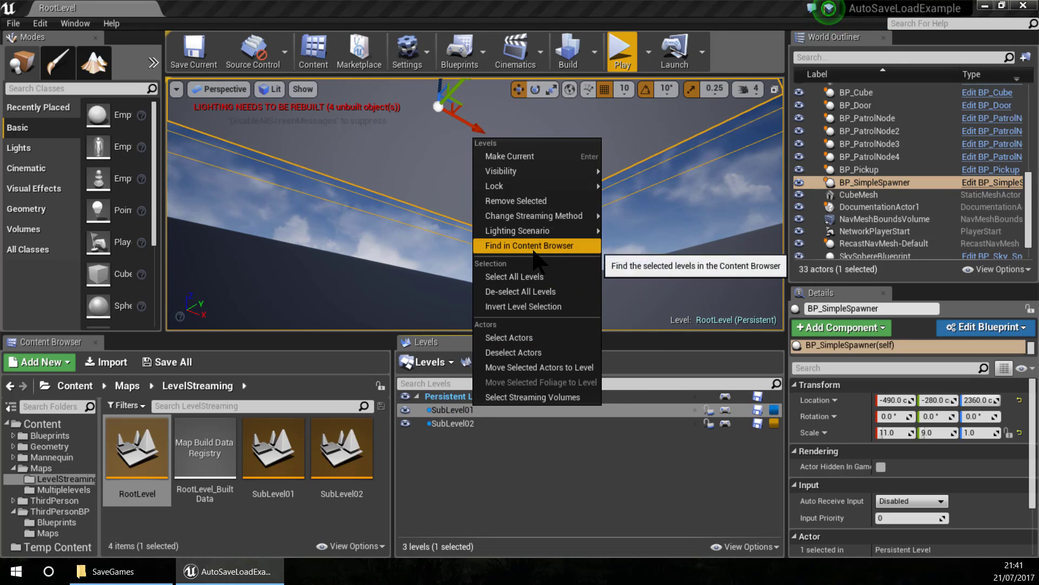
pyautogui.click(541, 367)
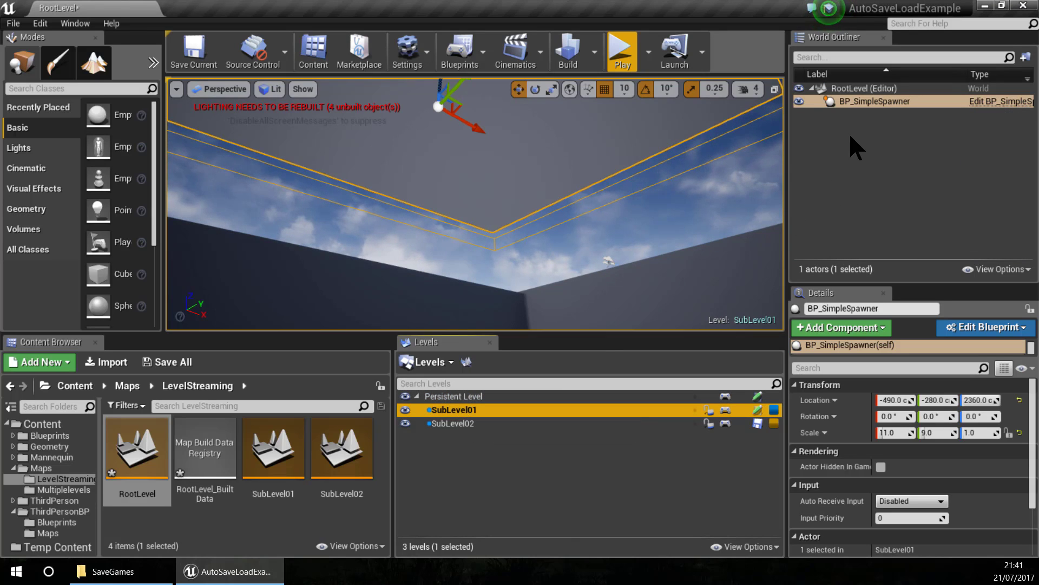
# - Deselect the spawner, check the Persistent Level's actor list, and make SubLevel02 the current level
pyautogui.click(850, 137)
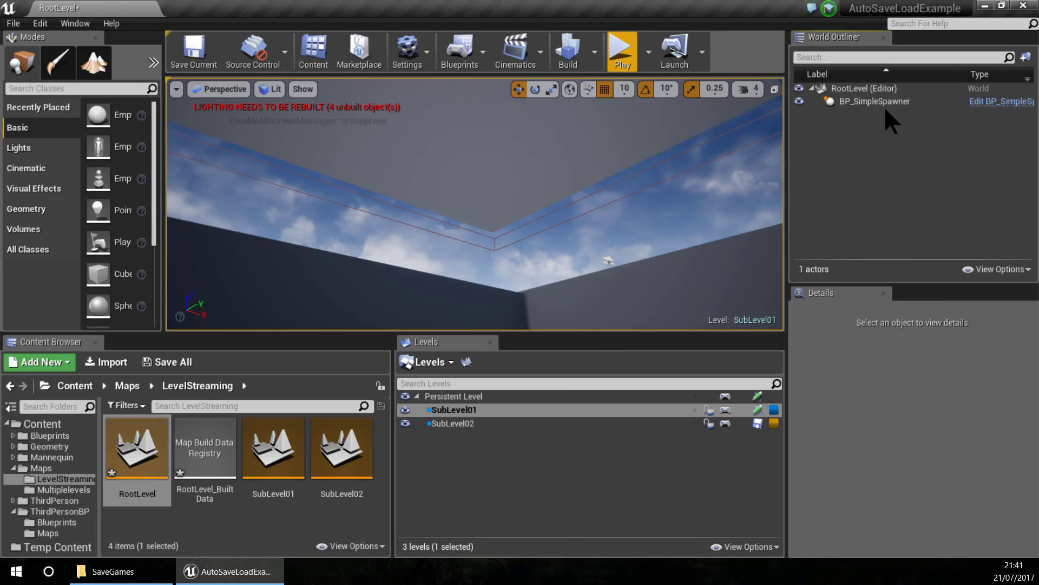
pyautogui.doubleClick(491, 396)
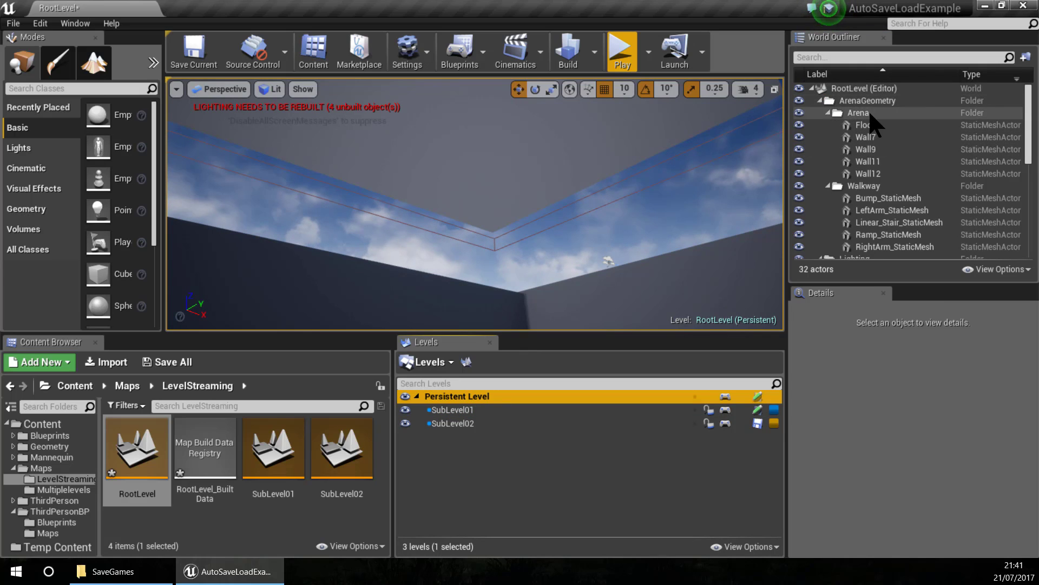
pyautogui.click(479, 423)
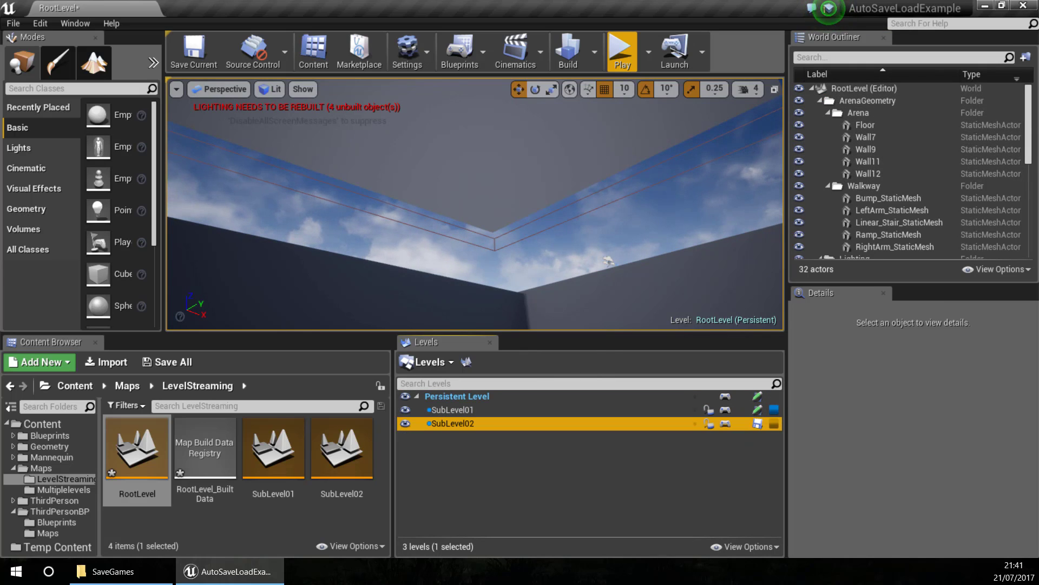
pyautogui.doubleClick(482, 422)
pyautogui.moveTo(592, 94); pyautogui.dragTo(482, 332, button='right')
pyautogui.click(441, 424)
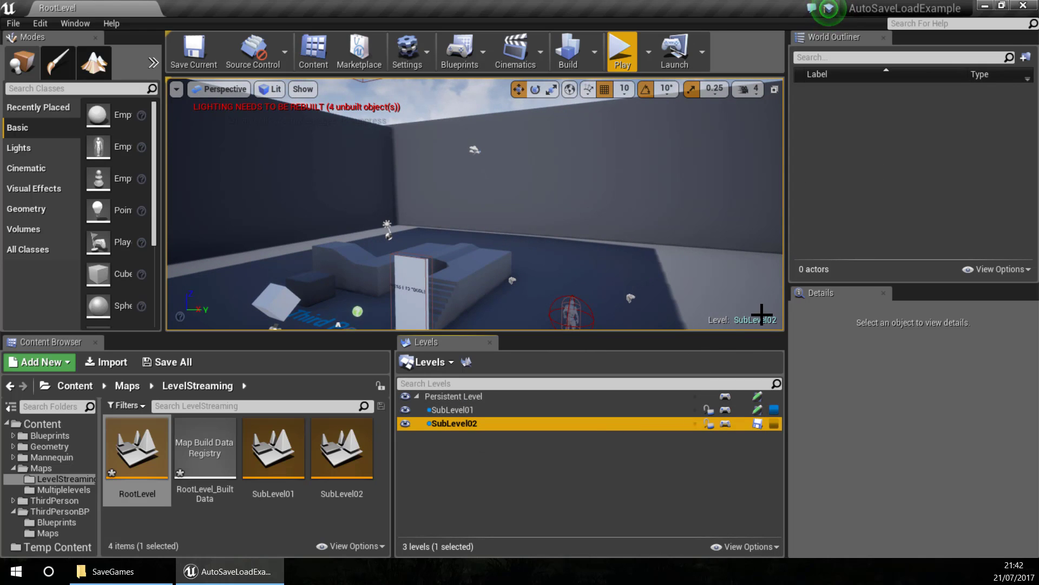
# - Place a BP_Cube from Blueprints/Actor into SubLevel02 in an arena corner, at about X -3600, Y 2850, Z 270
pyautogui.click(49, 436)
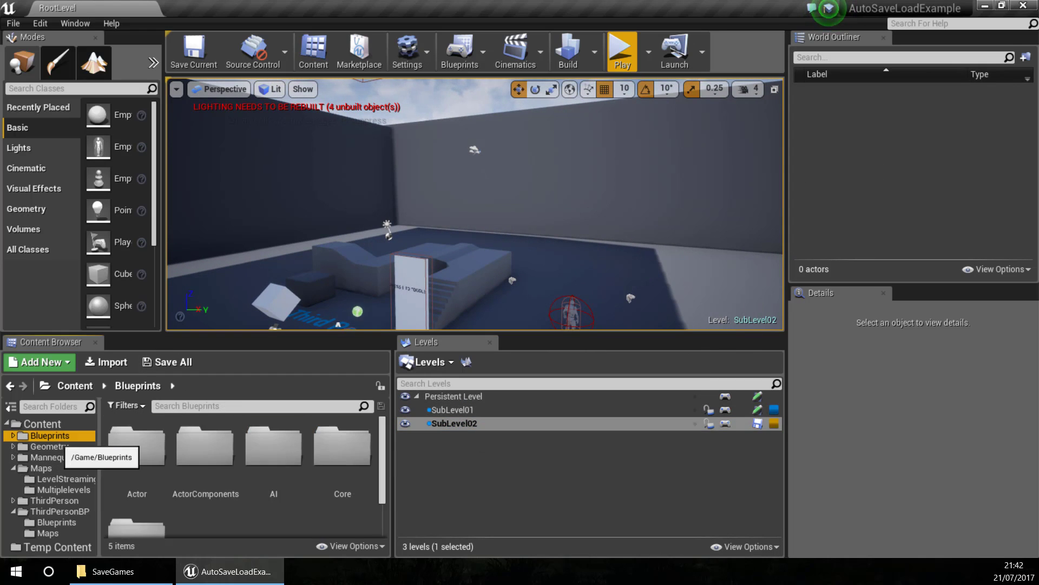
pyautogui.doubleClick(126, 464)
pyautogui.moveTo(335, 260); pyautogui.dragTo(758, 233, button='right')
pyautogui.moveTo(454, 249); pyautogui.dragTo(453, 250, button='right')
pyautogui.moveTo(136, 447); pyautogui.dragTo(438, 247)
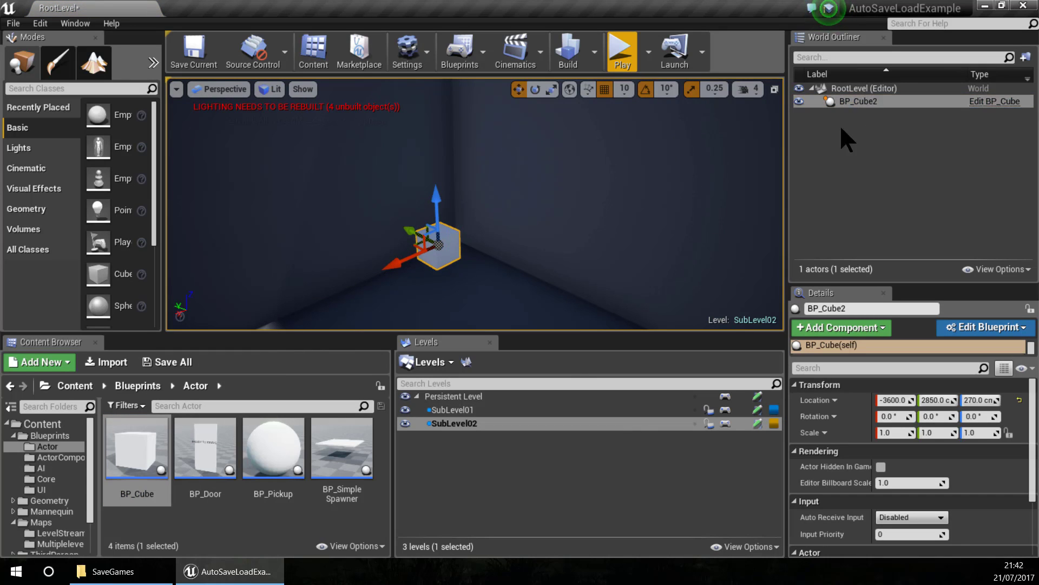
# - Duplicate the placed BP_Cube into a row of three and copy that row twice to form a three-by-three grid
pyautogui.keyDown('alt'); pyautogui.keyDown('shift'); pyautogui.moveTo(393, 261); pyautogui.dragTo(364, 275); pyautogui.keyUp('shift'); pyautogui.keyUp('alt')
pyautogui.keyDown('ctrl'); pyautogui.click(460, 225); pyautogui.keyUp('ctrl')
pyautogui.keyDown('alt'); pyautogui.moveTo(460, 213); pyautogui.dragTo(424, 238); pyautogui.keyUp('alt')
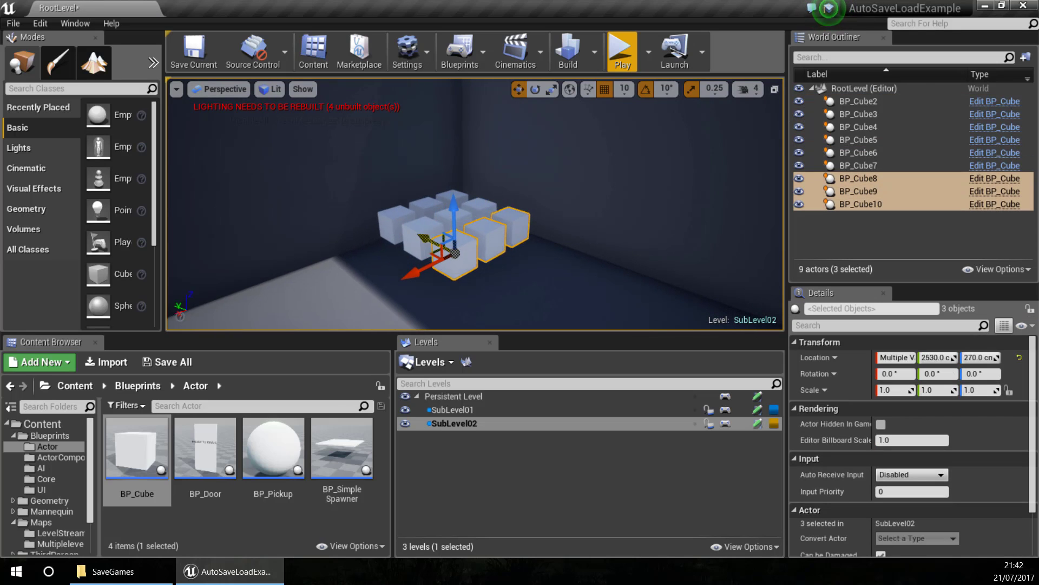
# - Deselect the cubes, check SubLevel01's actor list, and make the Persistent Level the current level
pyautogui.press('Escape')
pyautogui.moveTo(459, 186); pyautogui.dragTo(690, 235, button='right')
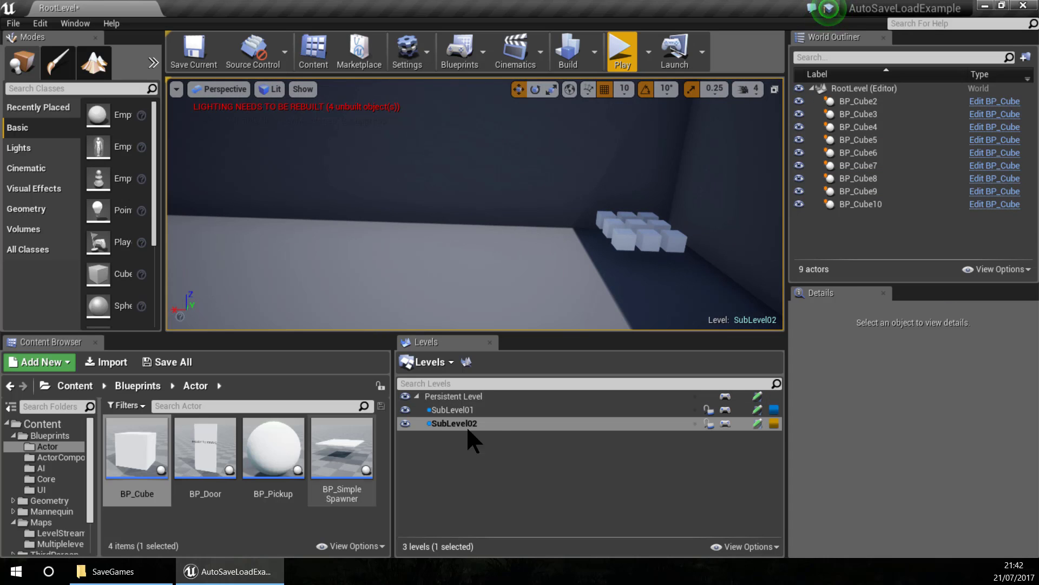
pyautogui.doubleClick(453, 410)
pyautogui.moveTo(619, 193); pyautogui.dragTo(619, 173, button='right')
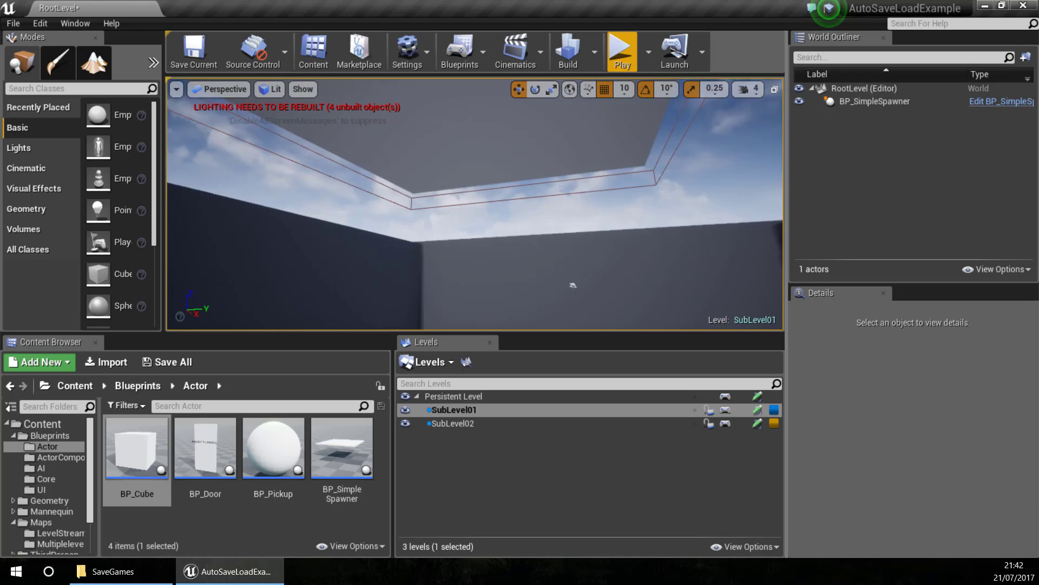
pyautogui.doubleClick(470, 397)
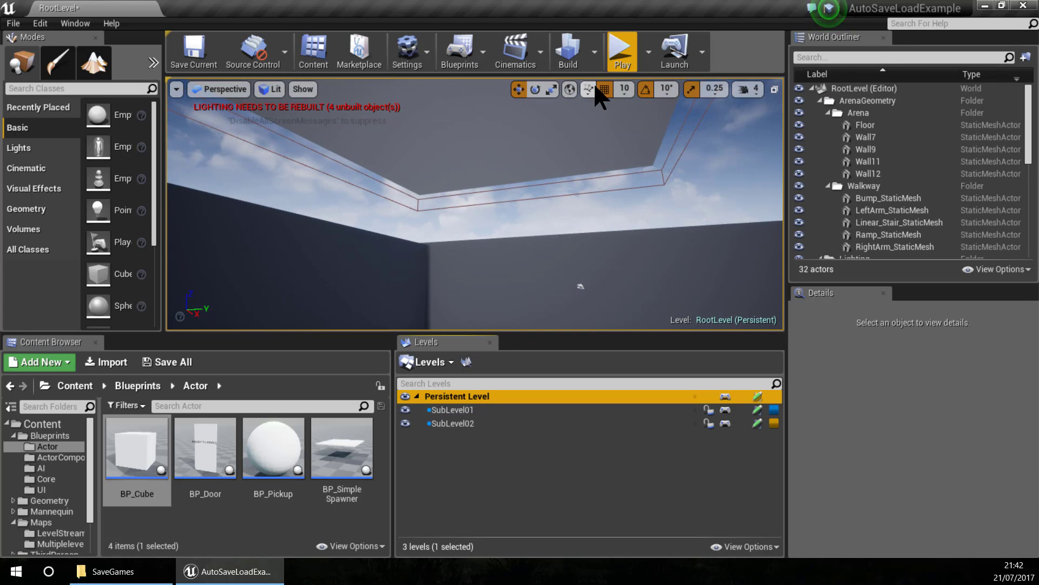
# - Play the level with both sublevels on Blueprint streaming, run toward the cubes' corner, and stop the session
pyautogui.click(621, 50)
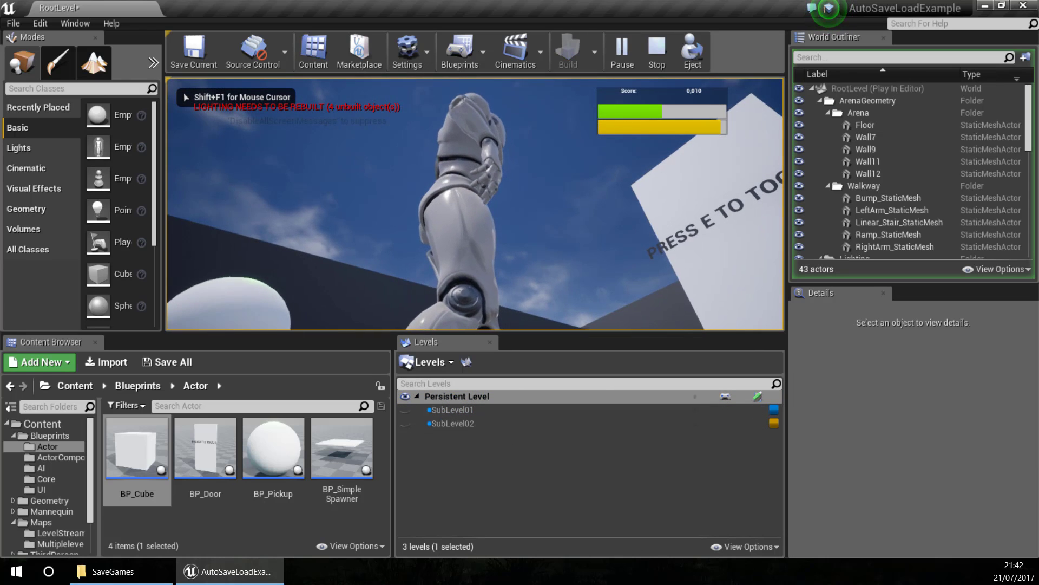
pyautogui.press('w')
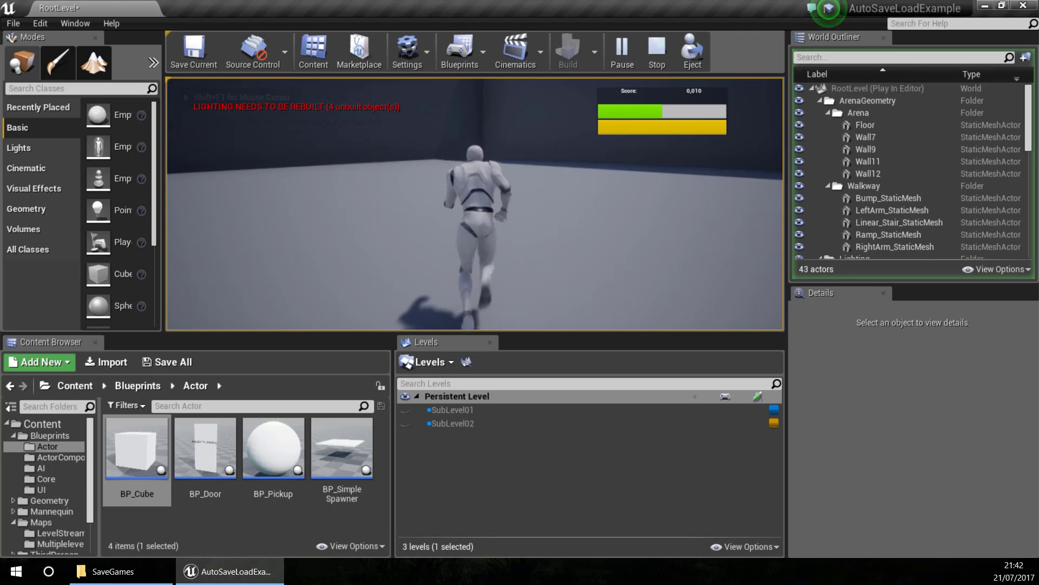
pyautogui.press('Escape')
# - Change the streaming method of SubLevel01 and SubLevel02 to Always Loaded and briefly play-test the level
pyautogui.click(473, 409)
pyautogui.keyDown('ctrl'); pyautogui.click(469, 423); pyautogui.keyUp('ctrl')
pyautogui.rightClick(469, 423)
pyautogui.moveTo(562, 283)
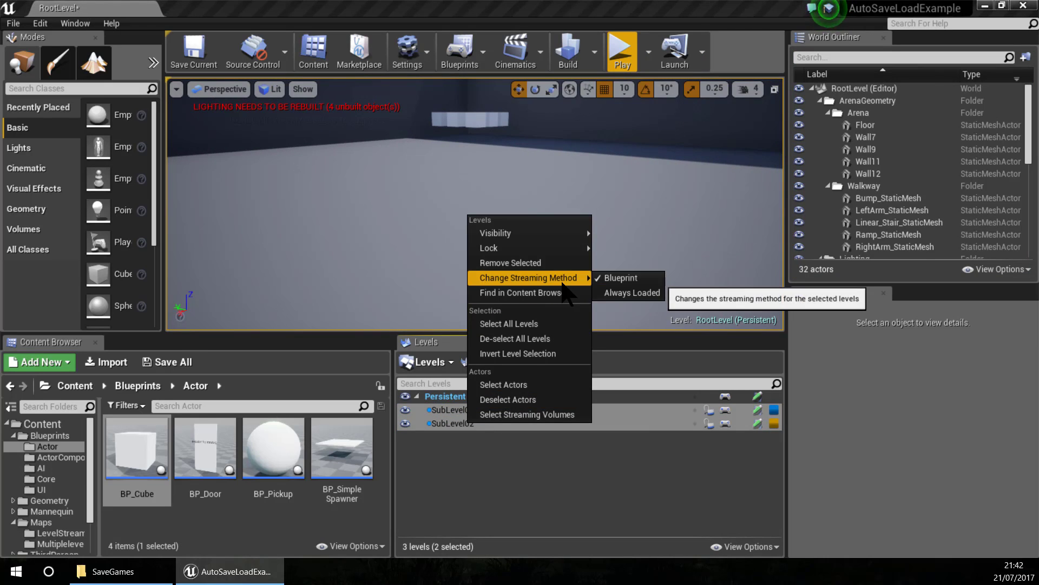
pyautogui.click(632, 292)
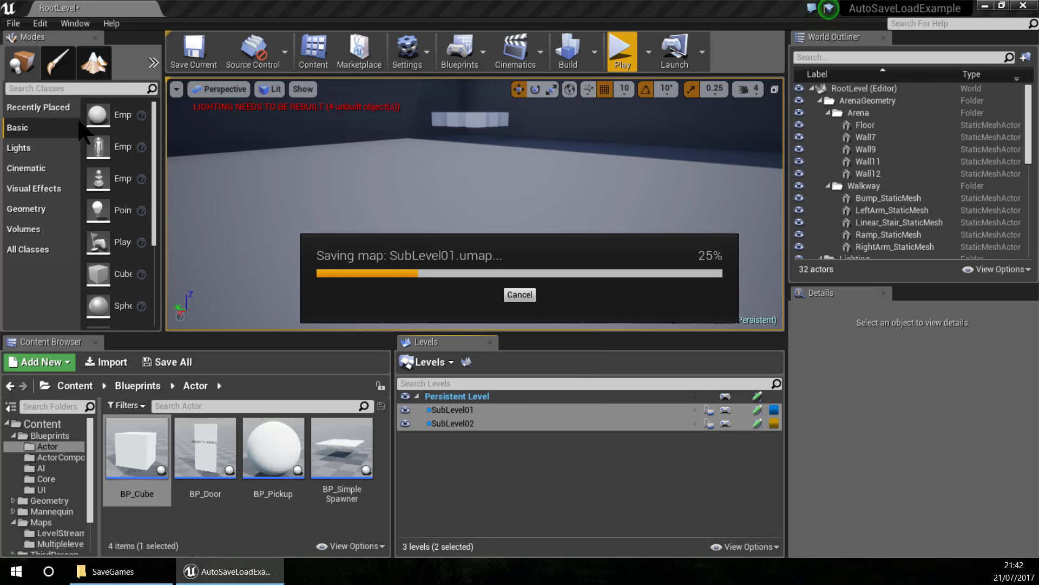
pyautogui.click(623, 54)
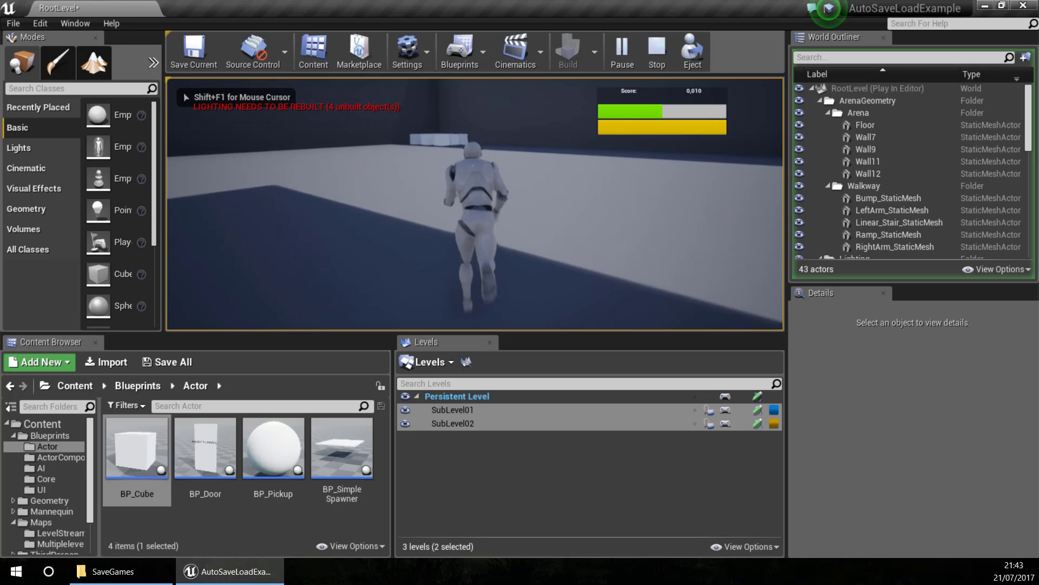
pyautogui.press('Escape')
# - Delete the existing save files in the SaveGames folder and return to the Unreal Editor
pyautogui.click(135, 577)
pyautogui.moveTo(231, 260); pyautogui.dragTo(231, 1)
pyautogui.press('Delete')
pyautogui.click(146, 571)
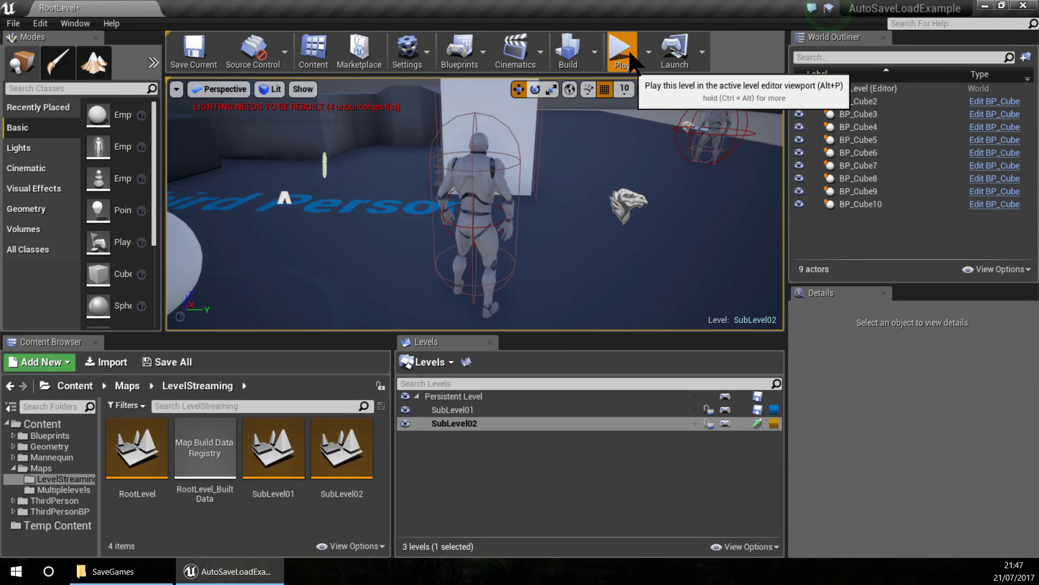
# - Play the level, run the character into the cube grid to scatter it, save the game, and stop playing
pyautogui.click(622, 55)
pyautogui.press('w')
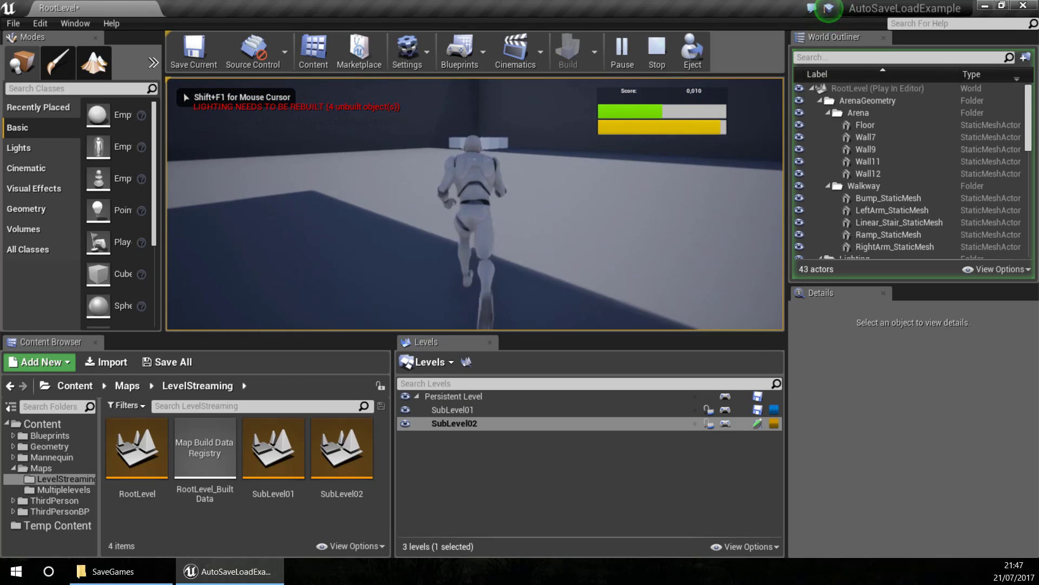
pyautogui.press('w')
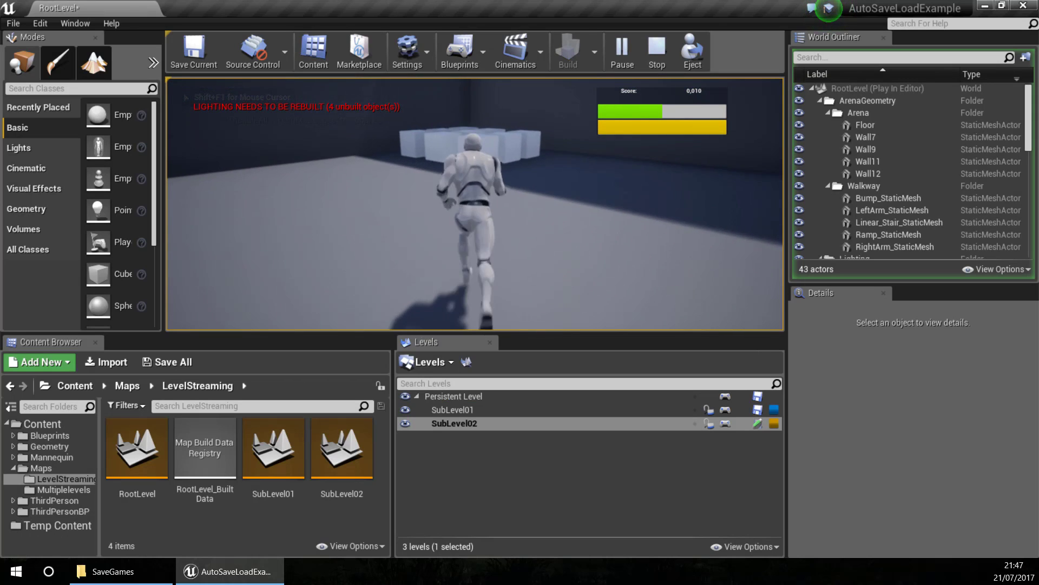
pyautogui.press('w')
pyautogui.press('s')
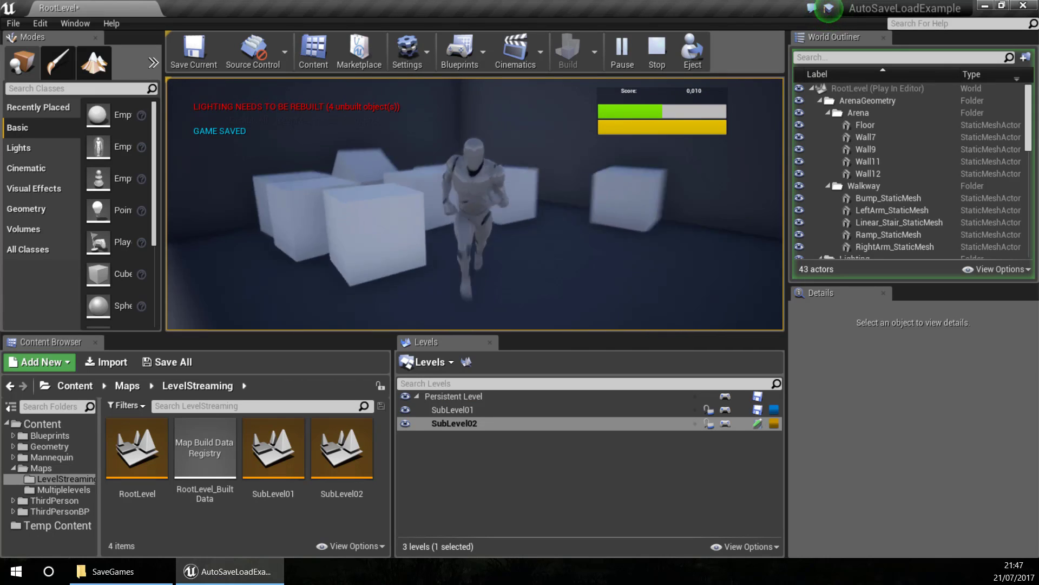
pyautogui.press('Escape')
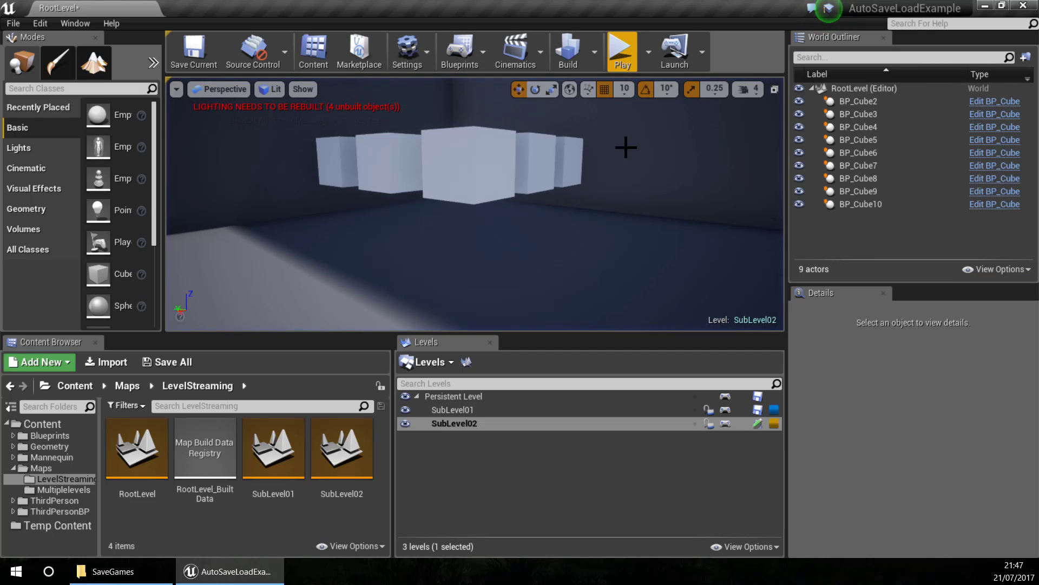
# - Play the level again, approach the cubes to check their saved positions, and stop playing
pyautogui.click(622, 49)
pyautogui.press('w')
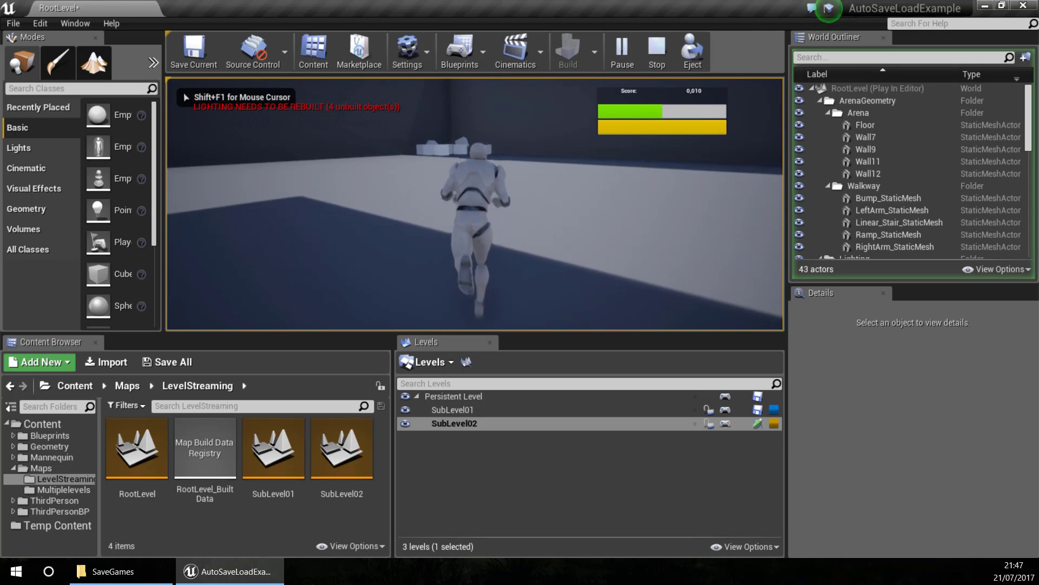
pyautogui.press('l')
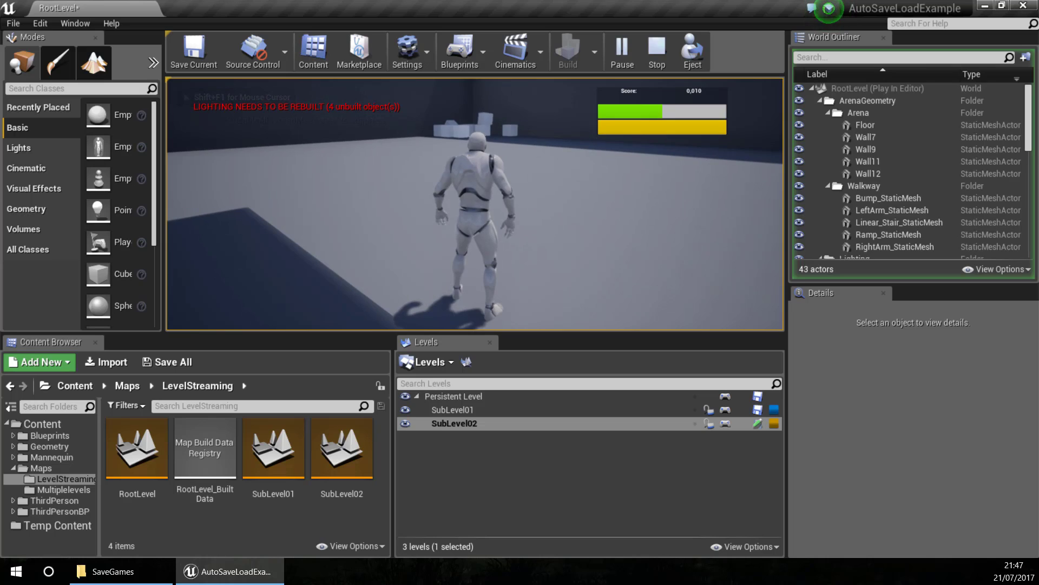
pyautogui.press('Escape')
# - Change SubLevel02's streaming method to Blueprint
pyautogui.click(471, 423)
pyautogui.rightClick(478, 423)
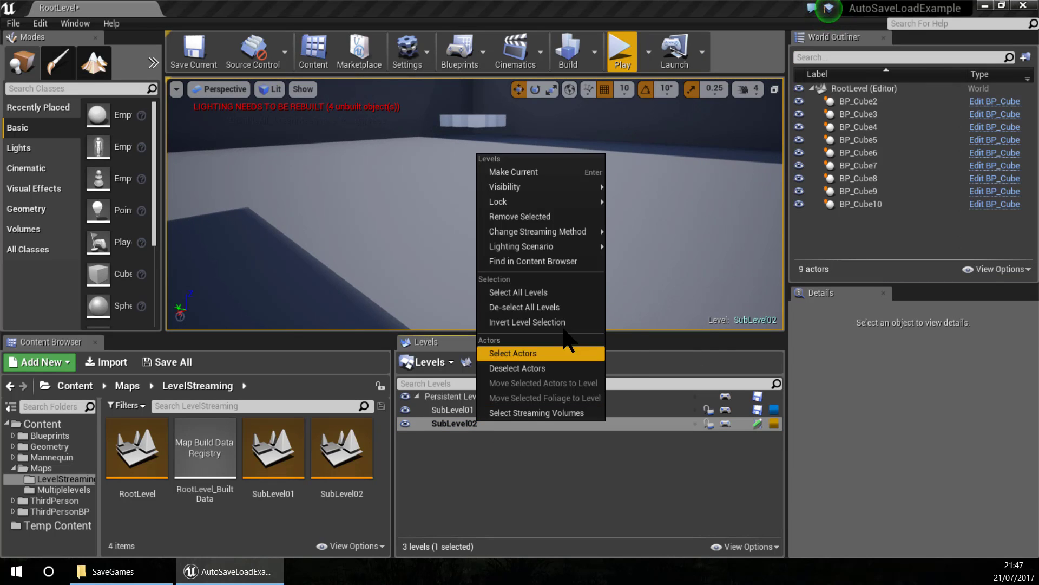
pyautogui.moveTo(579, 232)
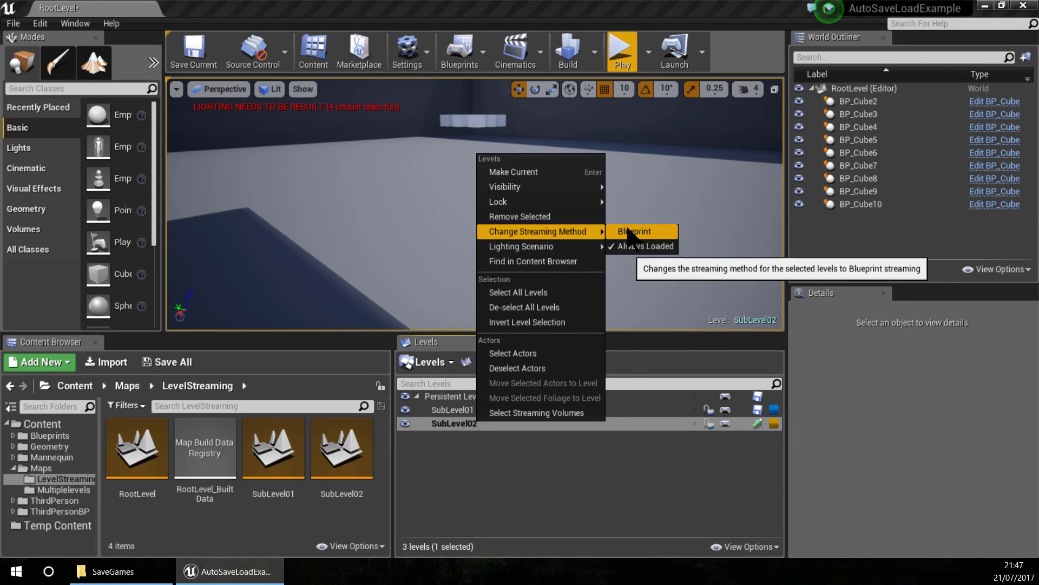
pyautogui.click(634, 232)
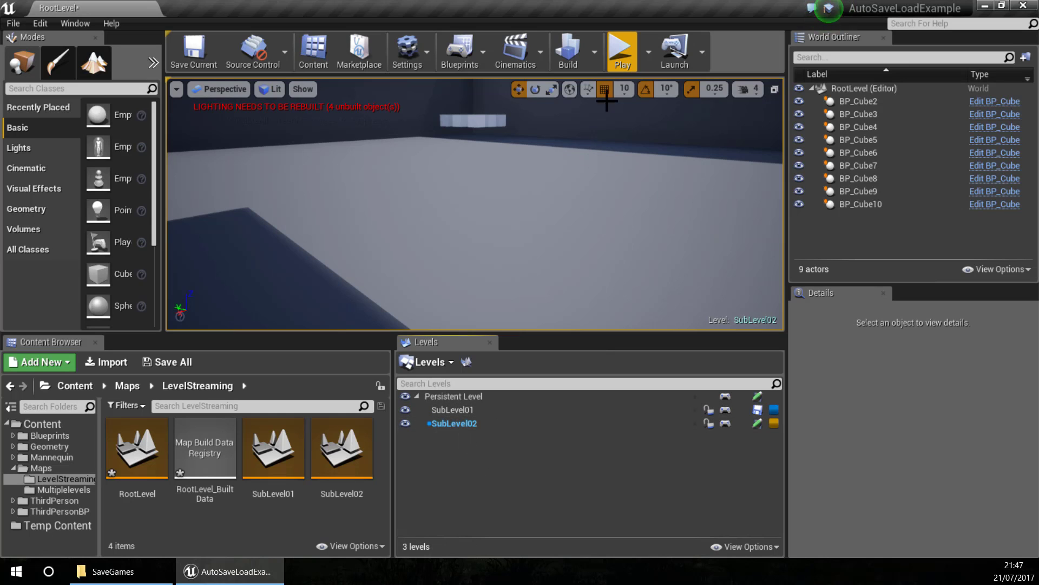
# - Play the level with SubLevel02 on Blueprint streaming and run around the arena to inspect the cubes' corner
pyautogui.hotkey('alt', 'p')
pyautogui.press('w')
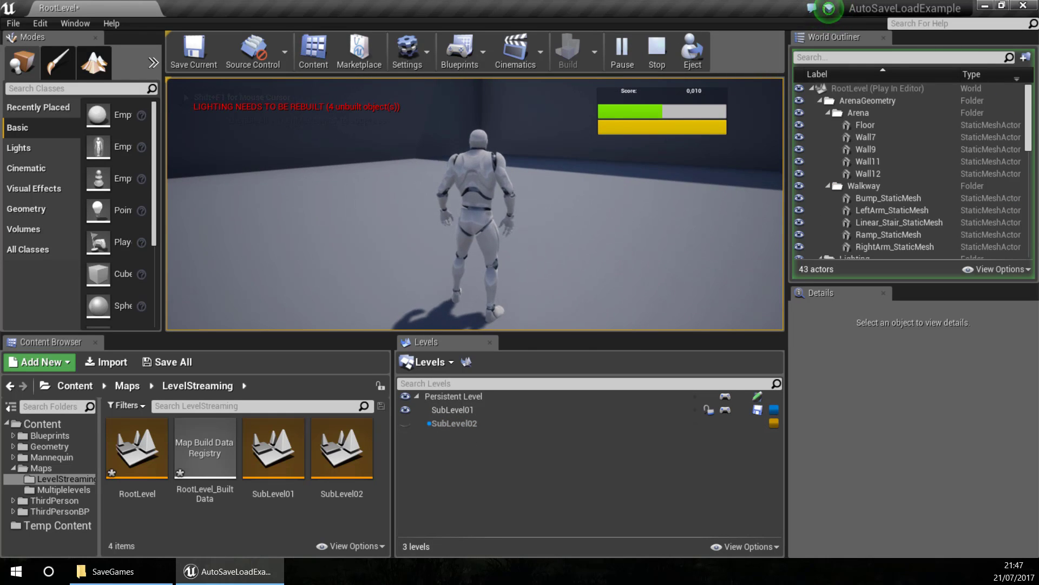
pyautogui.click(124, 581)
pyautogui.click(124, 573)
pyautogui.click(430, 163)
pyautogui.press('w')
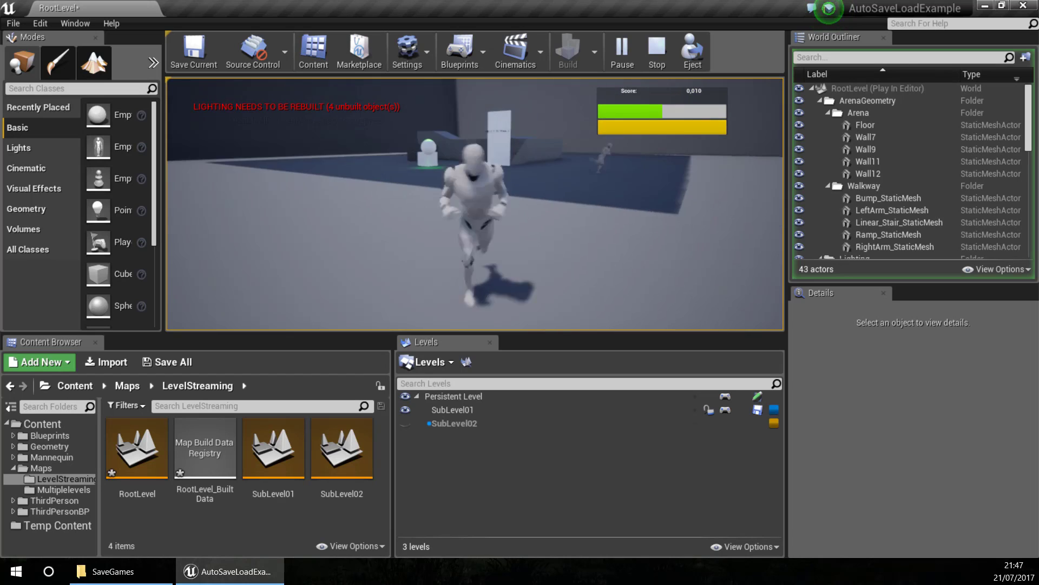
pyautogui.press('w')
pyautogui.press('w')
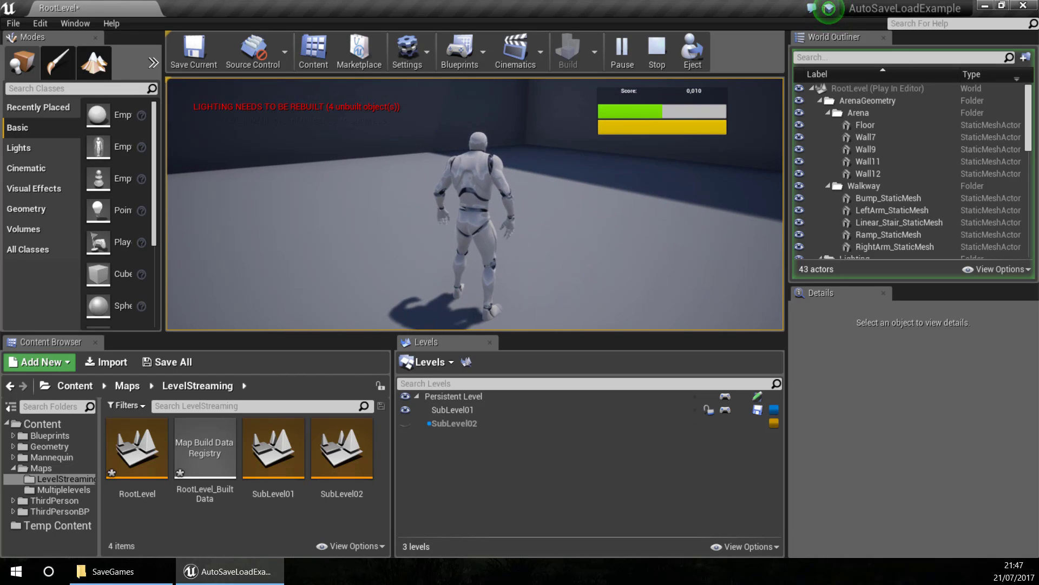
# - Load the saved game twice during play, check the arena corner for SubLevel02's cubes, and stop playing
pyautogui.press('l')
pyautogui.press('w')
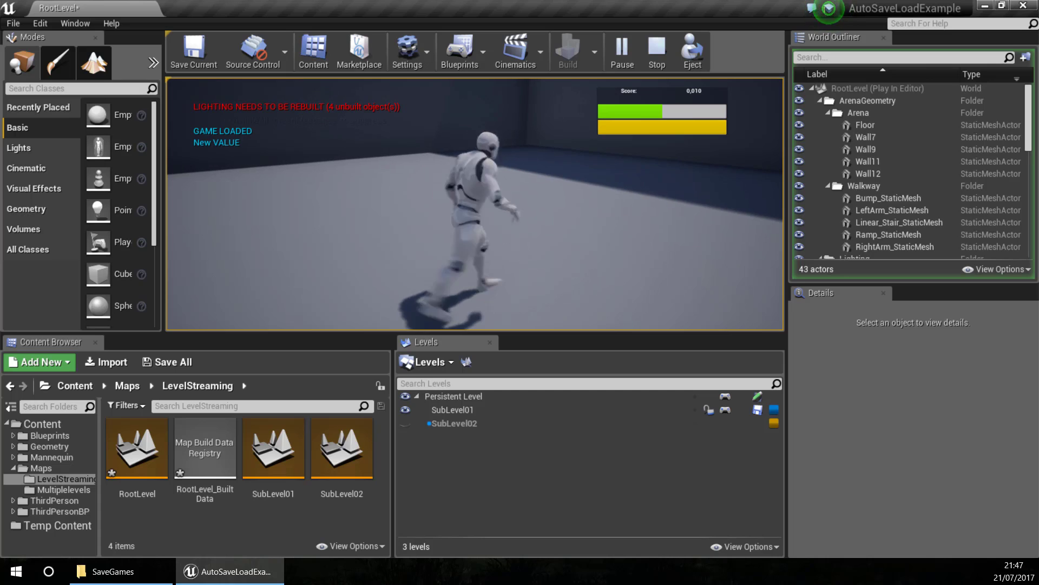
pyautogui.press('l')
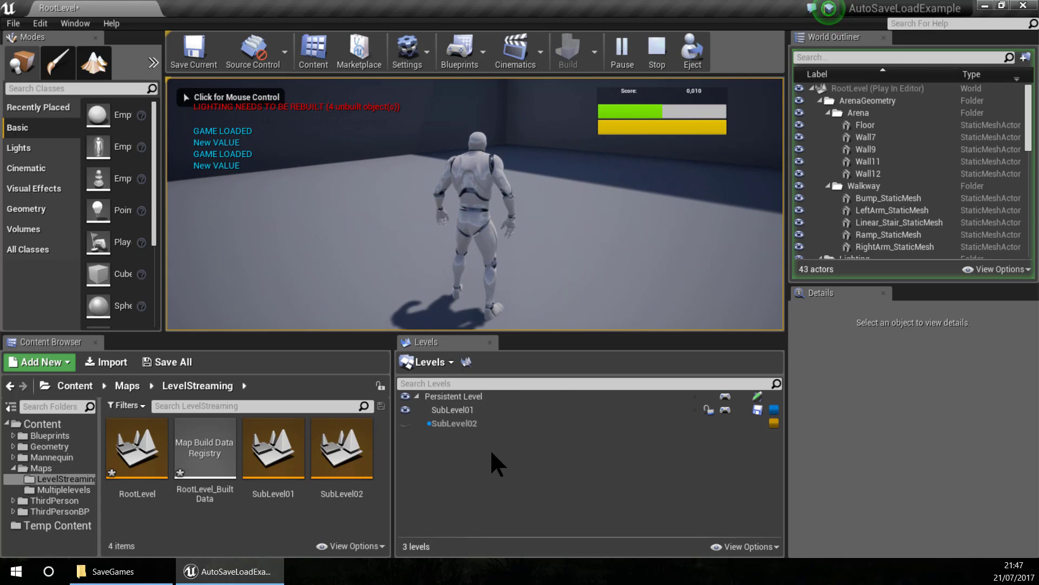
pyautogui.click(429, 208)
pyautogui.press('w')
pyautogui.press('Escape')
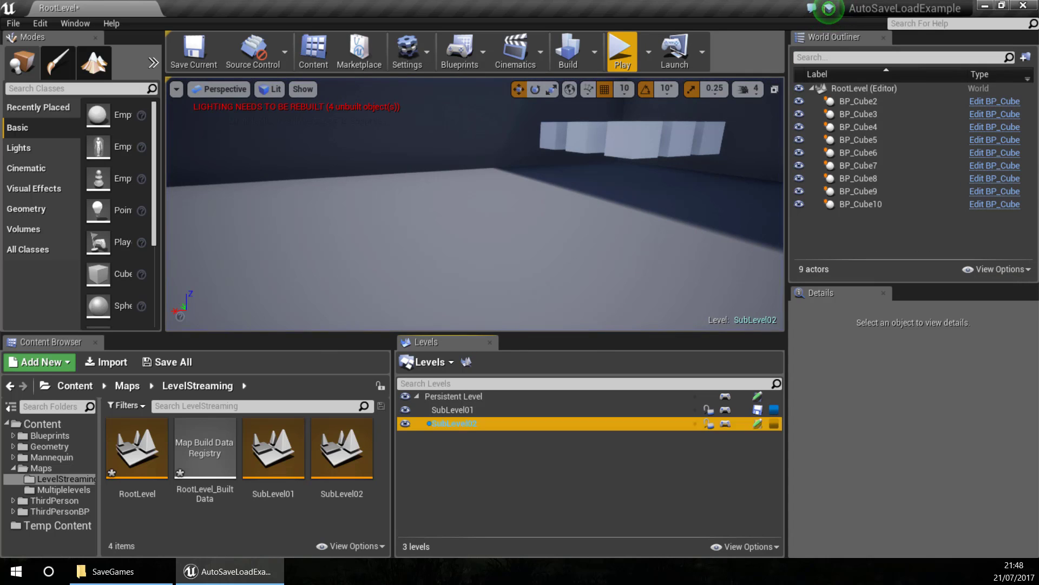
# - Set SubLevel02's streaming method back to Always Loaded
pyautogui.rightClick(469, 423)
pyautogui.moveTo(520, 237)
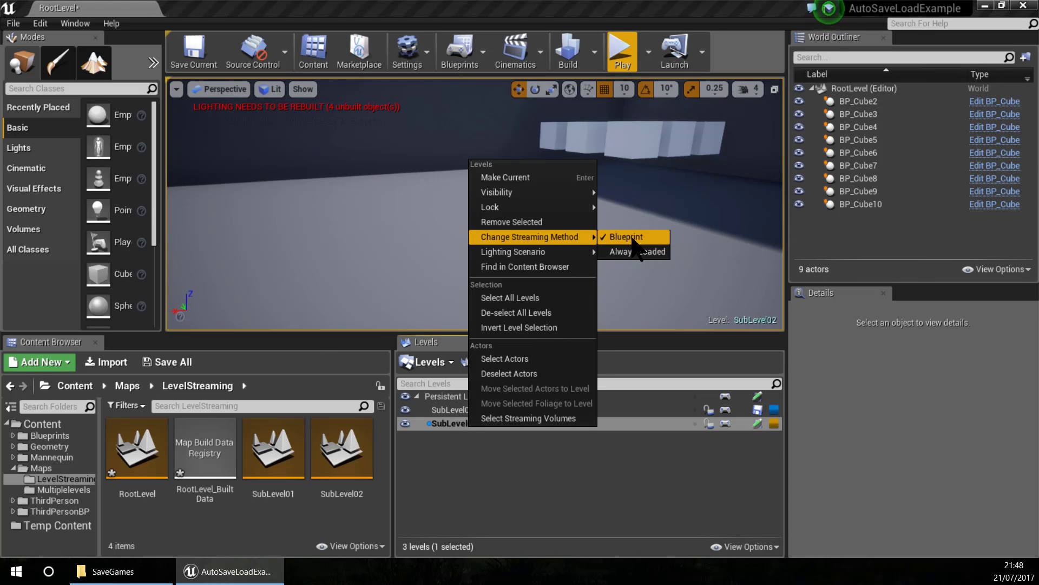
pyautogui.click(638, 251)
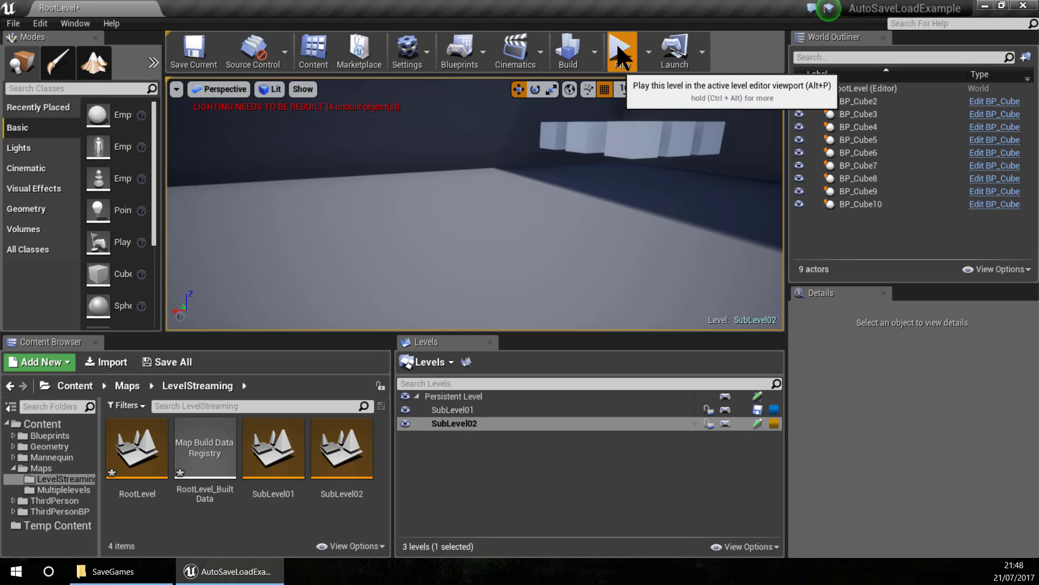
# - Play the level, run around the arena, test the spawned cubes with a saved-game load, and stop playing
pyautogui.click(618, 54)
pyautogui.press('w')
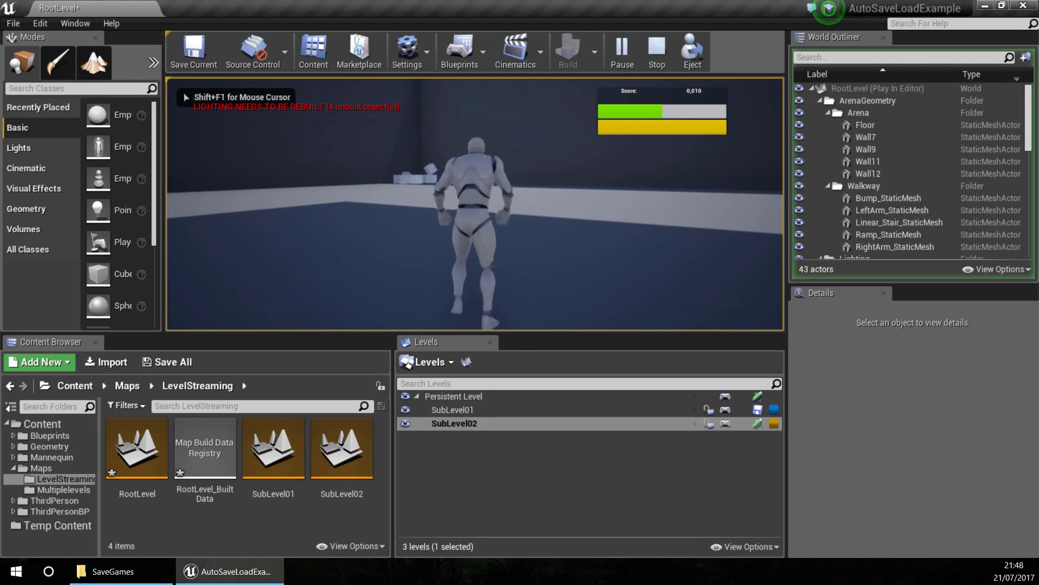
pyautogui.press('a')
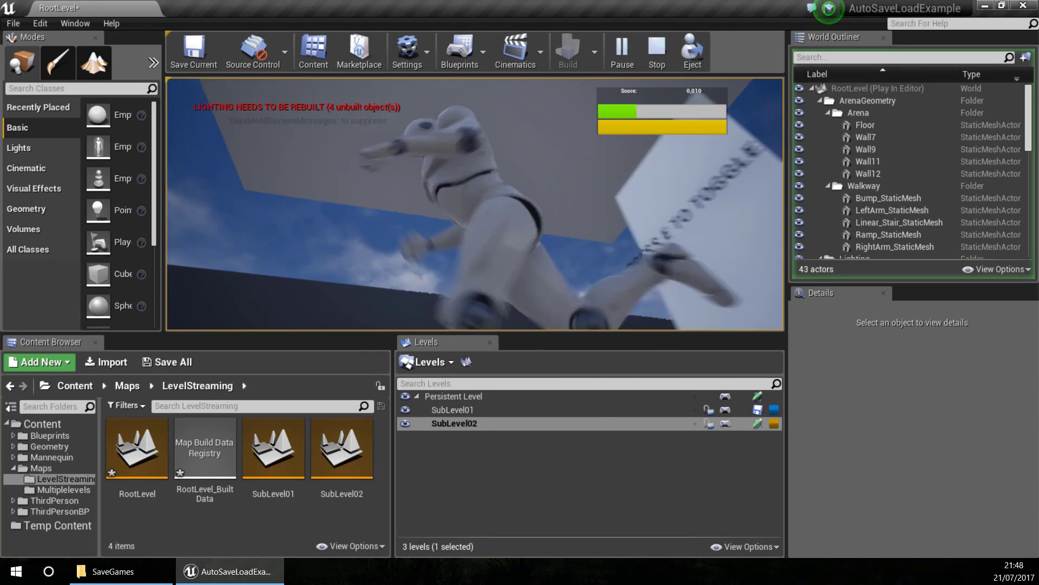
pyautogui.press('d')
pyautogui.press('w')
pyautogui.press('e')
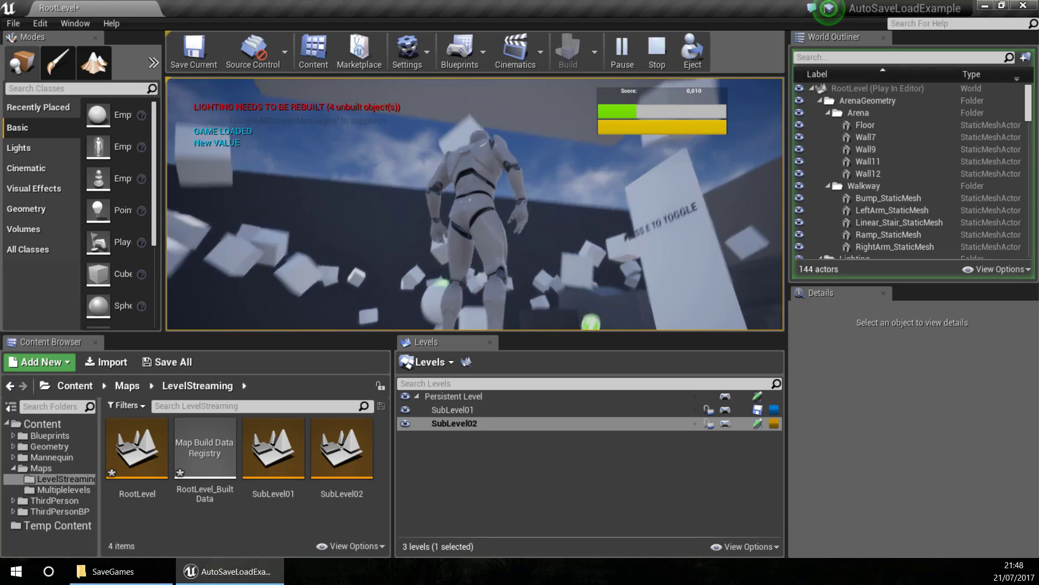
pyautogui.press('Escape')
# - Make SubLevel01 the current level and change its streaming method to Blueprint
pyautogui.doubleClick(490, 410)
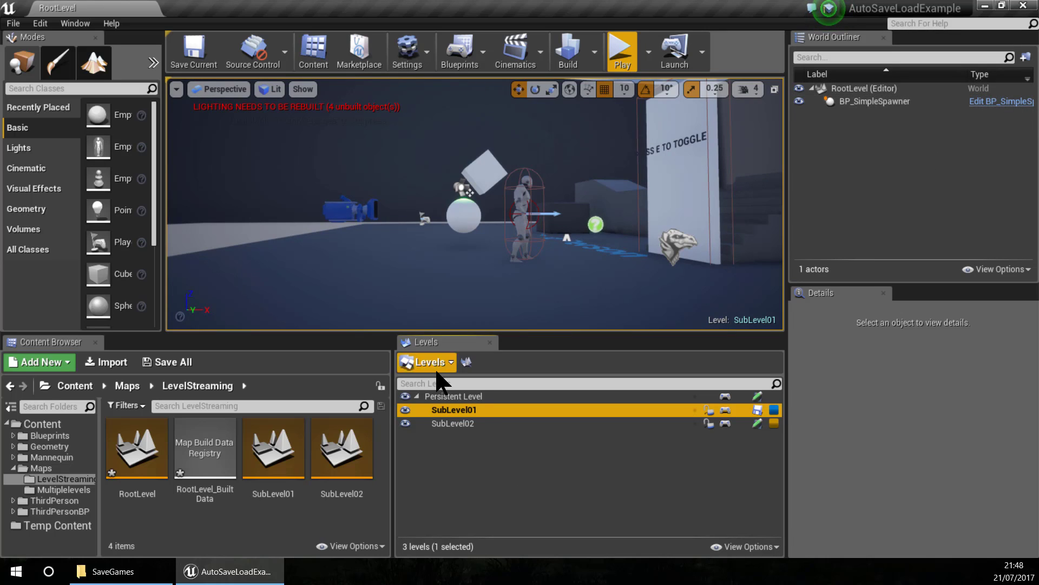
pyautogui.rightClick(474, 409)
pyautogui.moveTo(555, 239)
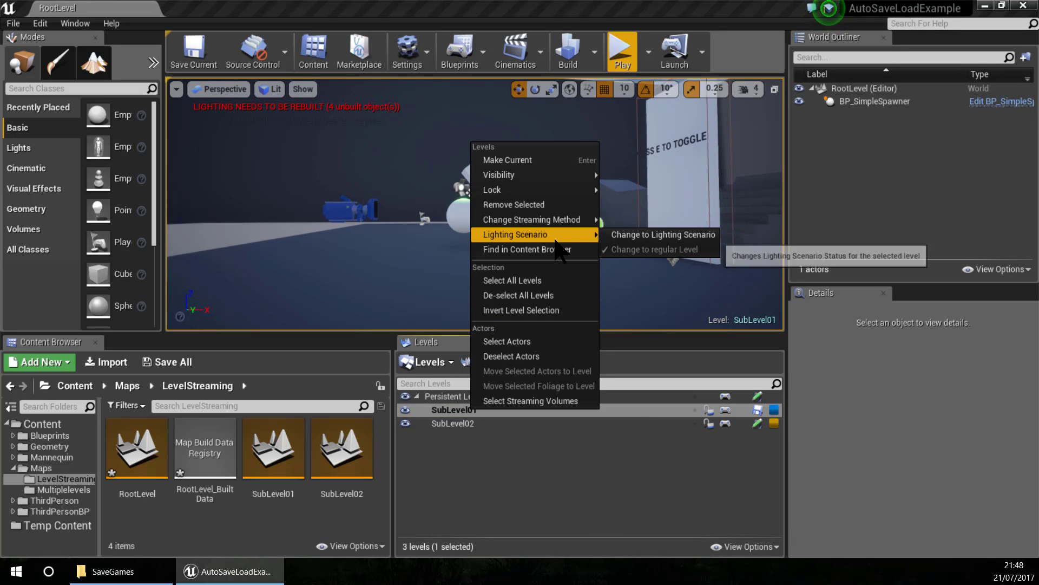
pyautogui.click(627, 220)
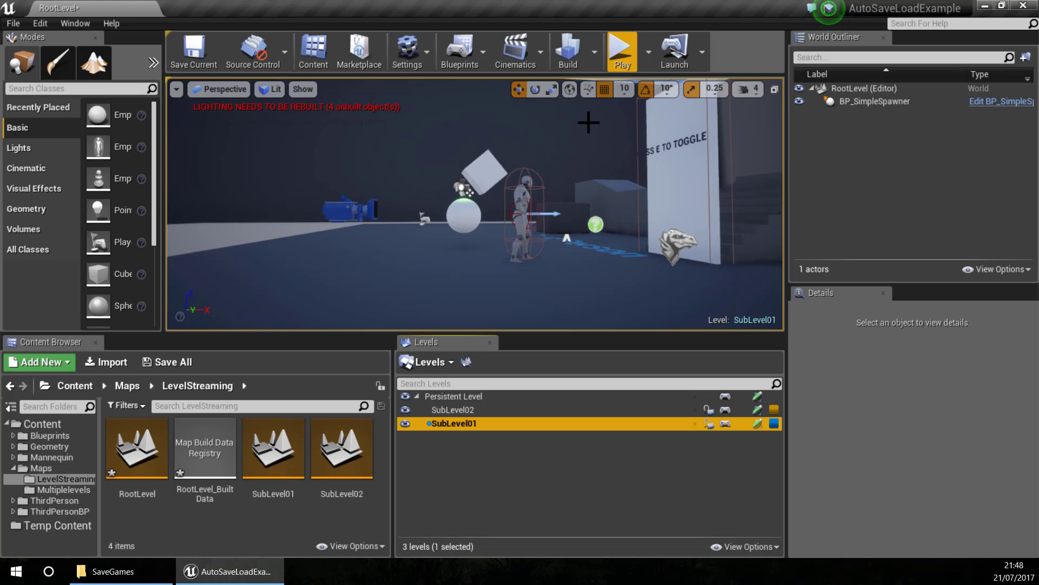
# - Play the level with SubLevel01 on Blueprint streaming and load the saved game to check the spawned cubes
pyautogui.click(629, 66)
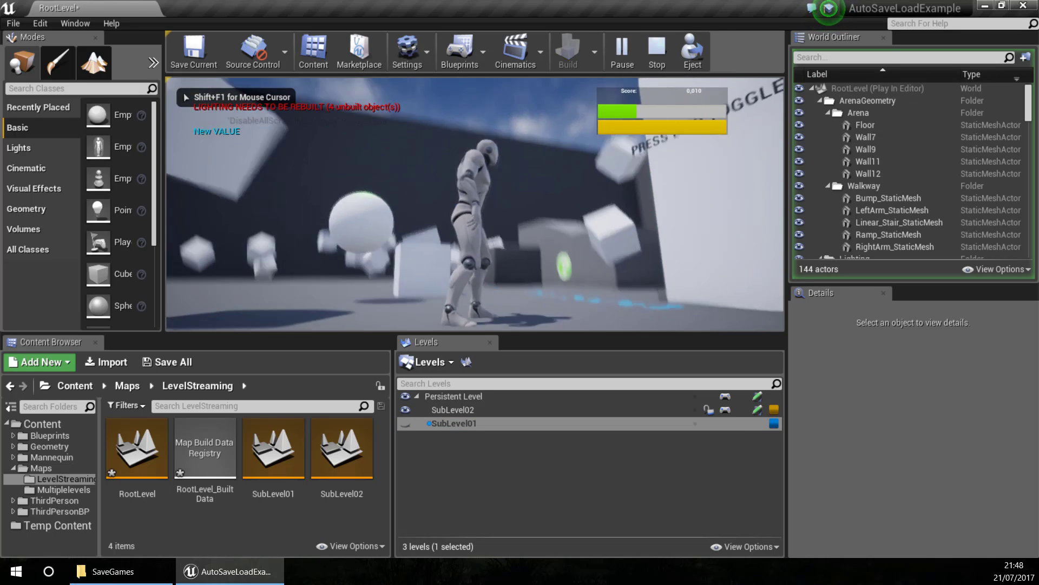
pyautogui.press('w')
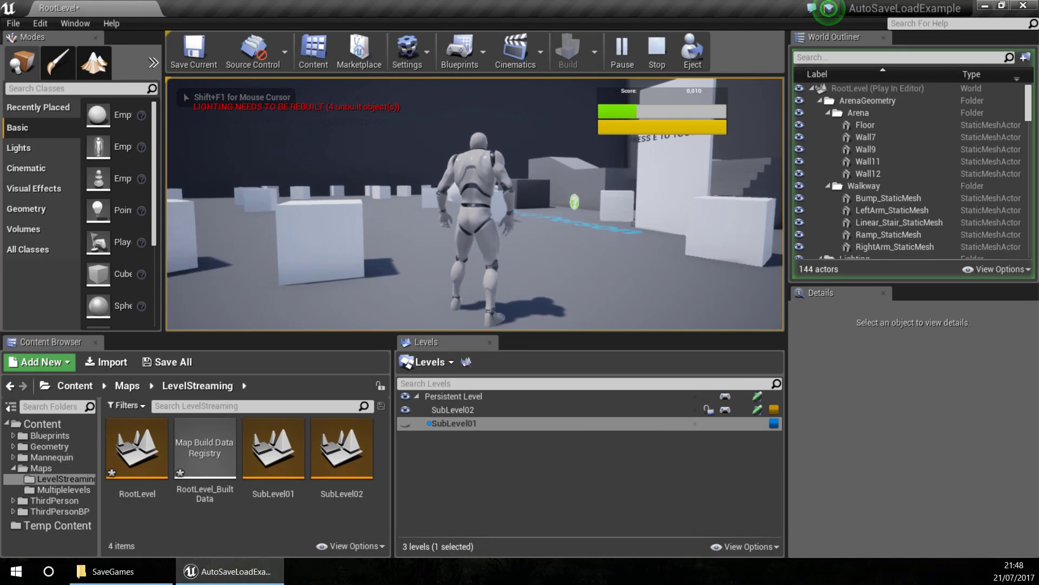
pyautogui.press('s')
pyautogui.press('w')
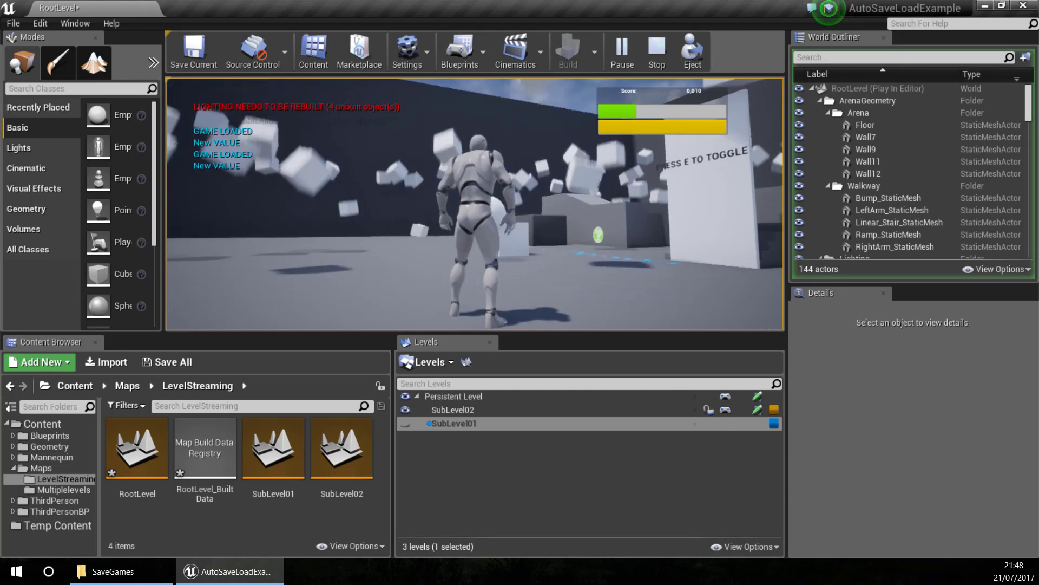
# - Stop playing, run one more short play test of RootLevel, and make the Persistent Level current
pyautogui.press('Escape')
pyautogui.click(454, 423)
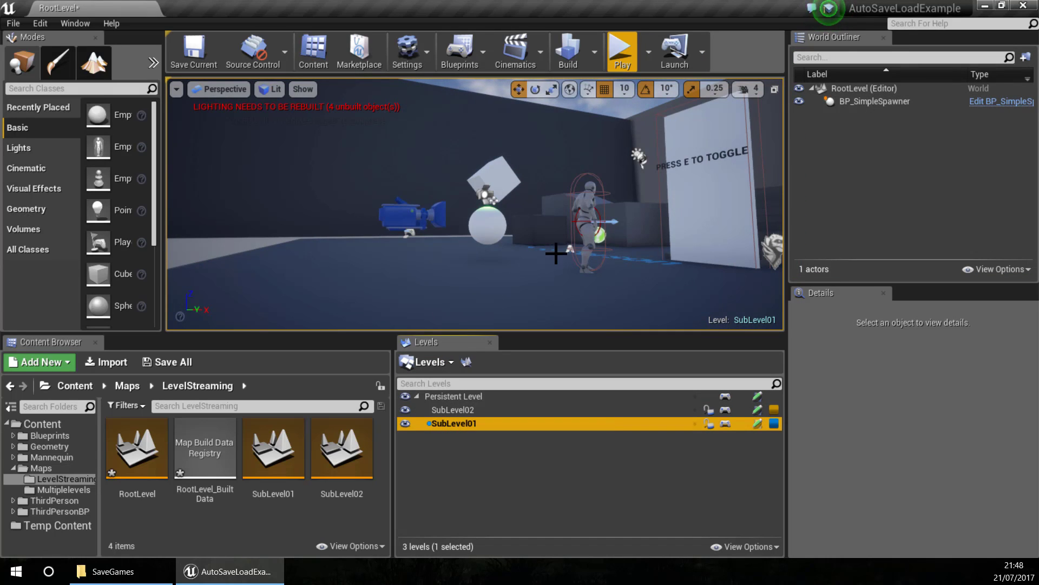
pyautogui.click(622, 52)
pyautogui.press('Escape')
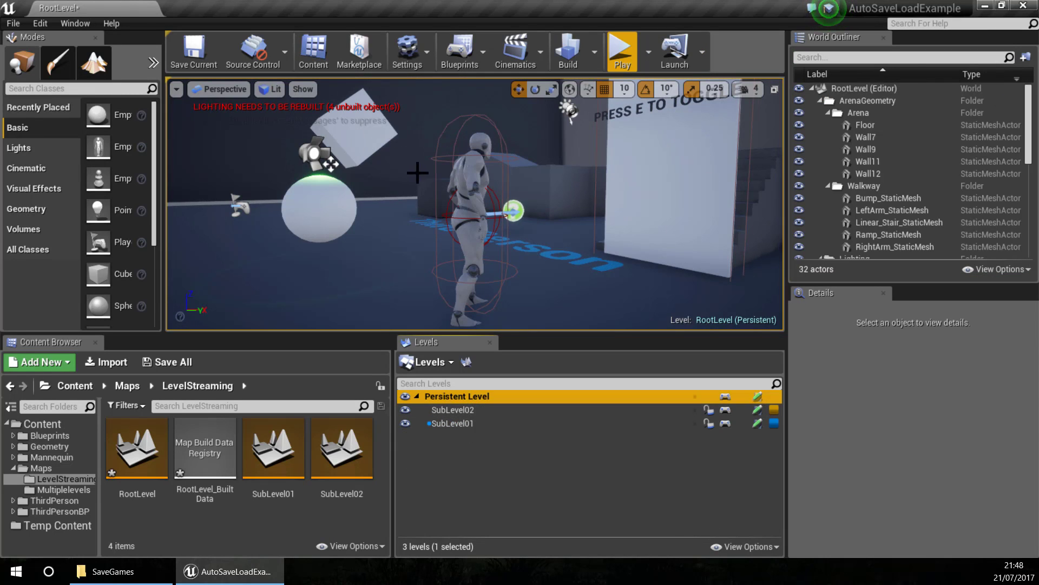
pyautogui.moveTo(414, 208); pyautogui.dragTo(400, 166, button='right')
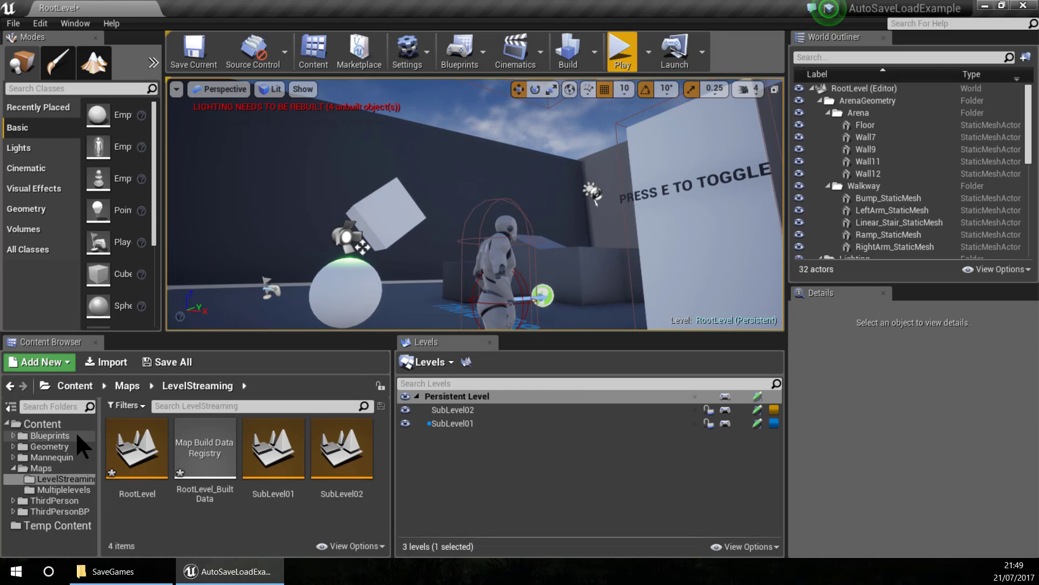
# - Open the BP_SimpleSpawner blueprint from the Actor folder inside Blueprints
pyautogui.doubleClick(48, 435)
pyautogui.click(47, 446)
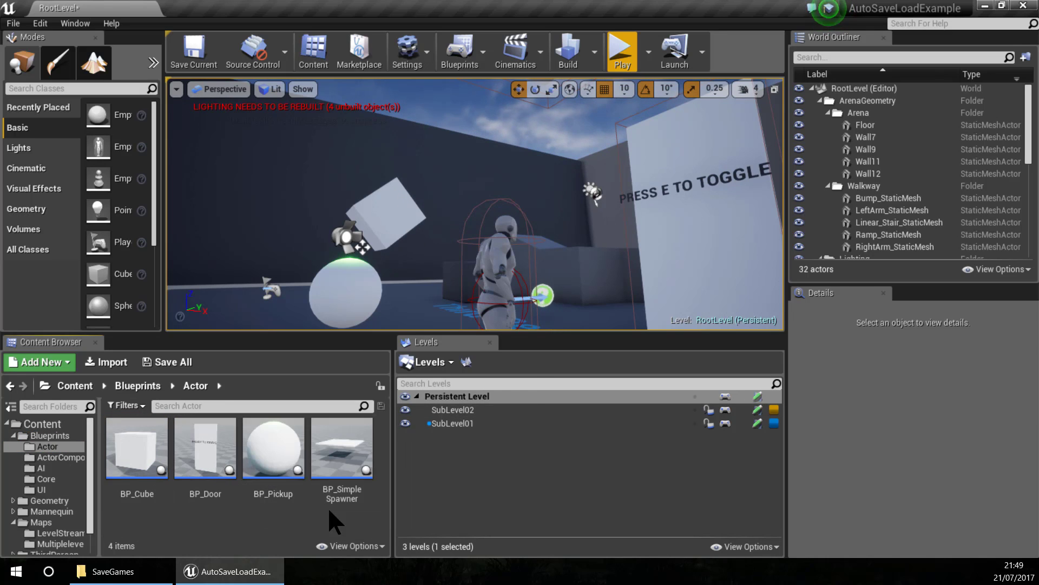
pyautogui.doubleClick(348, 471)
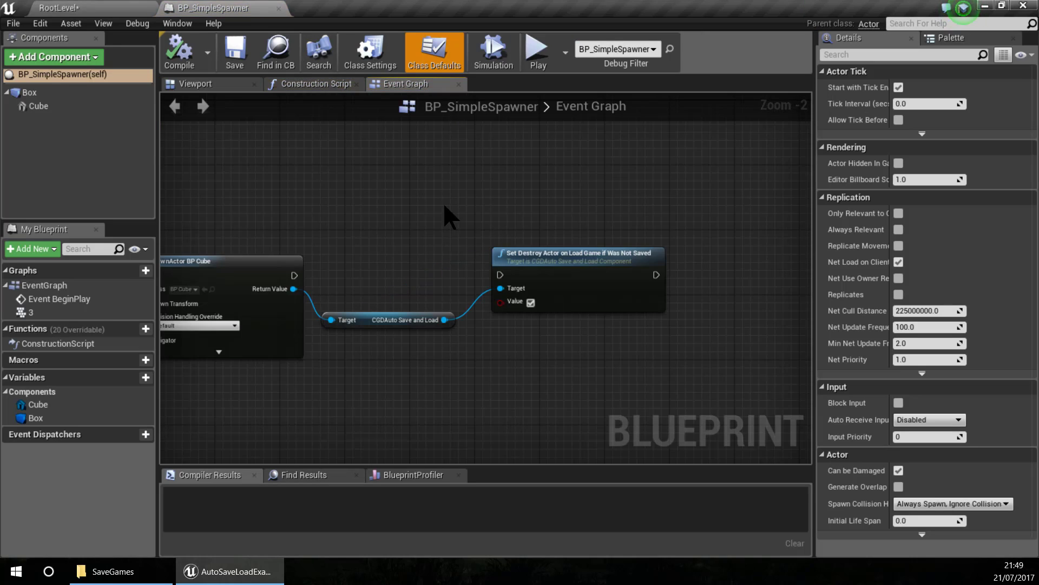
# - Expand the advanced pins of the SpawnActor BP Cube node in the event graph
pyautogui.moveTo(445, 207); pyautogui.dragTo(641, 214, button='right')
pyautogui.moveTo(390, 325); pyautogui.dragTo(557, 271, button='right')
pyautogui.scroll(1, 557, 270)
pyautogui.click(588, 316)
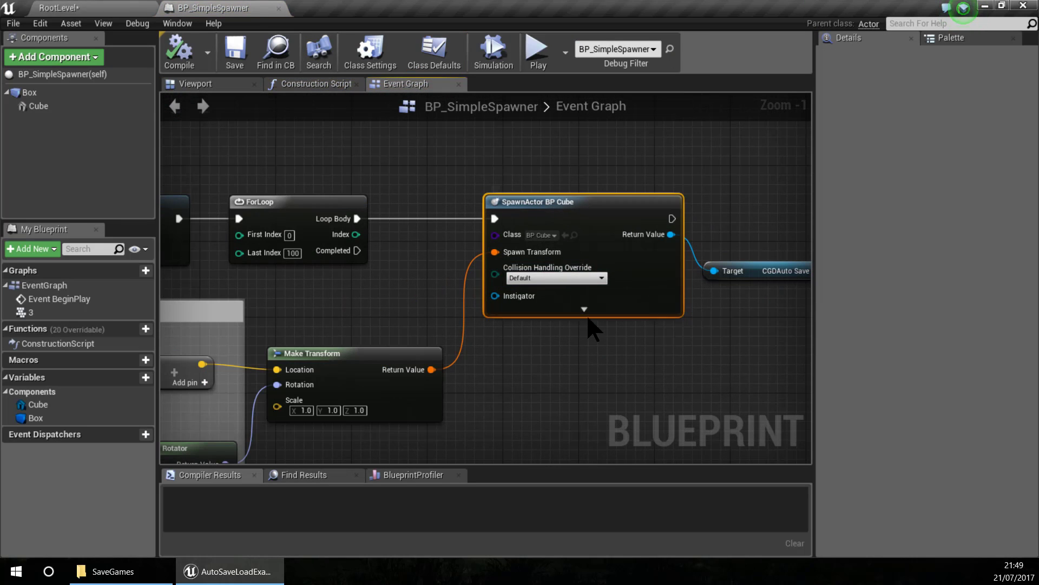
pyautogui.click(584, 310)
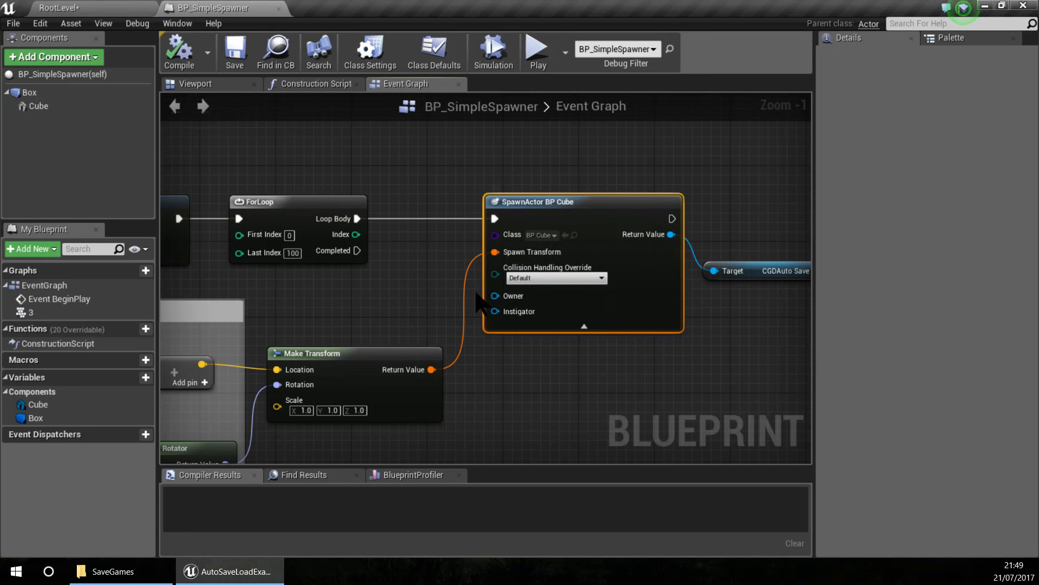
pyautogui.moveTo(476, 293); pyautogui.dragTo(426, 276, button='right')
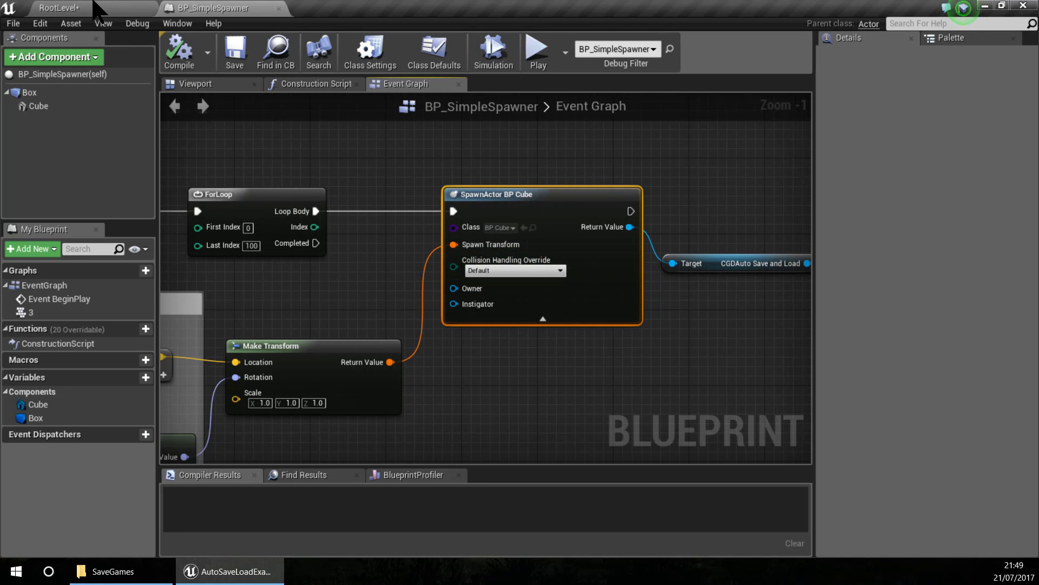
# - Make SubLevel01 the current level in RootLevel and return to the BP_SimpleSpawner event graph
pyautogui.click(116, 5)
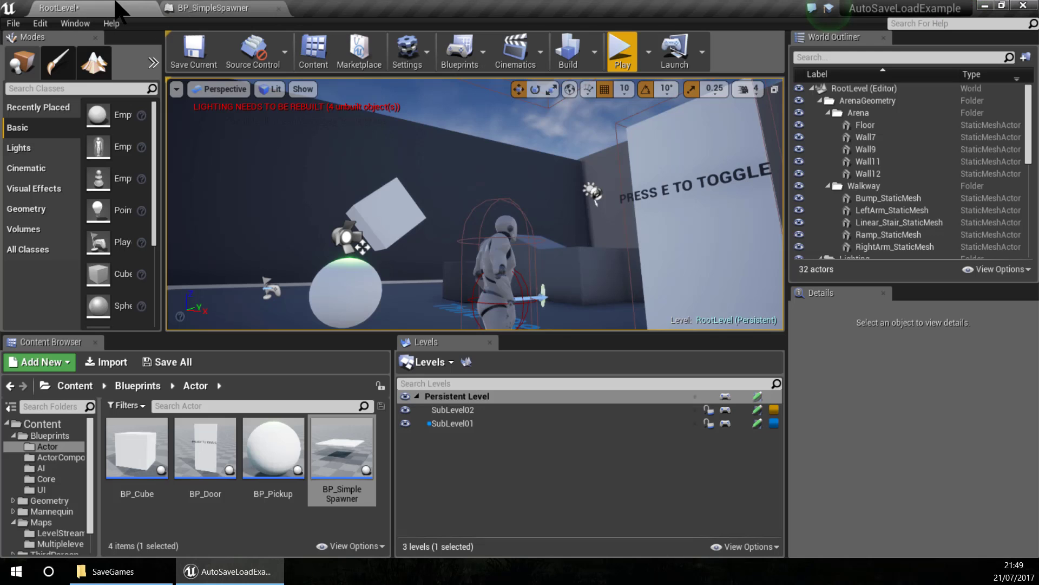
pyautogui.doubleClick(469, 421)
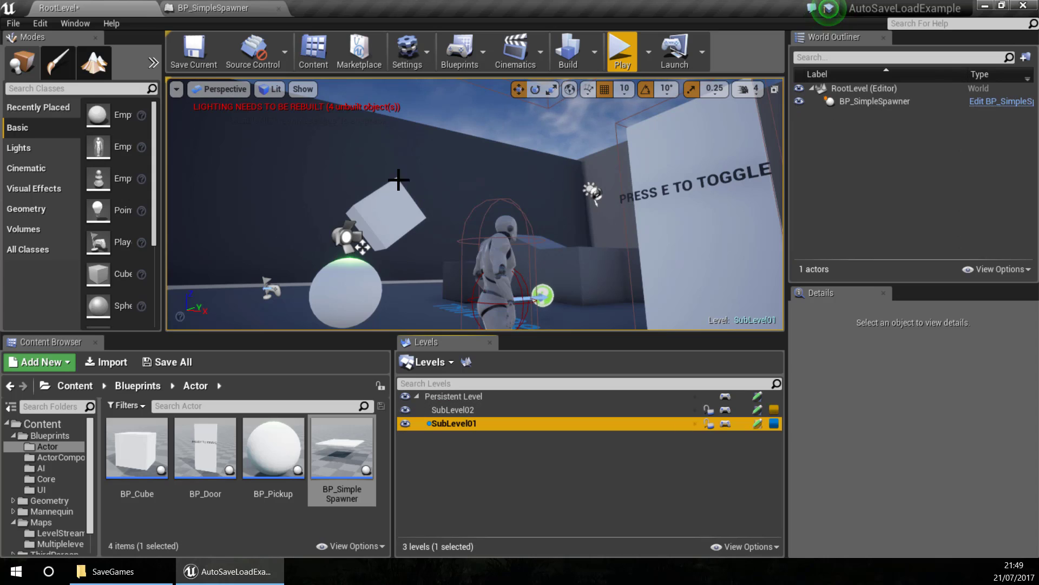
pyautogui.click(224, 8)
pyautogui.moveTo(488, 204); pyautogui.dragTo(566, 203, button='right')
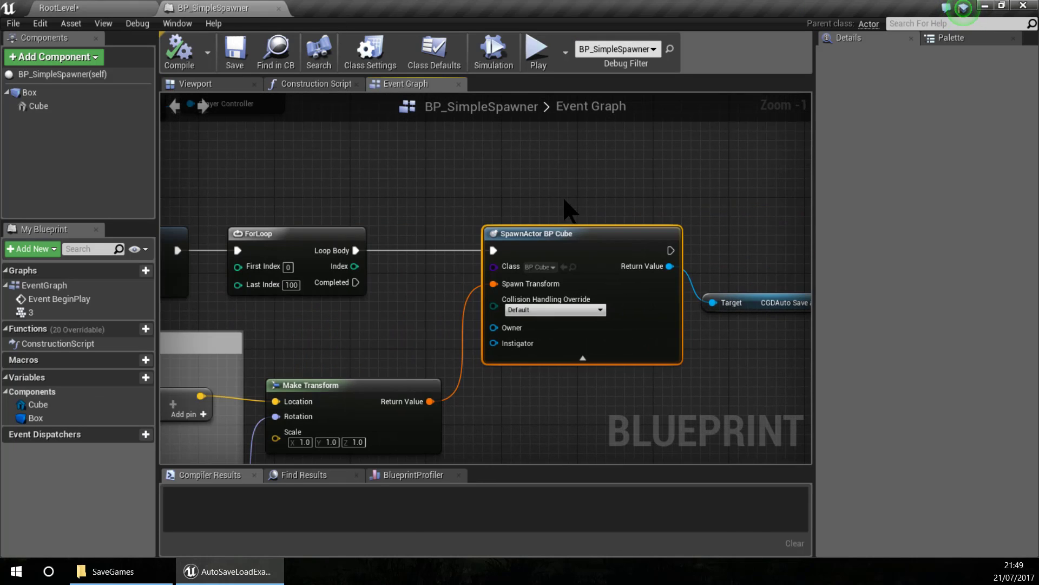
pyautogui.click(88, 2)
pyautogui.click(253, 6)
# - Add a Self reference node and connect it to the Owner pin of SpawnActor BP Cube
pyautogui.rightClick(365, 336)
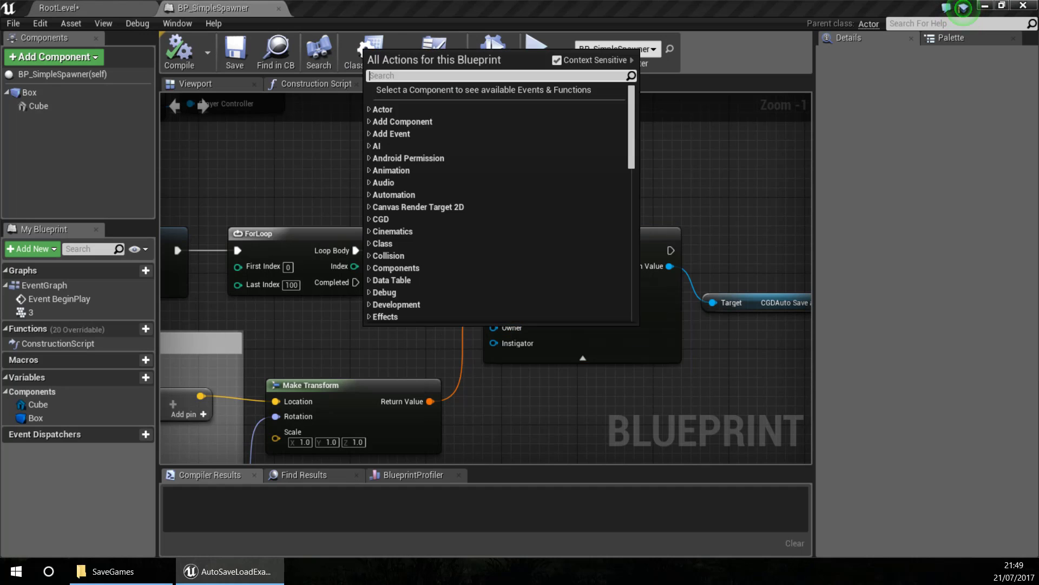
pyautogui.write('self')
pyautogui.press('Return')
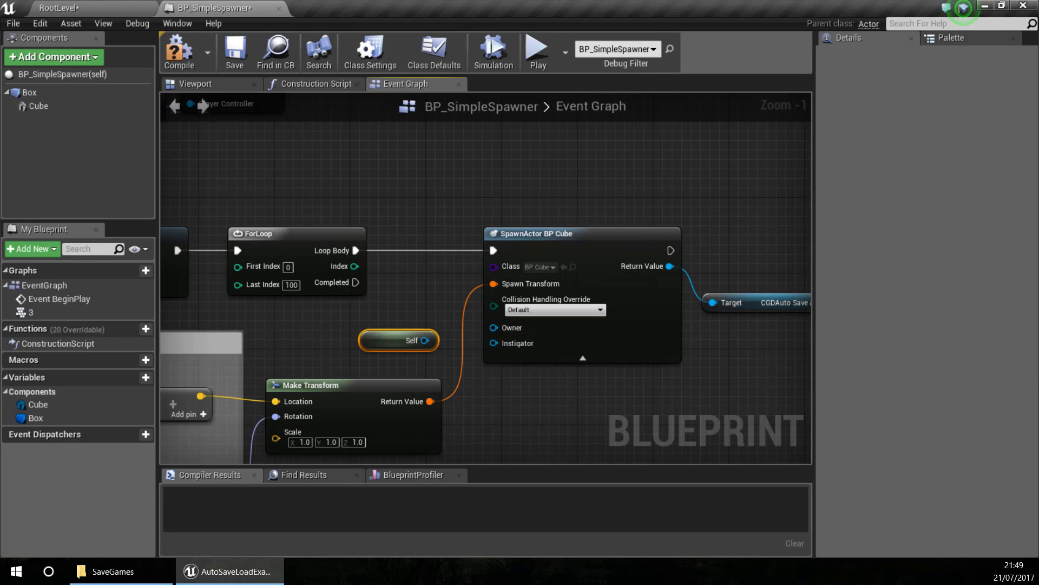
pyautogui.moveTo(455, 304); pyautogui.dragTo(275, 299, button='right')
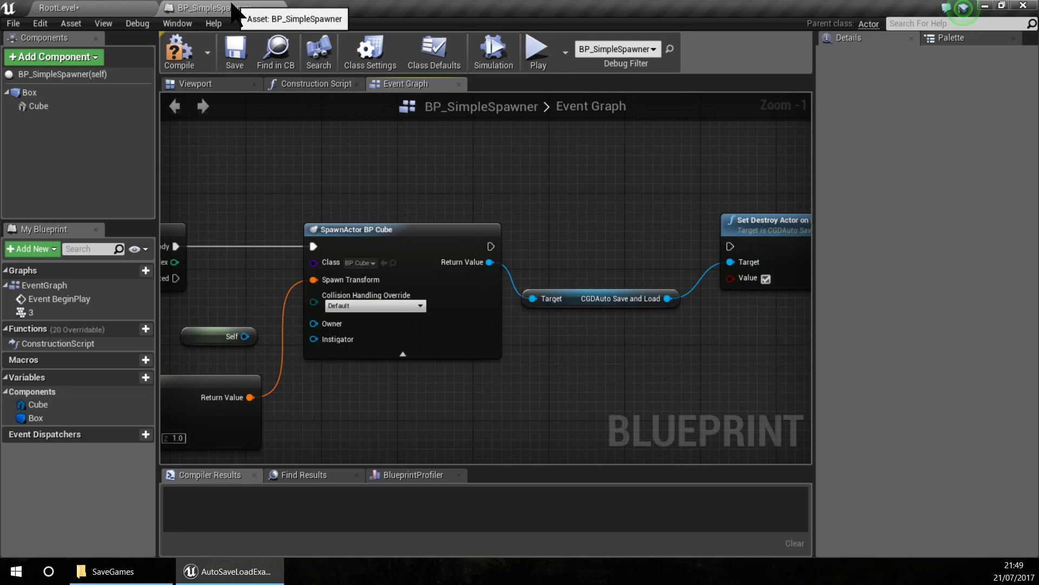
pyautogui.click(112, 9)
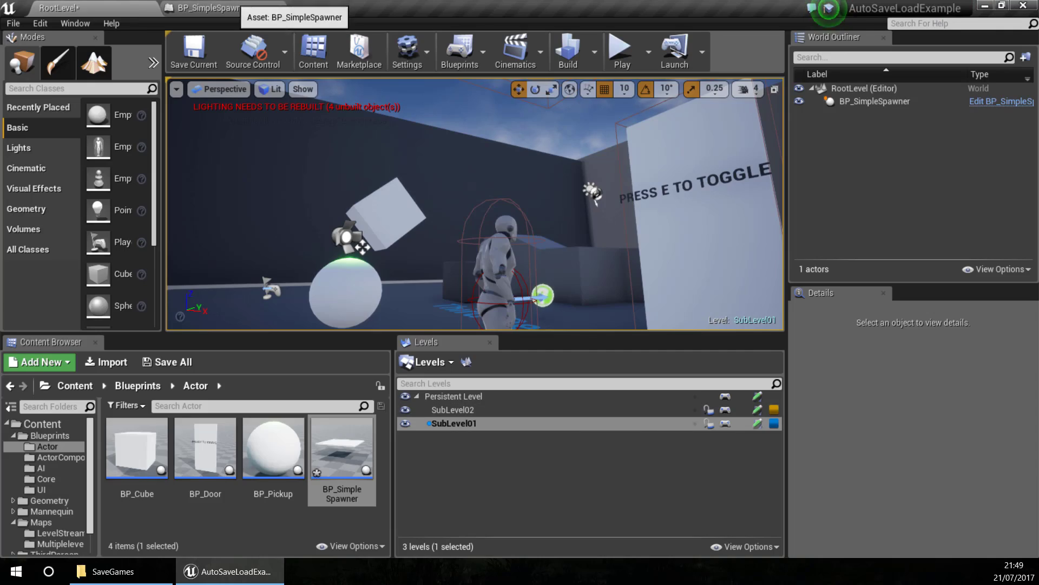
pyautogui.click(233, 8)
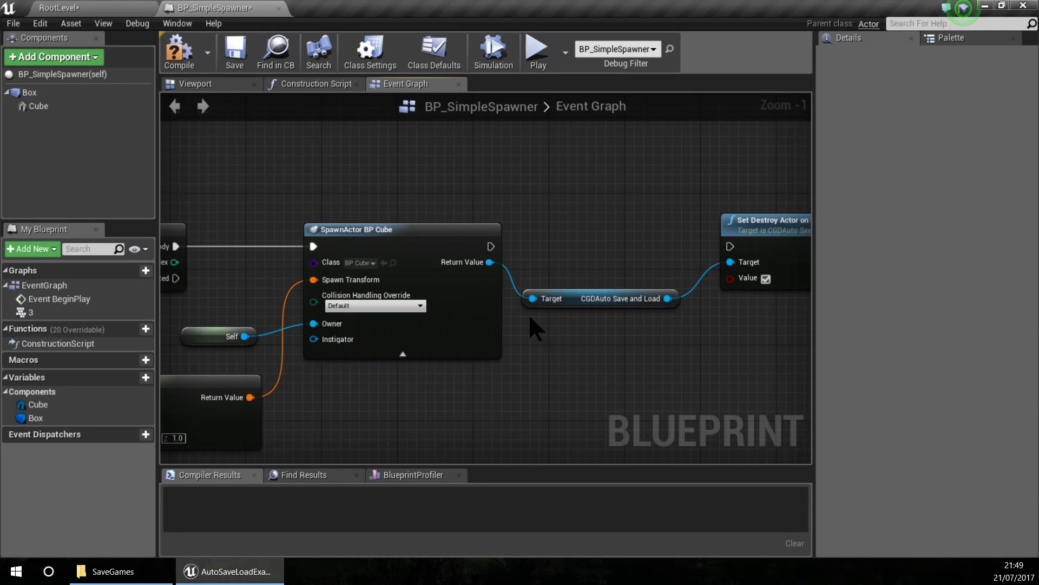
# - Connect SpawnActor BP Cube's execution output to Set Destroy Actor on Load Game if Was Not Saved, and compile and save the blueprint
pyautogui.moveTo(583, 249); pyautogui.dragTo(494, 252, button='right')
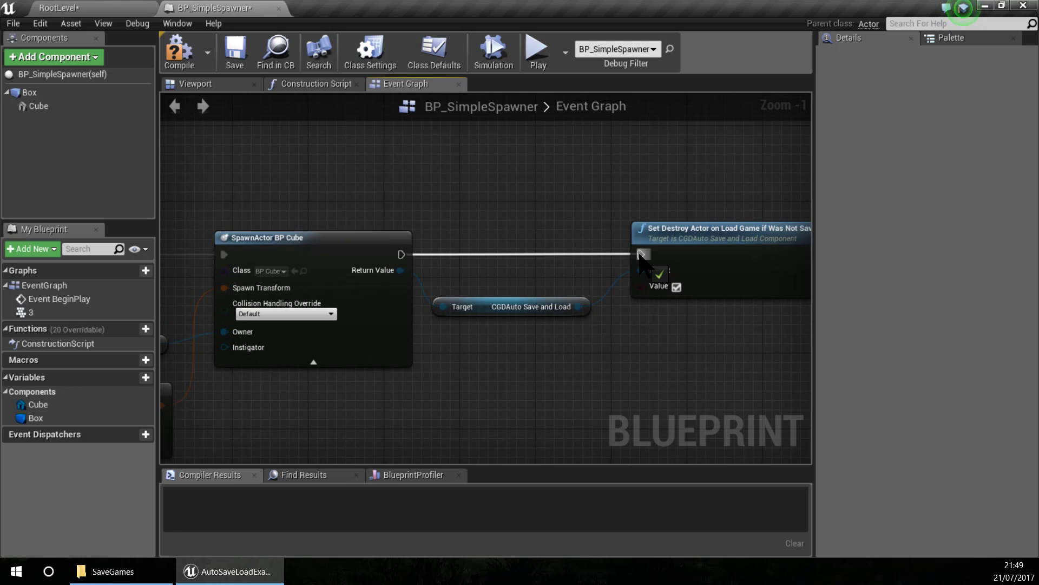
pyautogui.click(235, 52)
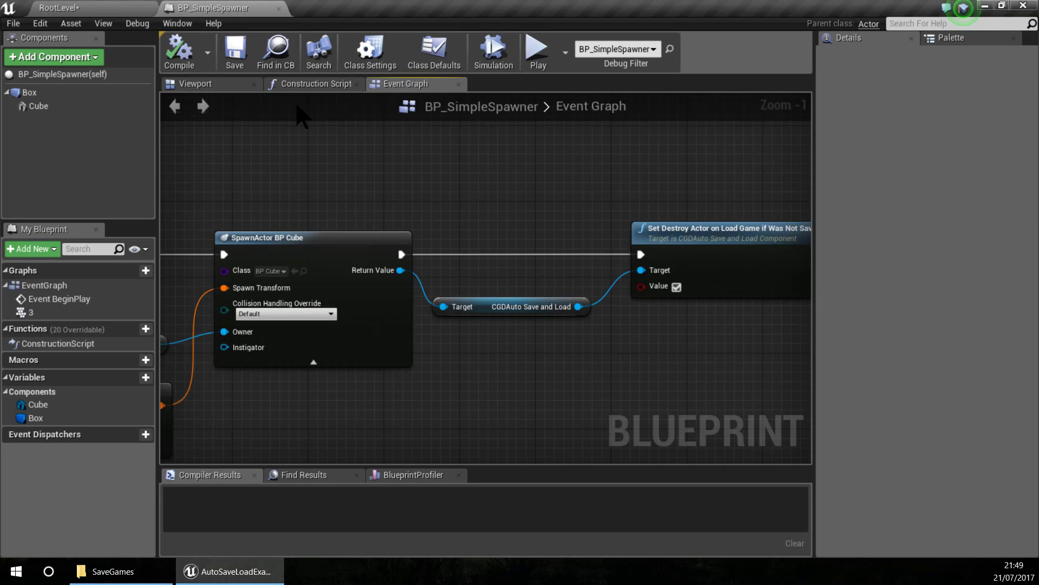
pyautogui.moveTo(419, 189); pyautogui.dragTo(576, 205, button='right')
pyautogui.moveTo(734, 272); pyautogui.dragTo(511, 265, button='right')
pyautogui.moveTo(331, 238); pyautogui.dragTo(531, 224, button='right')
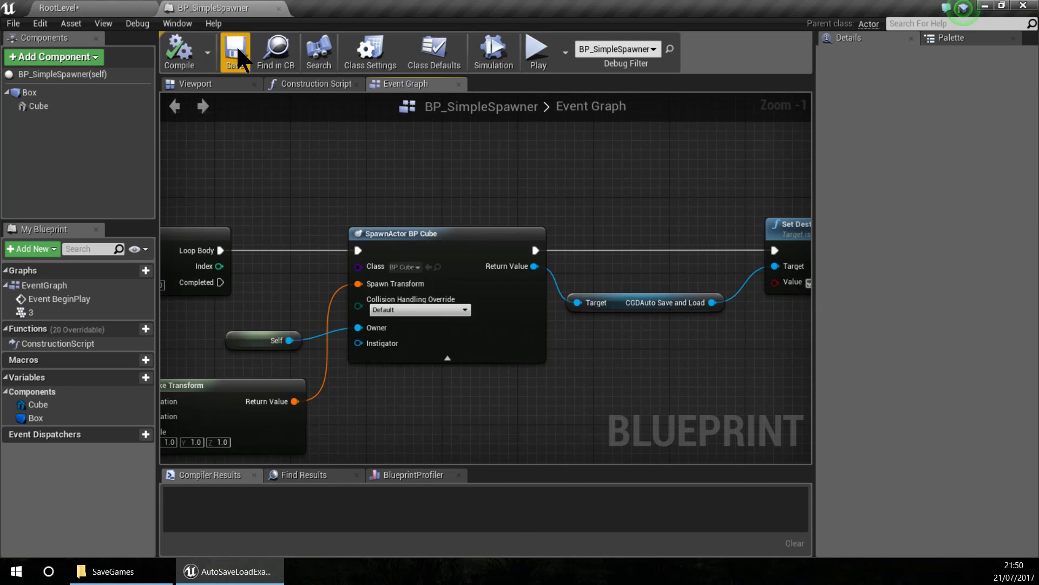
# - Return to RootLevel, play the level briefly to check the spawned cubes, and look at the SaveGames folder window
pyautogui.click(81, 8)
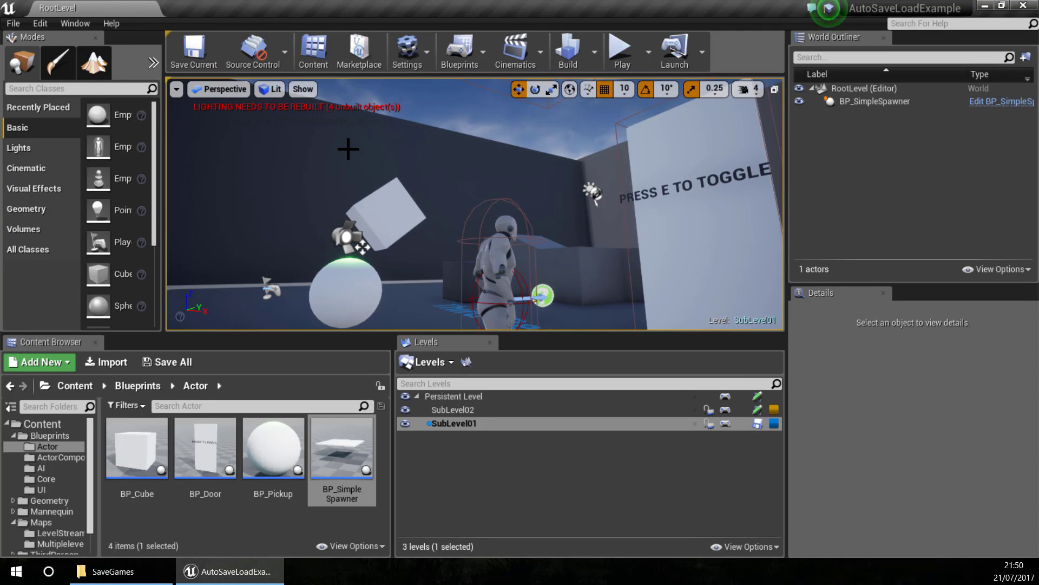
pyautogui.click(639, 61)
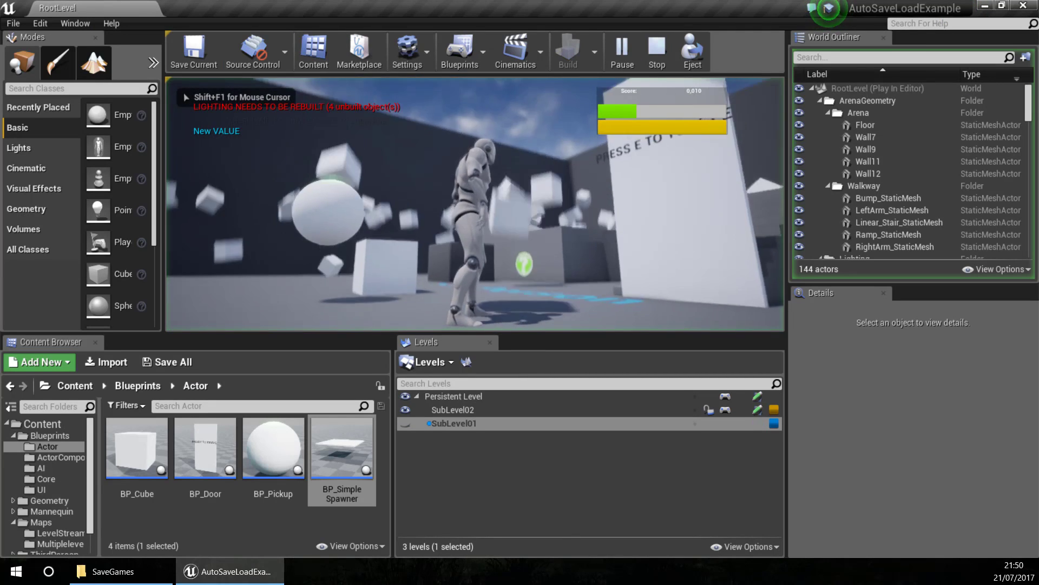
pyautogui.press('Escape')
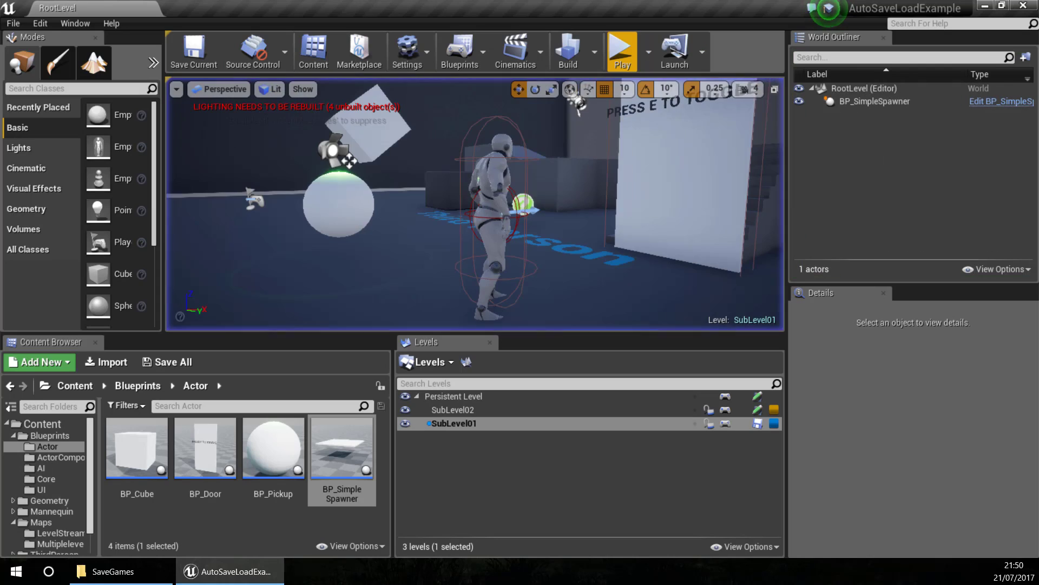
pyautogui.click(114, 572)
pyautogui.click(230, 571)
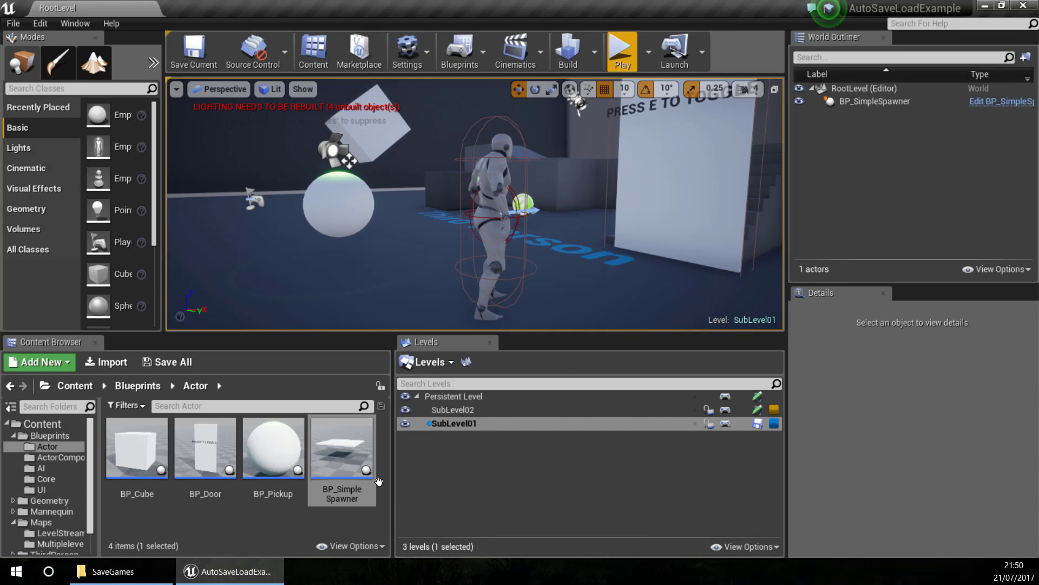
# - Set SubLevel01's streaming method to Always Loaded and play the level to test spawning and loading its cubes
pyautogui.rightClick(464, 427)
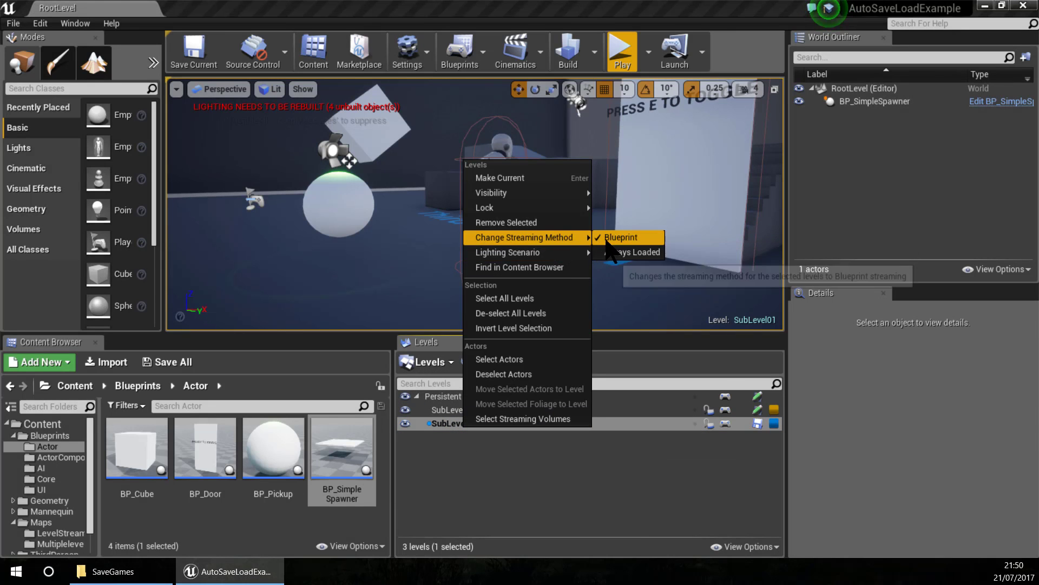
pyautogui.click(623, 238)
pyautogui.click(625, 54)
pyautogui.click(638, 141)
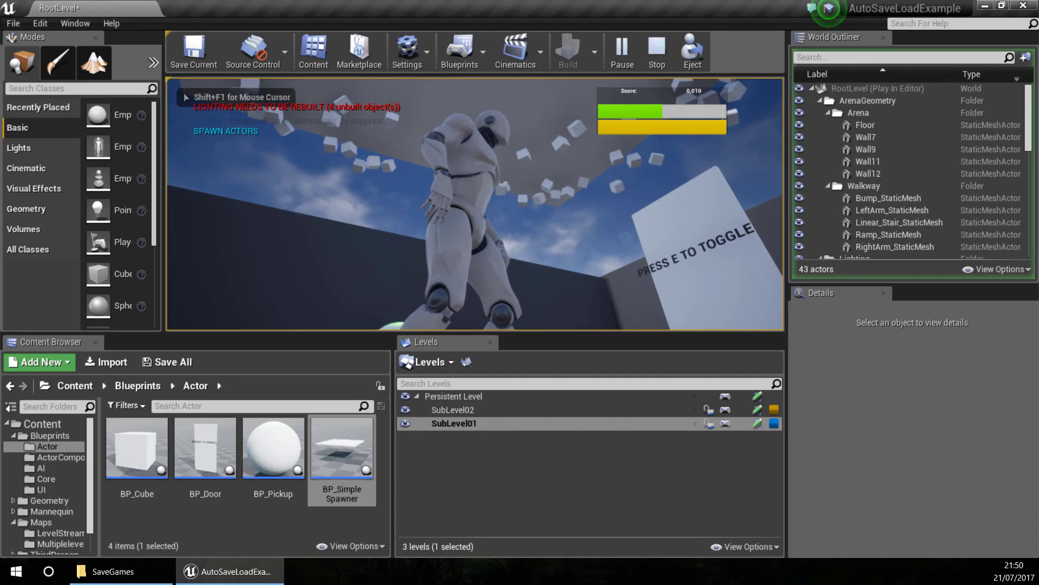
pyautogui.press('Escape')
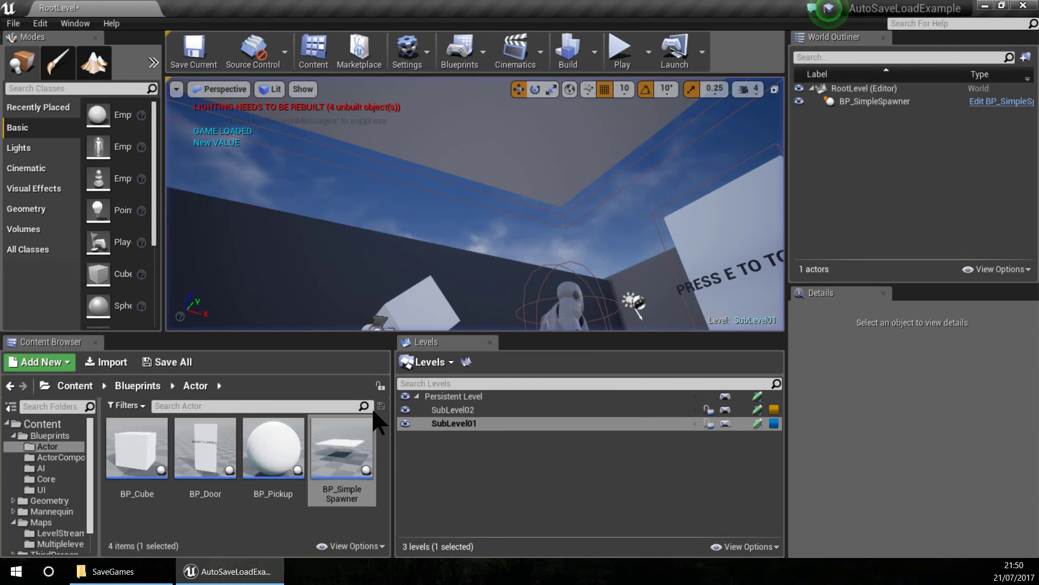
# - Set SubLevel01's streaming method back to Blueprint and start playing the level
pyautogui.rightClick(461, 423)
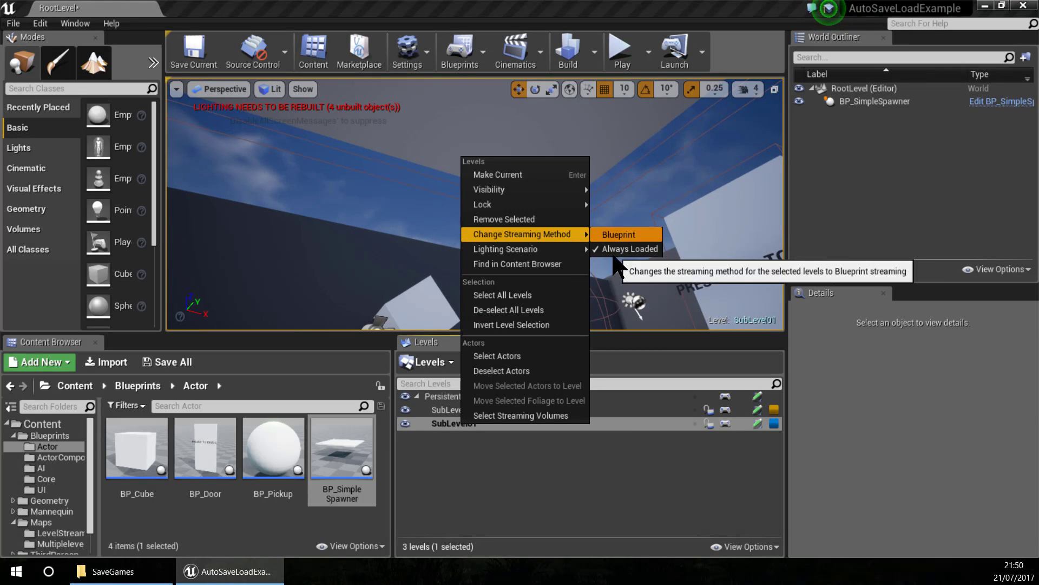
pyautogui.click(617, 235)
pyautogui.click(621, 54)
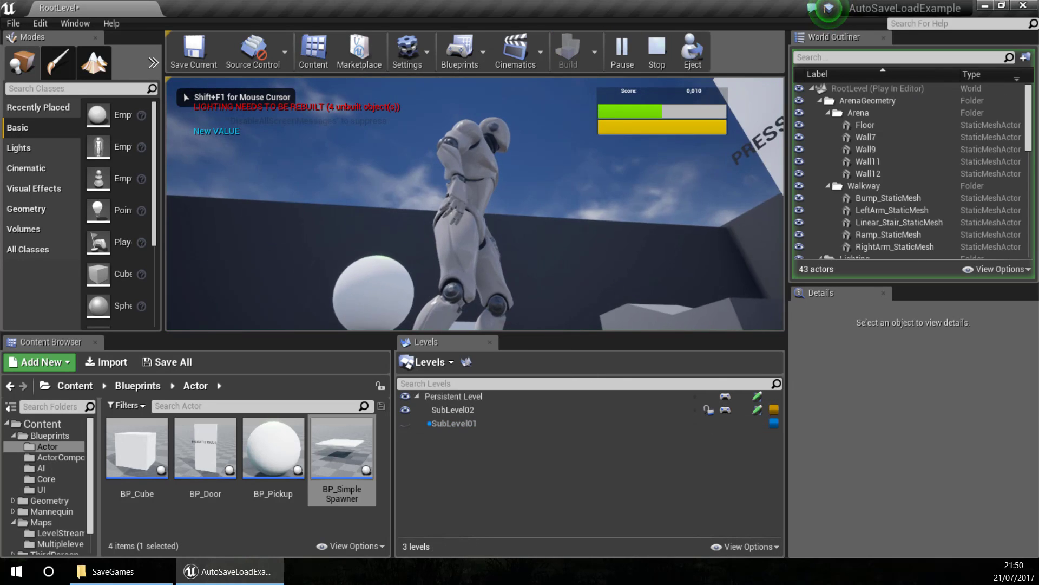
# - Test the saved-game load while running the character around the arena, and stop playing
pyautogui.press('w')
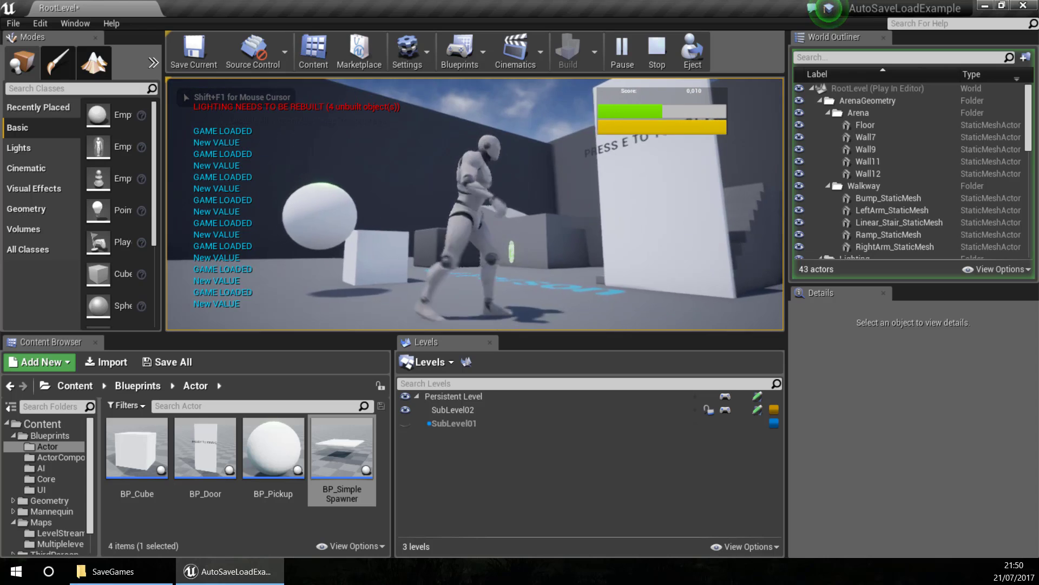
pyautogui.press('d')
pyautogui.press('w')
pyautogui.press('F5')
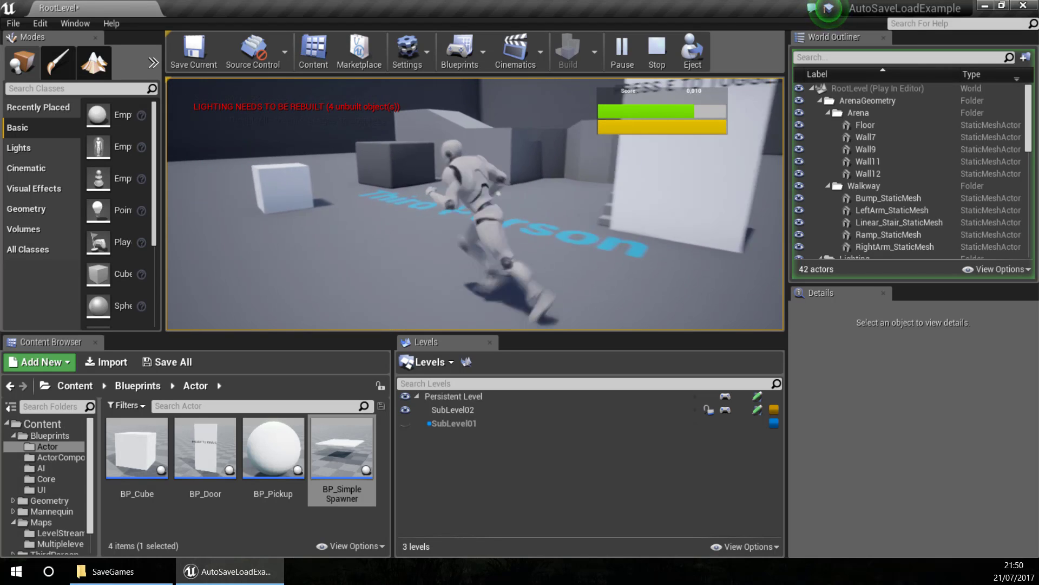
pyautogui.press('w')
pyautogui.press('d')
pyautogui.press('w')
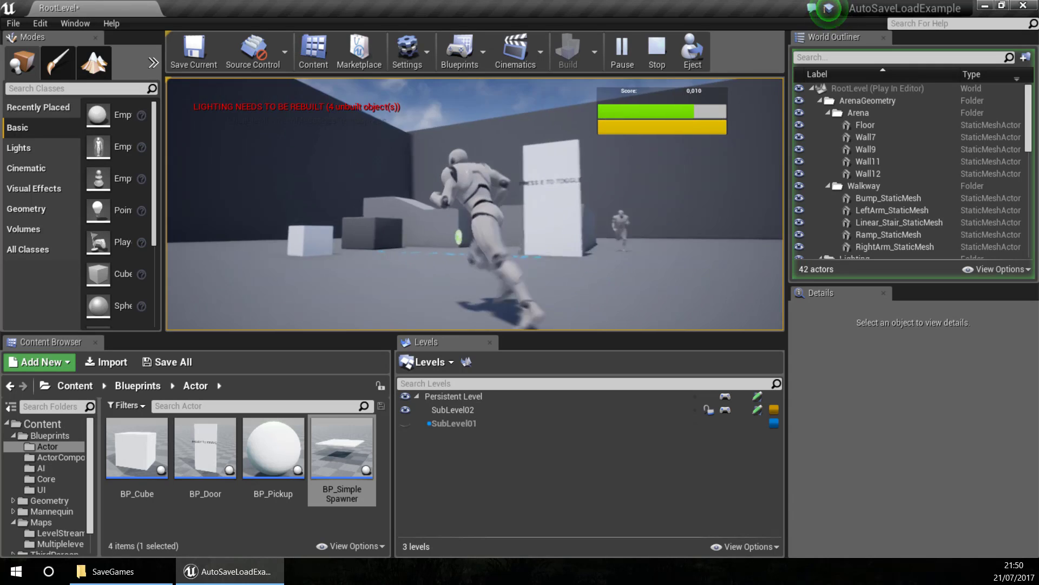
pyautogui.press('w')
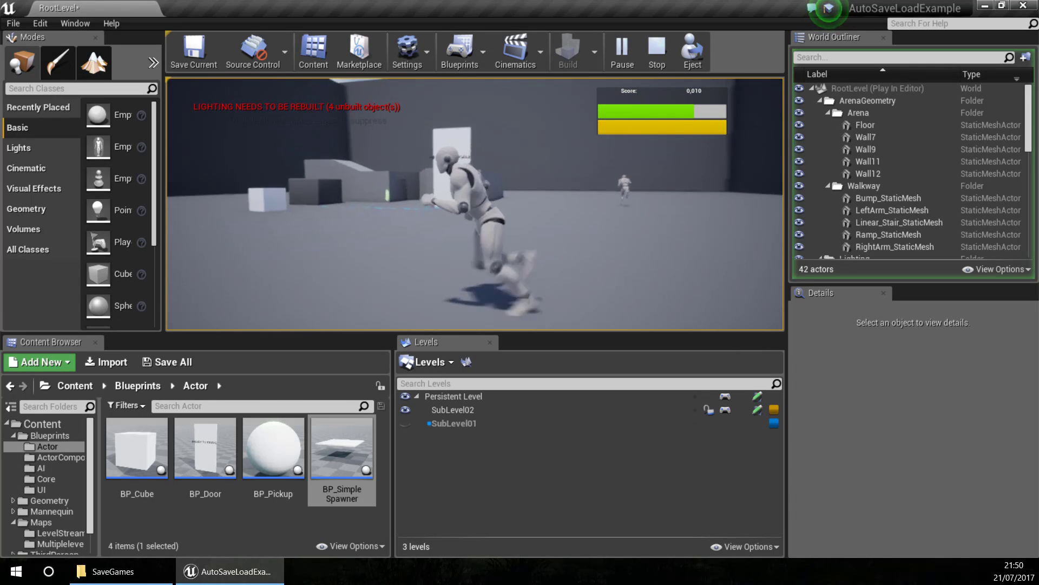
pyautogui.press('Escape')
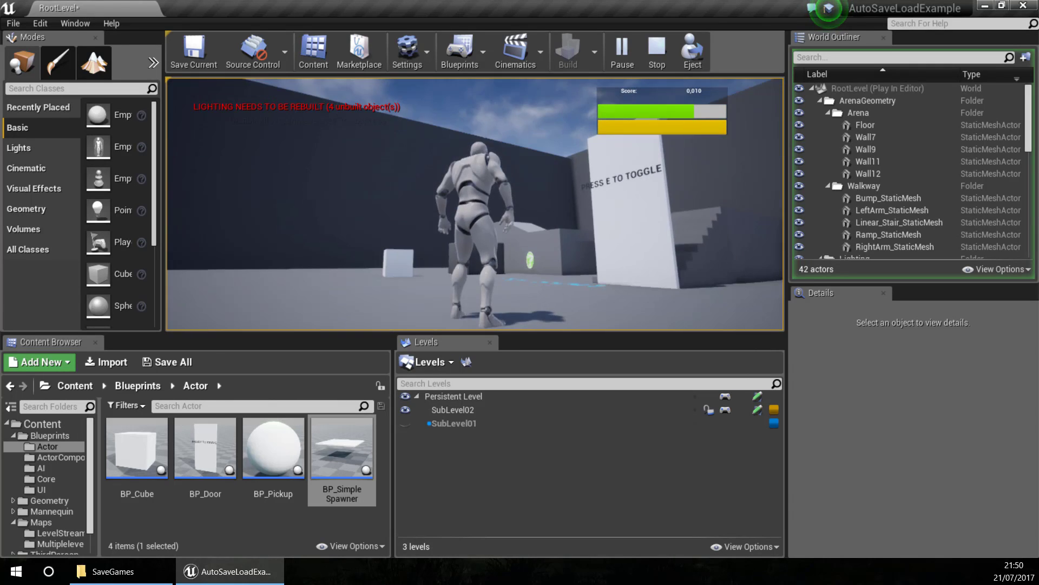
# - Change SubLevel02's streaming method to Blueprint and play the level briefly to test it
pyautogui.rightClick(453, 410)
pyautogui.moveTo(541, 218)
pyautogui.click(610, 219)
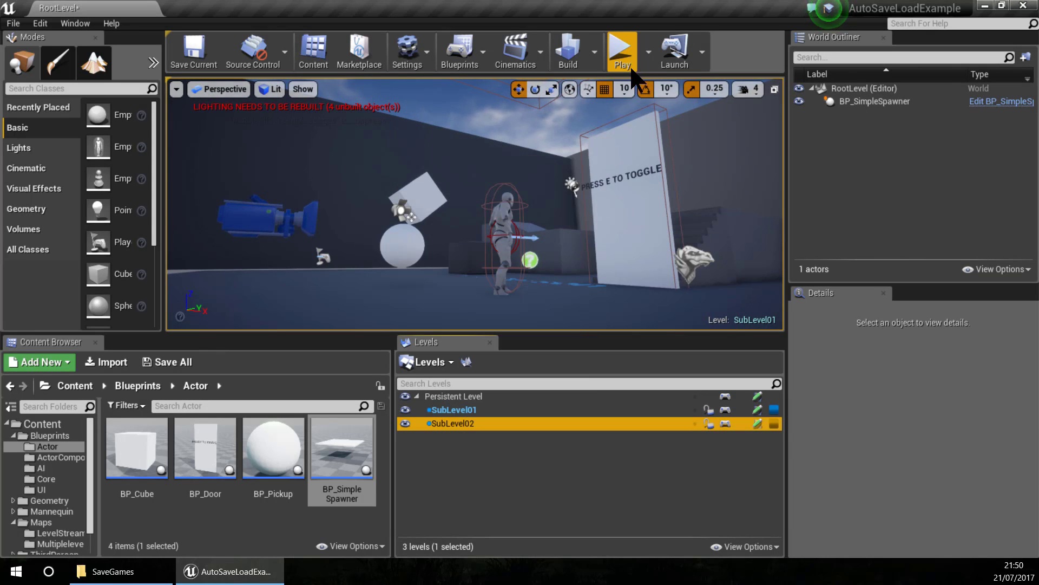
pyautogui.click(627, 63)
pyautogui.press('Escape')
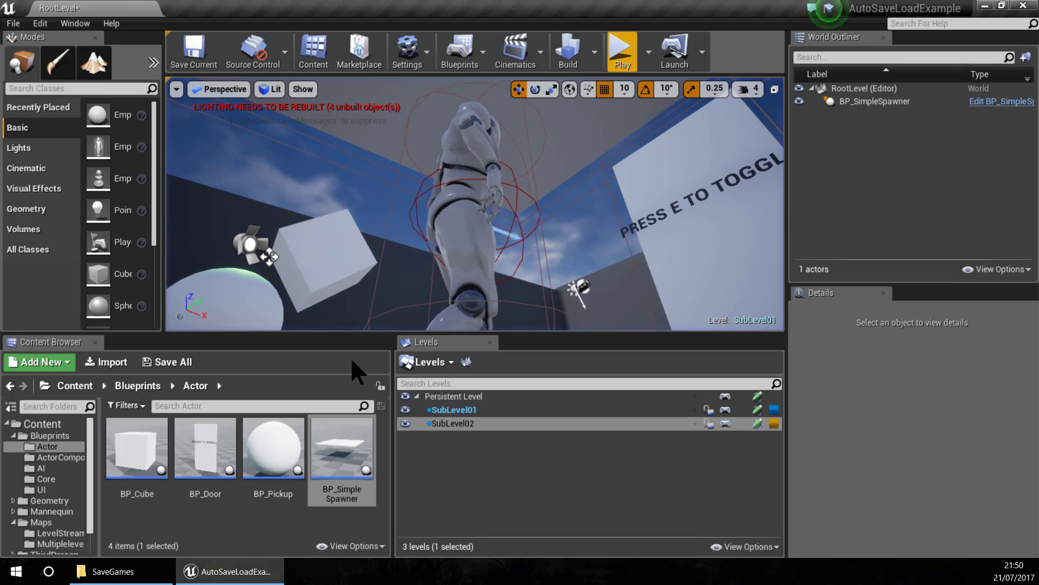
# - Set the streaming method of both SubLevel01 and SubLevel02 to Always Loaded, and play the level briefly to test it
pyautogui.rightClick(482, 423)
pyautogui.keyDown('ctrl'); pyautogui.click(463, 425); pyautogui.keyUp('ctrl')
pyautogui.keyDown('ctrl'); pyautogui.click(460, 412); pyautogui.keyUp('ctrl')
pyautogui.keyDown('ctrl'); pyautogui.click(462, 423); pyautogui.keyUp('ctrl')
pyautogui.rightClick(462, 421)
pyautogui.moveTo(523, 277)
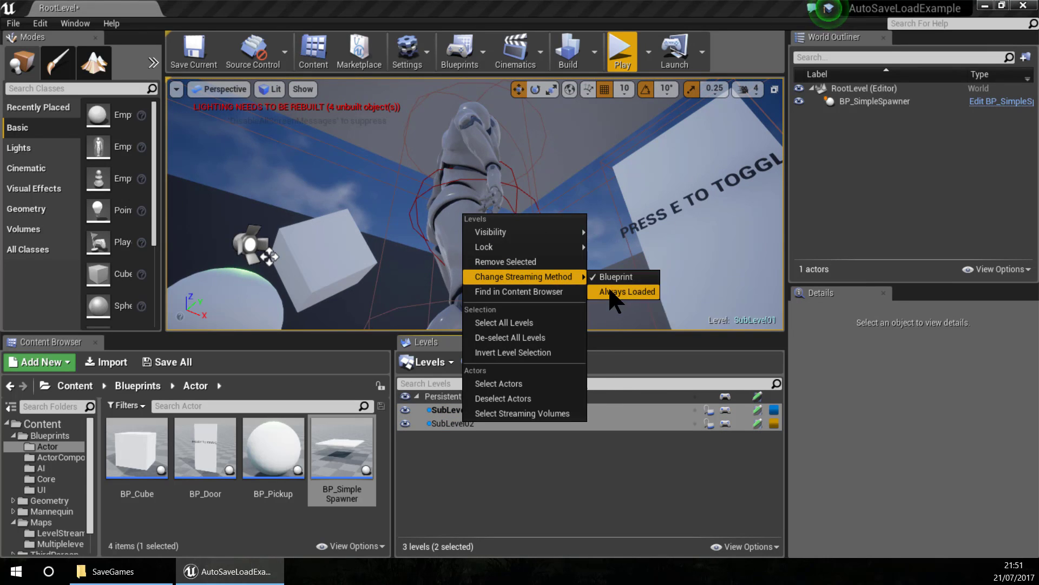
pyautogui.click(623, 292)
pyautogui.click(621, 54)
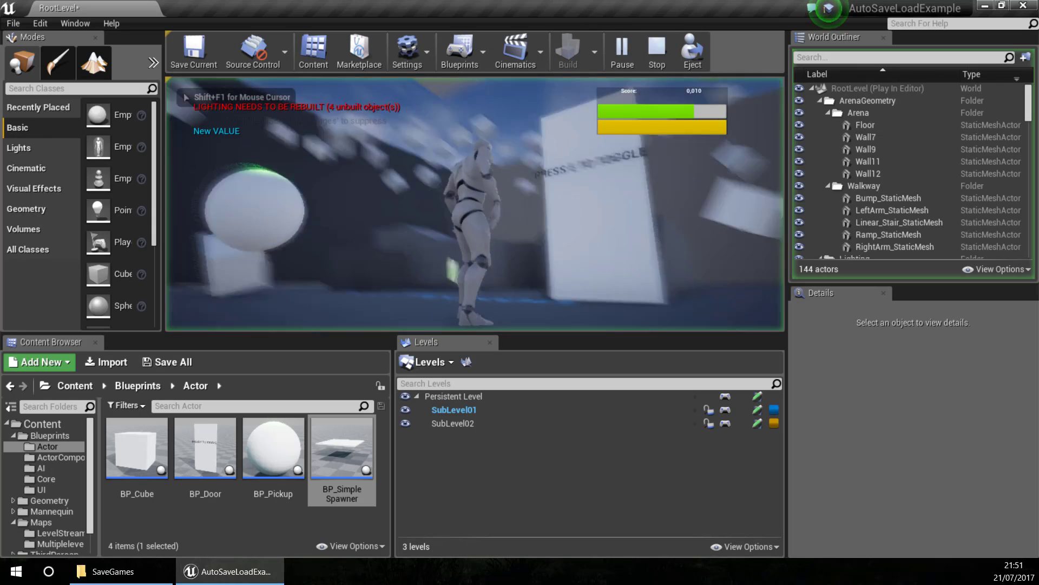
pyautogui.press('Escape')
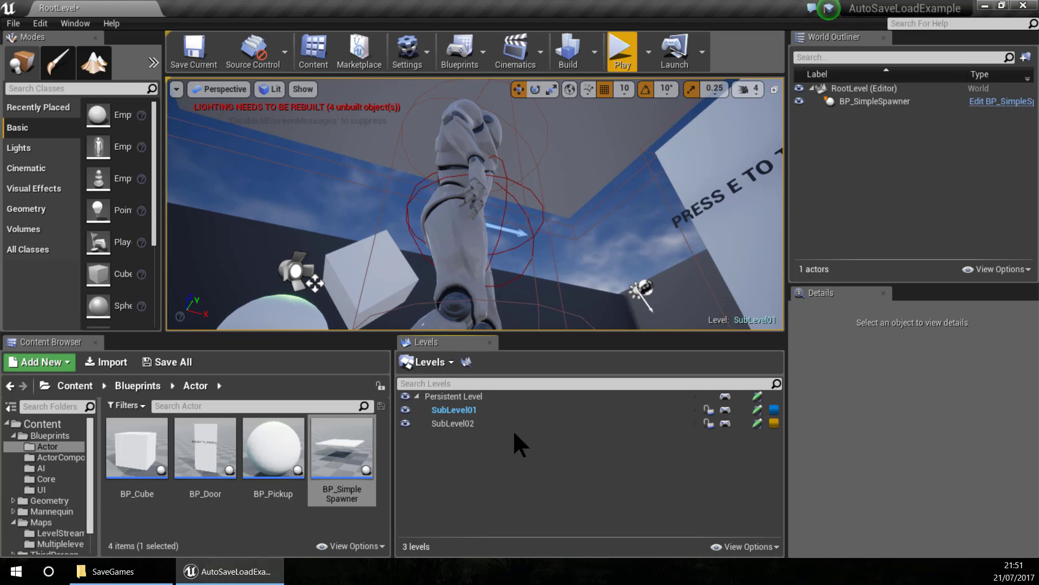
# - Make the Persistent Level the current level and browse to the Maps/Multiplelevels folder
pyautogui.doubleClick(474, 400)
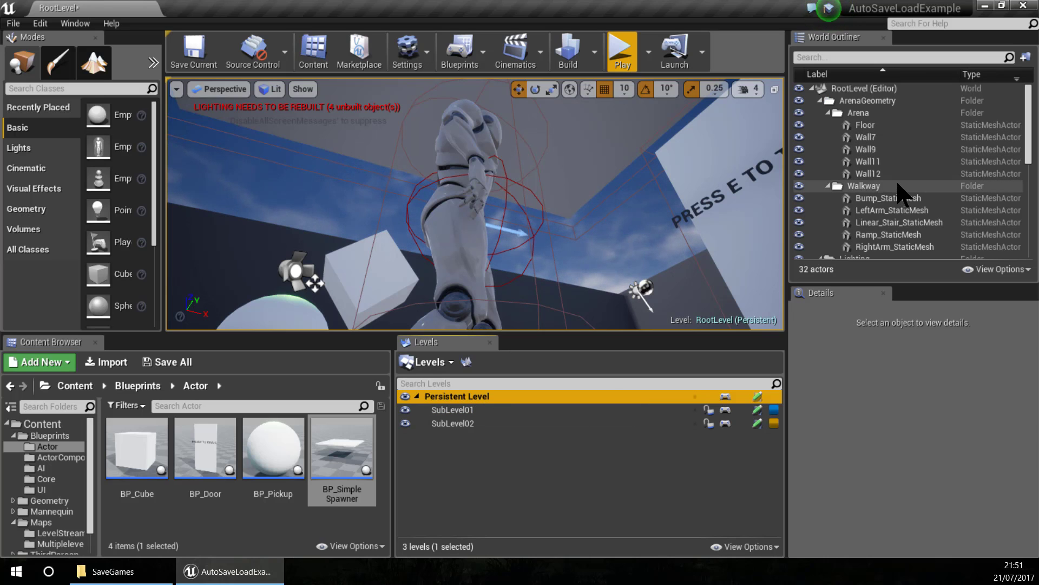
pyautogui.scroll(-2, 58, 514)
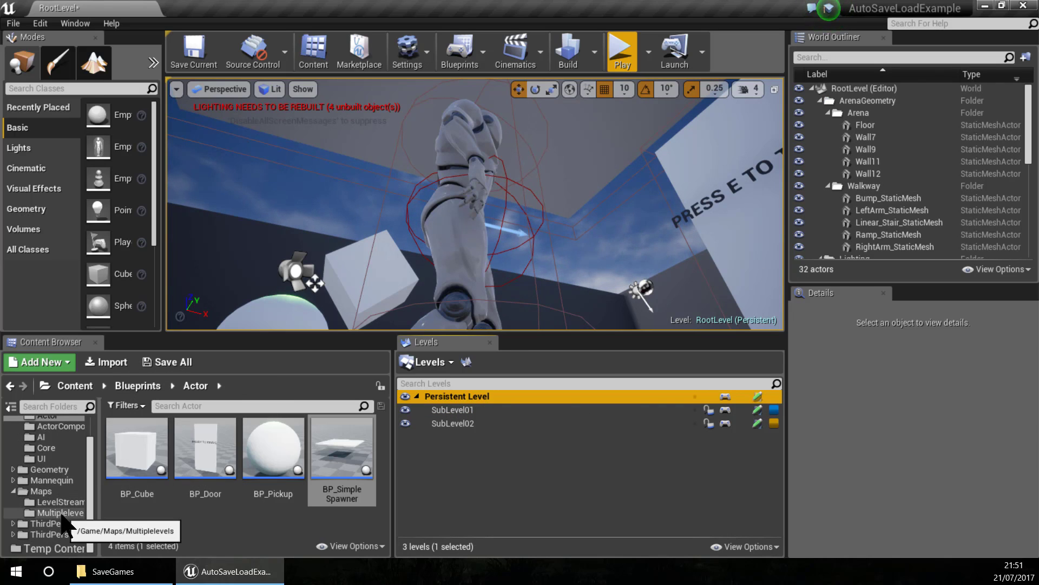
pyautogui.click(60, 513)
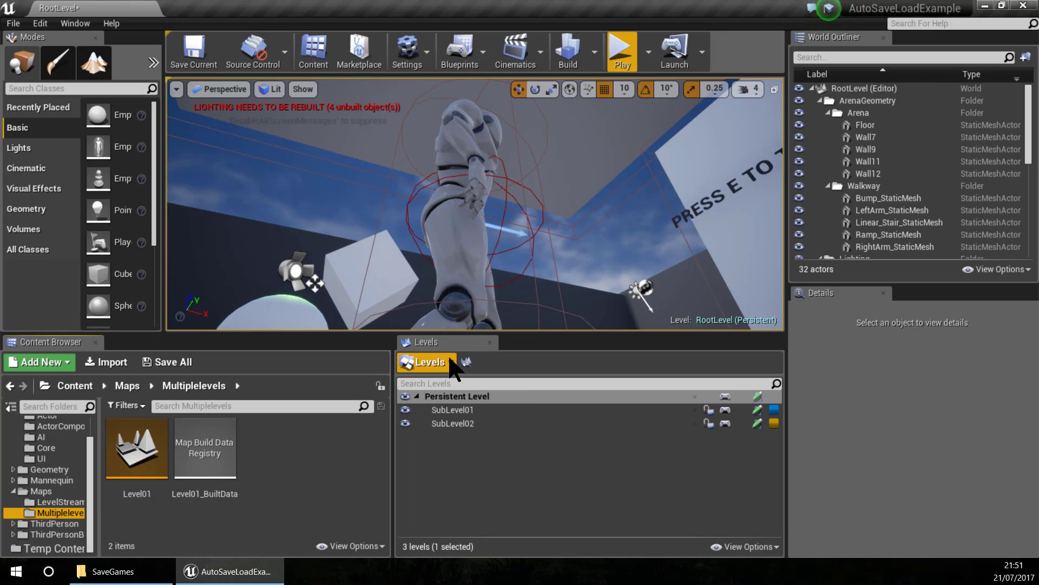
# - Dock Levels together with the Content Browser, and duplicate the Level01 map as Level02 and Level03
pyautogui.moveTo(469, 346); pyautogui.dragTo(144, 340)
pyautogui.click(48, 342)
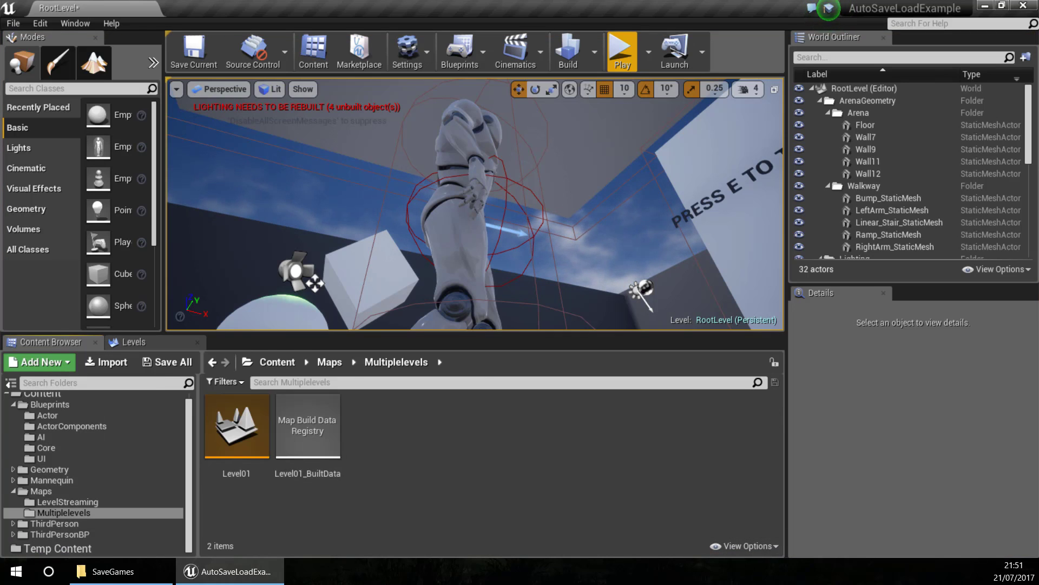
pyautogui.hotkey('ctrl', 'w')
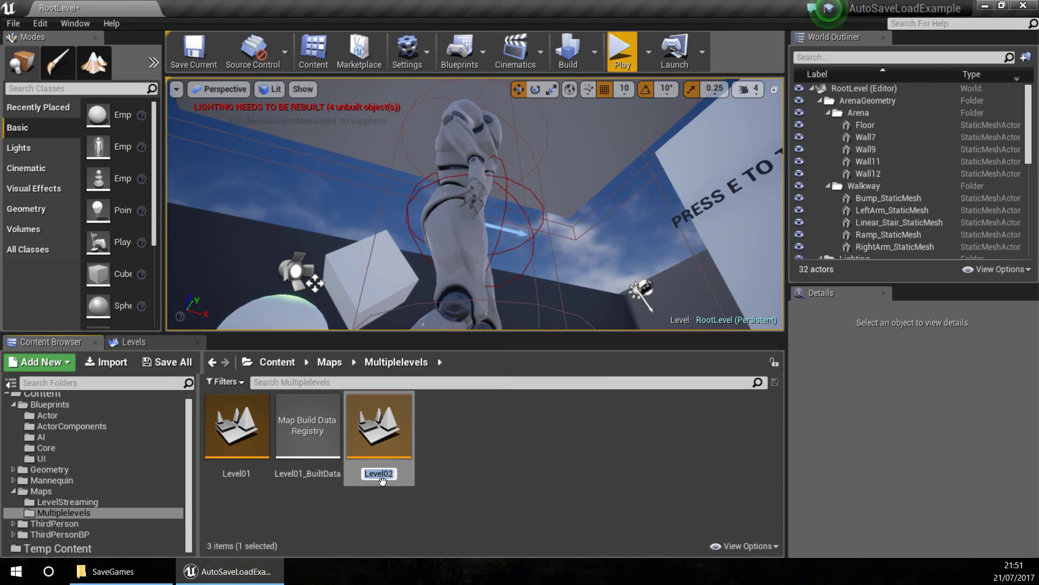
pyautogui.press('Return')
pyautogui.hotkey('ctrl', 'w')
pyautogui.click(411, 505)
# - Open Level02 and Level03 in turn, saving all the modified content before each level loads
pyautogui.doubleClick(378, 428)
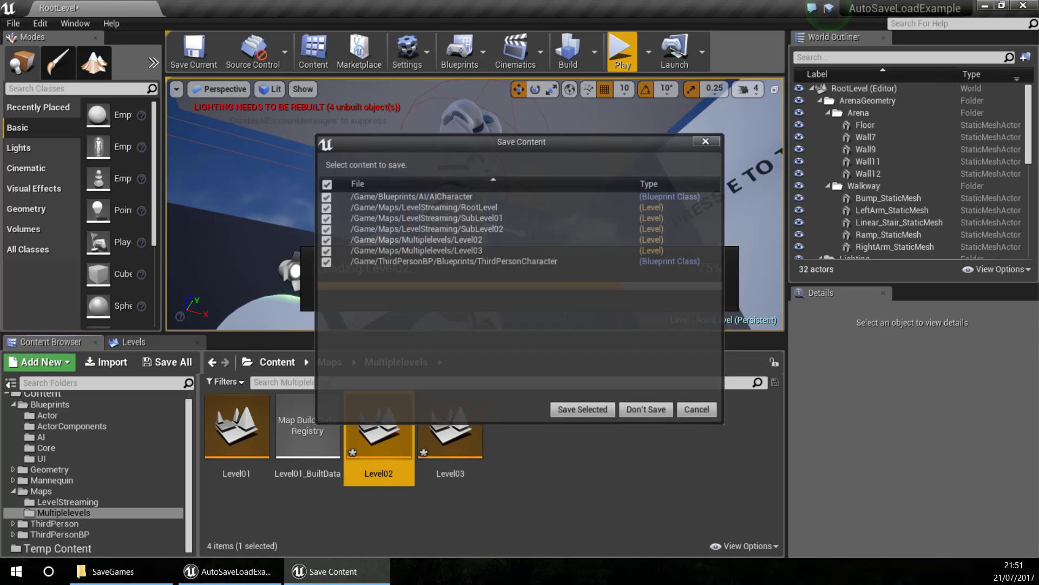
pyautogui.click(596, 410)
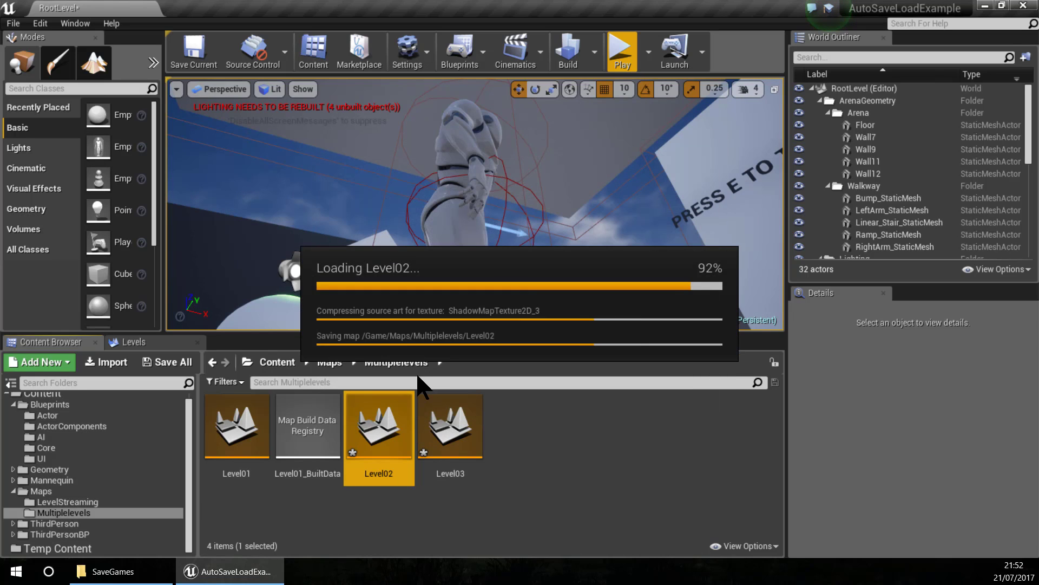
pyautogui.click(657, 327)
pyautogui.hotkey('ctrl', 's')
pyautogui.doubleClick(449, 436)
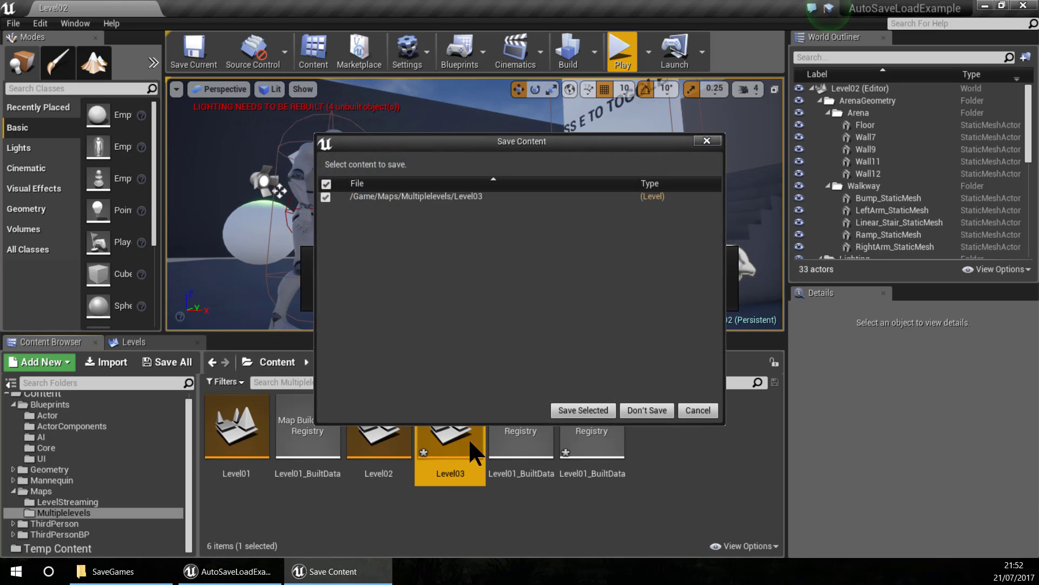
pyautogui.click(587, 409)
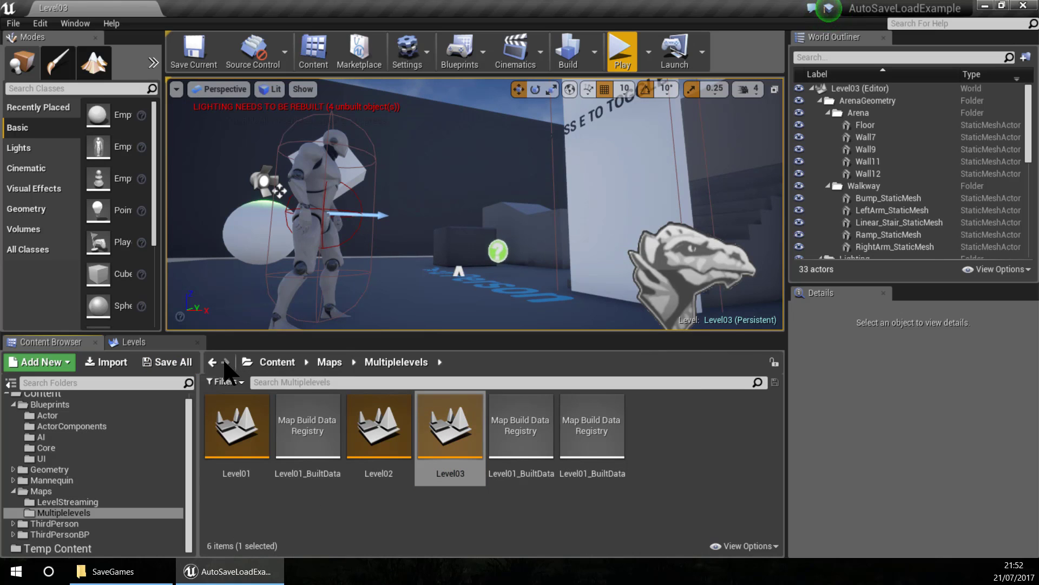
# - Open Level01, Level02 and Level03 in turn to check their contents, and return to Level01
pyautogui.doubleClick(236, 430)
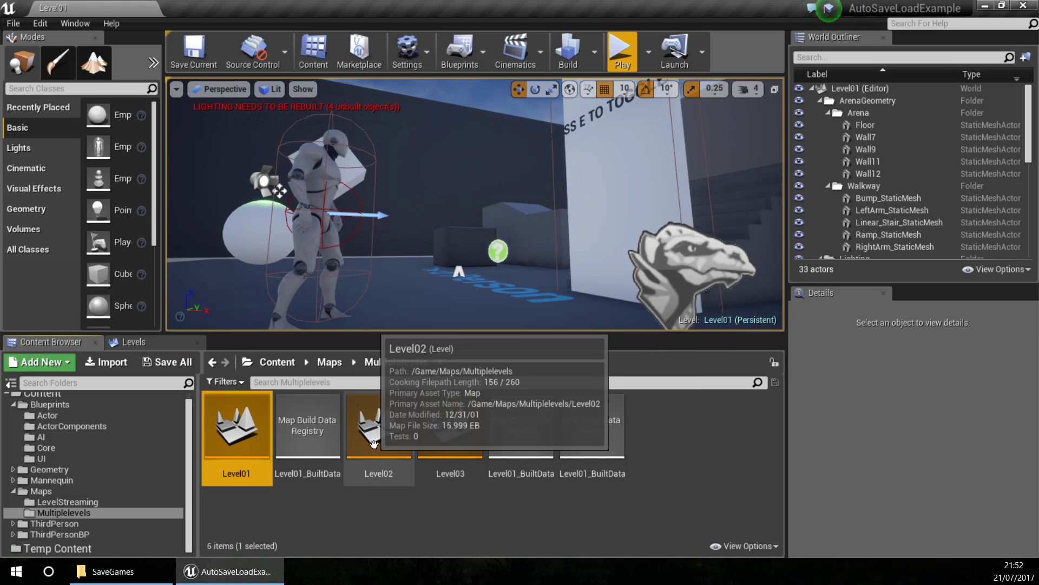
pyautogui.doubleClick(379, 428)
pyautogui.doubleClick(450, 427)
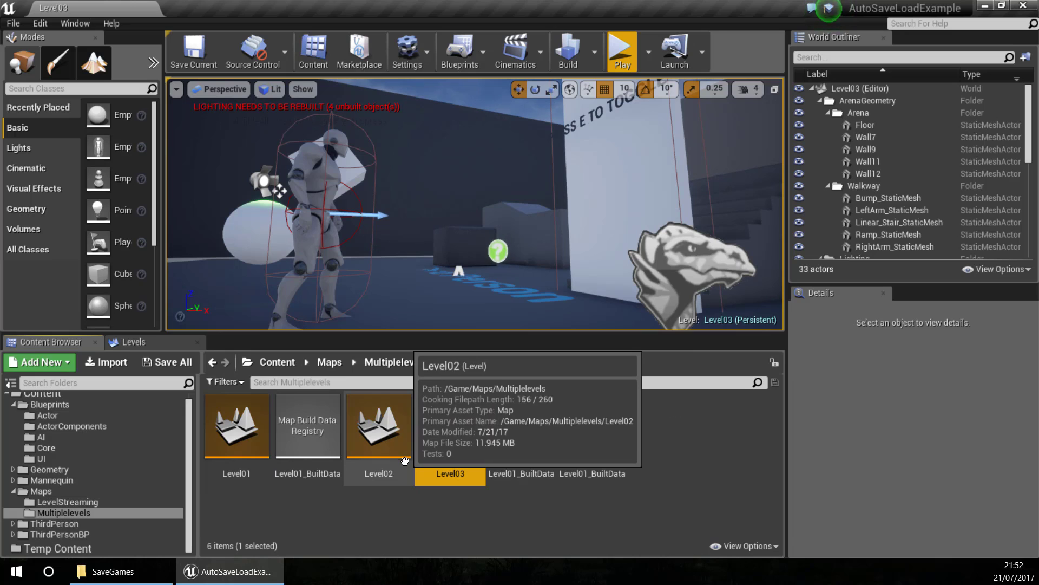
pyautogui.click(239, 446)
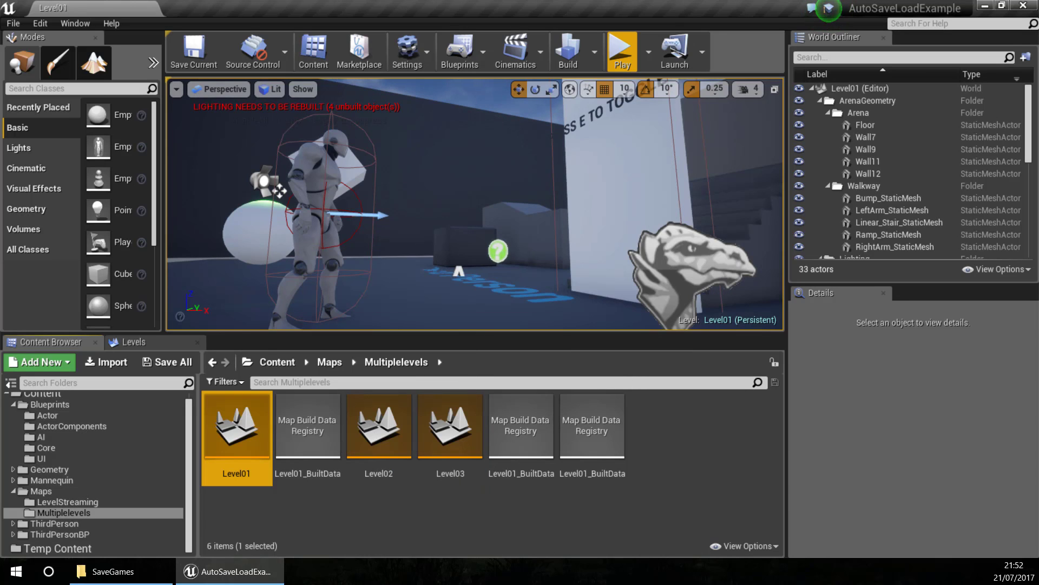
# - Duplicate Level01's door to either side, at Y about 150 cm and 660 cm, and save the level
pyautogui.moveTo(371, 296); pyautogui.dragTo(476, 309, button='right')
pyautogui.click(234, 448)
pyautogui.doubleClick(235, 448)
pyautogui.moveTo(393, 236)
pyautogui.mouseDown(button='right')
pyautogui.moveTo(487, 239)
pyautogui.moveTo(504, 254)
pyautogui.moveTo(394, 237)
pyautogui.mouseUp(button='right')
pyautogui.click(433, 239)
pyautogui.keyDown('alt'); pyautogui.keyDown('shift'); pyautogui.moveTo(489, 233); pyautogui.dragTo(579, 223); pyautogui.keyUp('shift'); pyautogui.keyUp('alt')
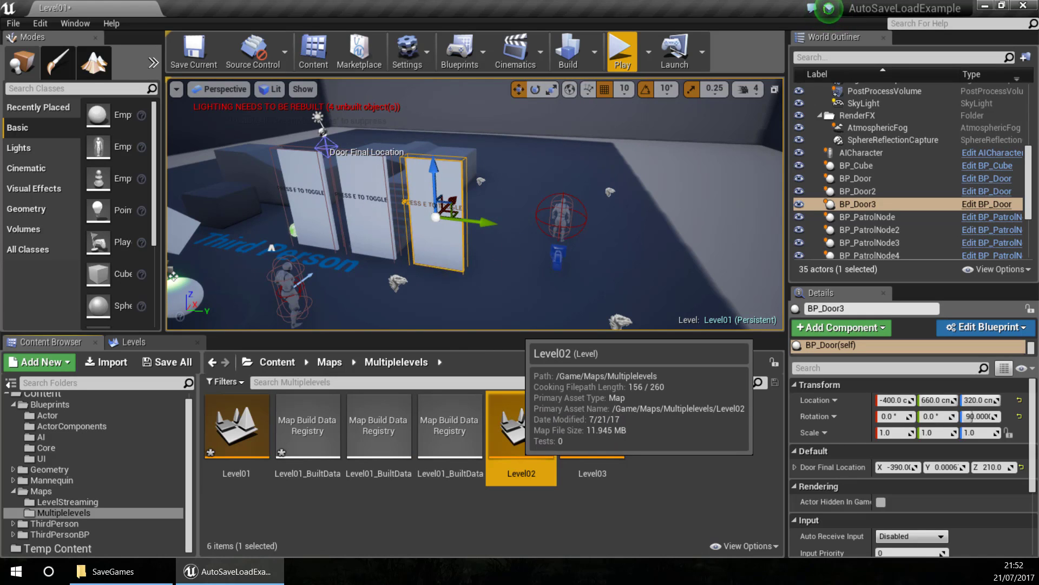
pyautogui.hotkey('ctrl', 's')
# - Open Level02, duplicate its door to either side at Y about 140 cm and 660 cm, and save it when switching to Level03
pyautogui.doubleClick(521, 428)
pyautogui.click(449, 197)
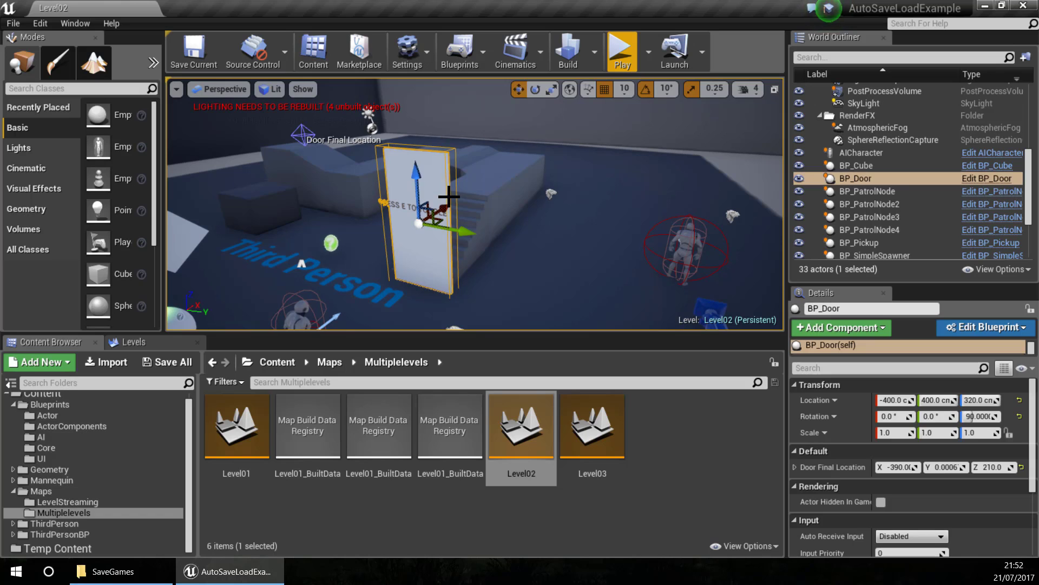
pyautogui.keyDown('alt'); pyautogui.keyDown('shift'); pyautogui.moveTo(468, 234); pyautogui.dragTo(513, 257); pyautogui.keyUp('shift'); pyautogui.keyUp('alt')
pyautogui.doubleClick(593, 428)
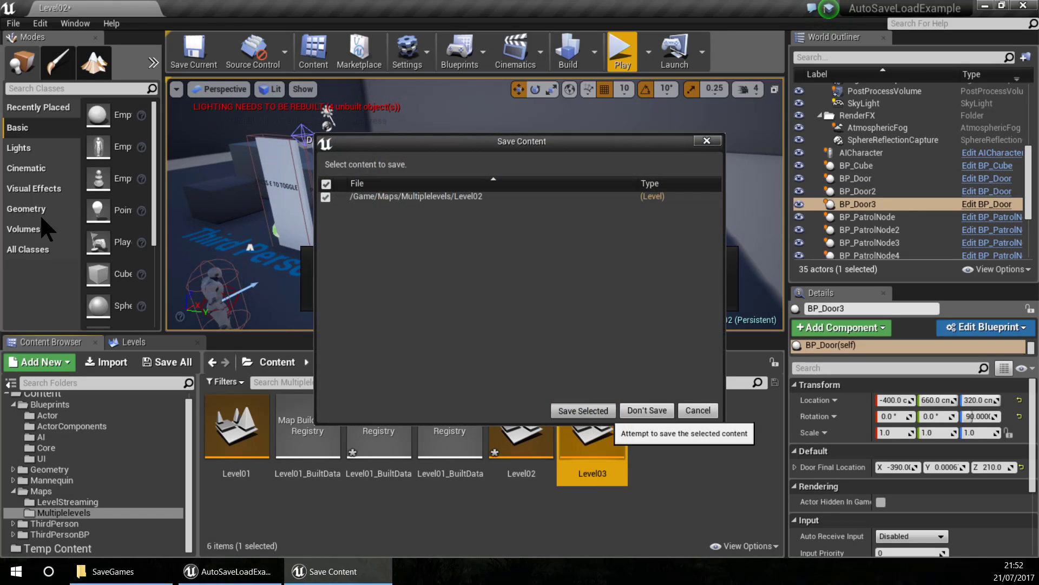
pyautogui.click(595, 411)
# - Duplicate Level03's door to either side, at Y about 150 cm and 650 cm, and save the level
pyautogui.moveTo(487, 233); pyautogui.dragTo(466, 222, button='right')
pyautogui.click(464, 221)
pyautogui.keyDown('alt'); pyautogui.moveTo(498, 238); pyautogui.dragTo(504, 243); pyautogui.keyUp('alt')
pyautogui.click(592, 428)
pyautogui.hotkey('ctrl', 's')
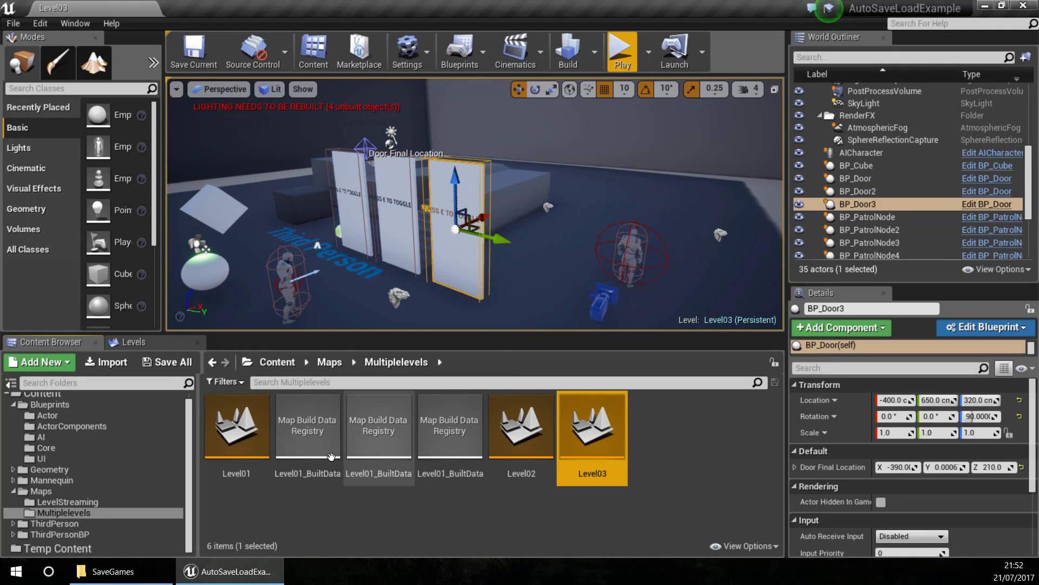
# - Reposition the Door Final Location of all three doors in Level01, raising BP_Door3's to Z about 390, and save the level
pyautogui.doubleClick(265, 417)
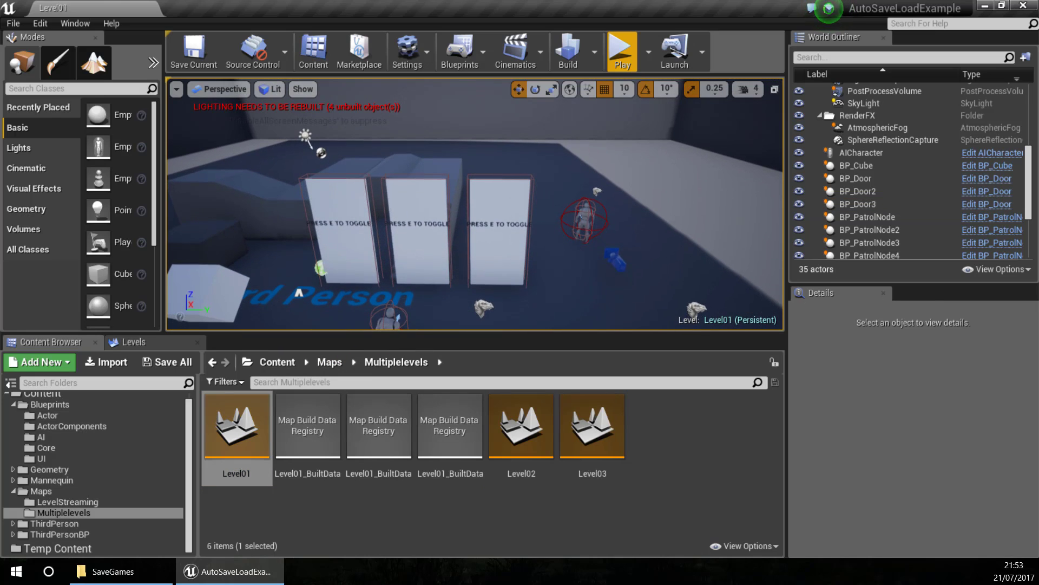
pyautogui.click(194, 180)
pyautogui.moveTo(390, 193); pyautogui.dragTo(378, 189)
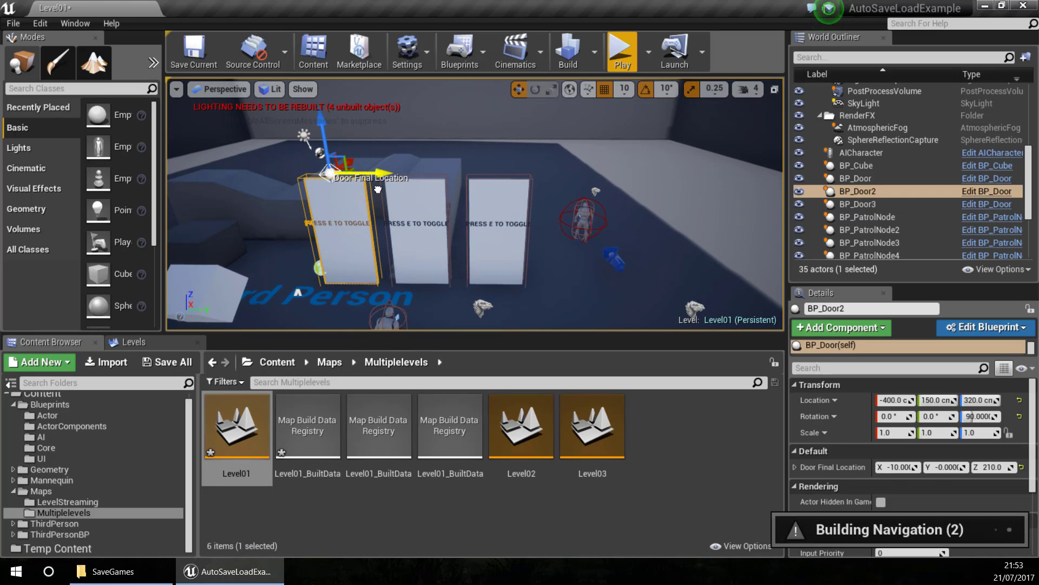
pyautogui.click(420, 204)
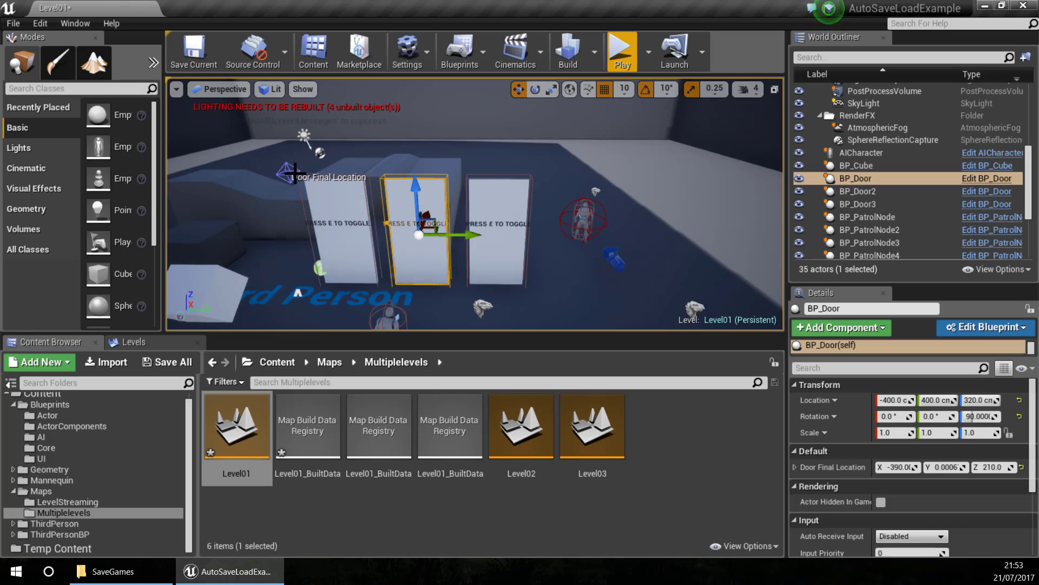
pyautogui.moveTo(337, 138); pyautogui.dragTo(521, 97)
pyautogui.click(490, 202)
pyautogui.click(378, 172)
pyautogui.click(529, 204)
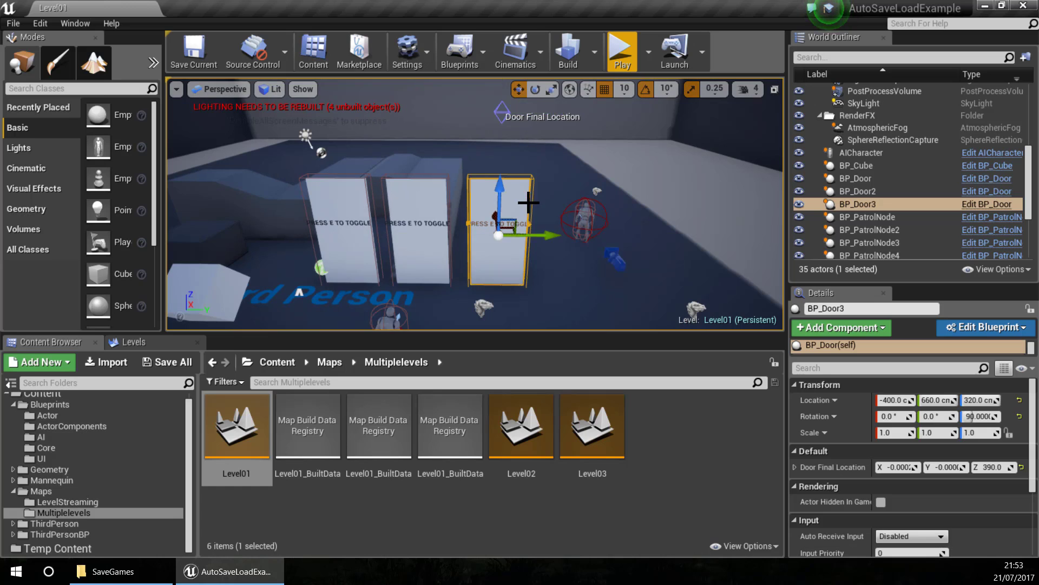
# - Reposition the Door Final Location of all three doors in Level02, moving BP_Door3's to X about -10 and Z 410, and save the level
pyautogui.doubleClick(518, 433)
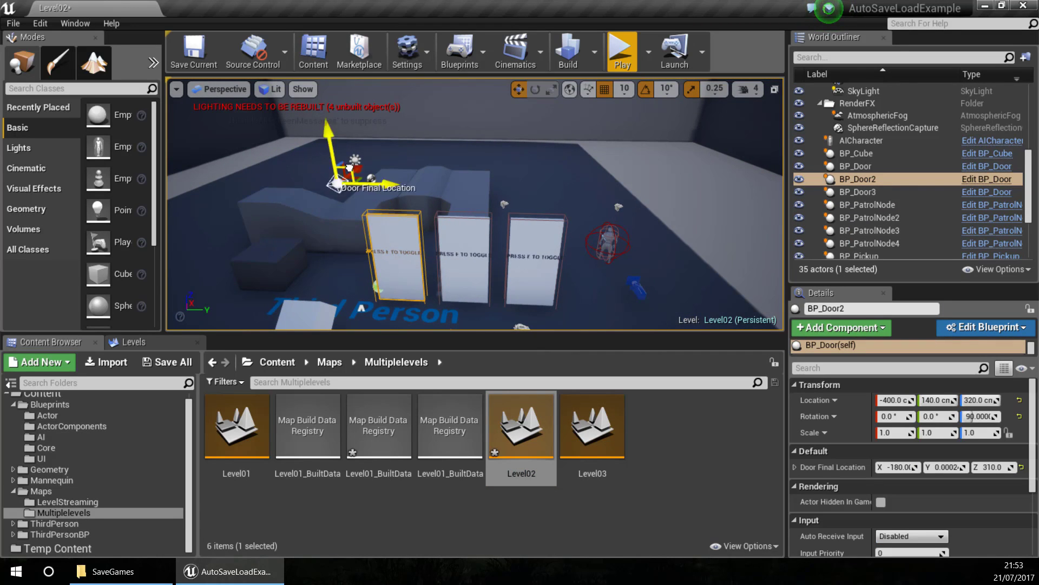
pyautogui.click(466, 233)
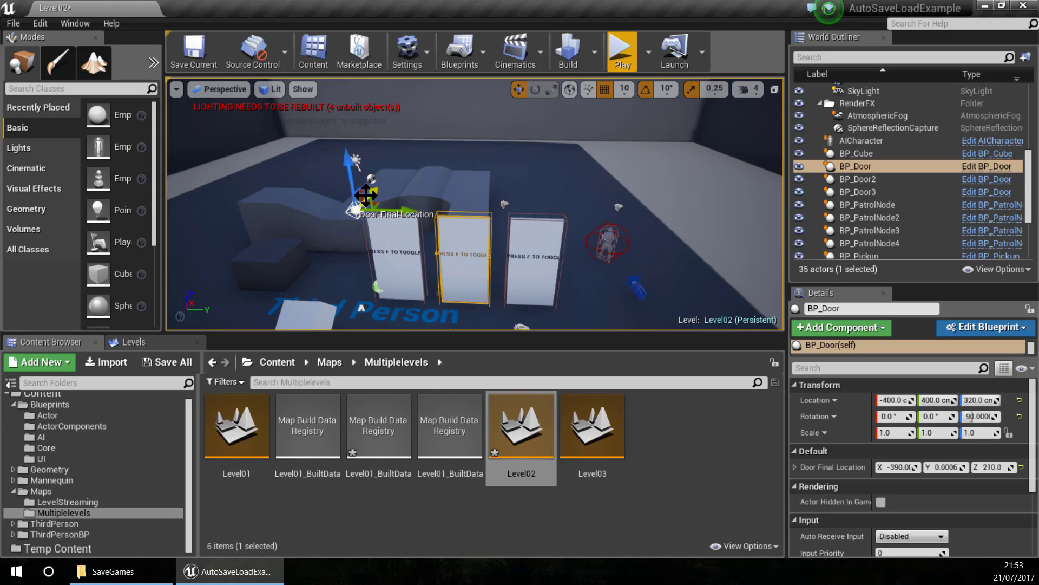
pyautogui.moveTo(427, 166); pyautogui.dragTo(558, 142)
pyautogui.click(533, 246)
pyautogui.hotkey('ctrl', 's')
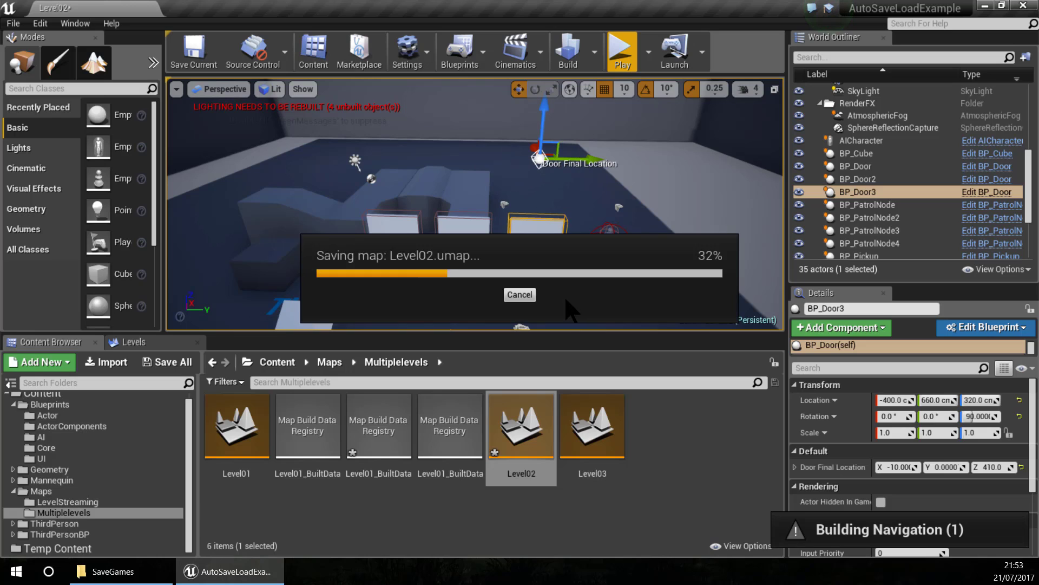
# - Reposition the Door Final Location of all three doors in Level03, moving BP_Door3's to X about 30 and Z 400, and save the level
pyautogui.doubleClick(573, 433)
pyautogui.click(300, 202)
pyautogui.moveTo(301, 202); pyautogui.dragTo(271, 168, button='right')
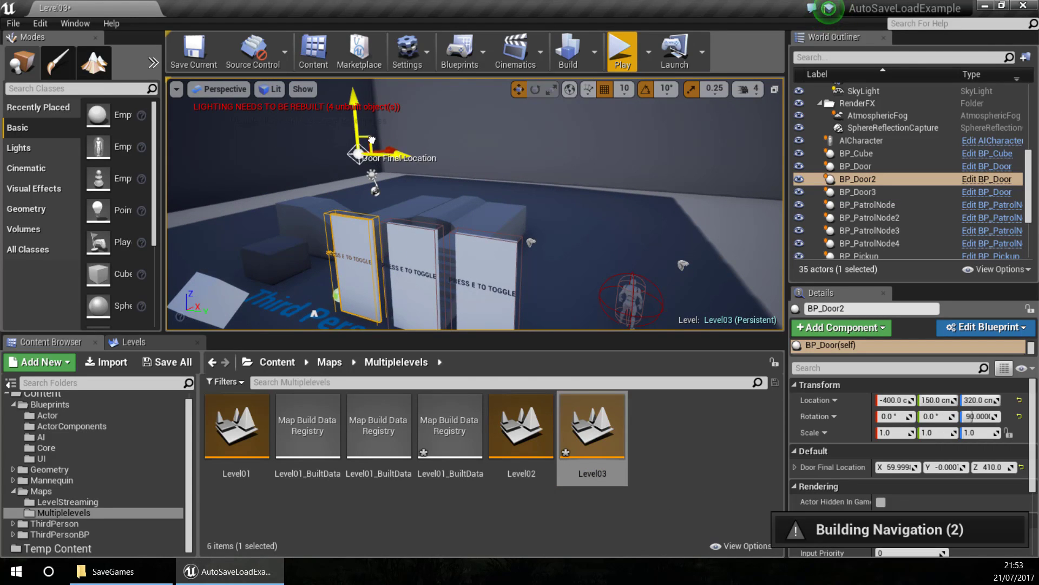
pyautogui.click(414, 254)
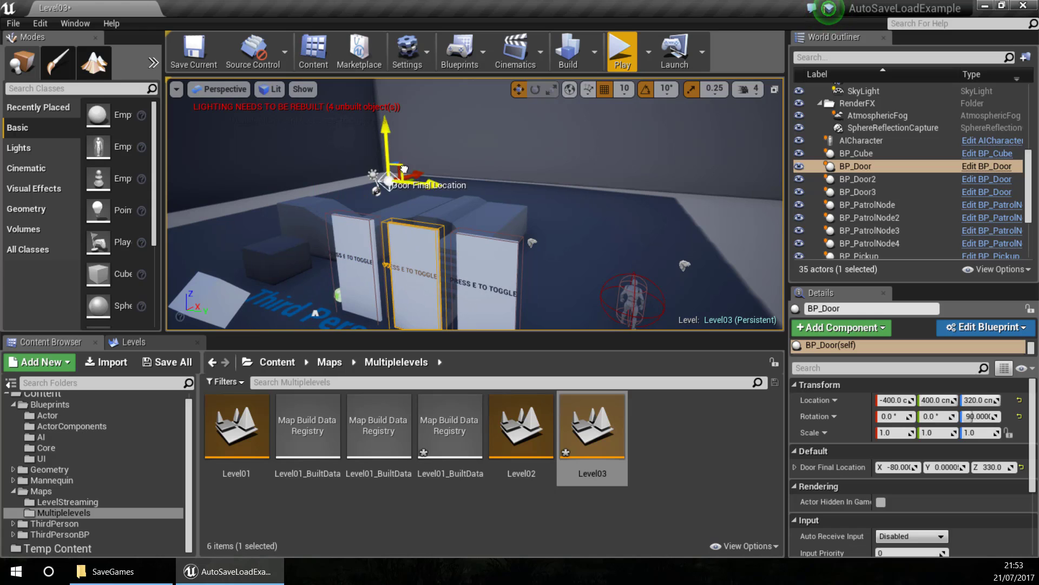
pyautogui.click(487, 266)
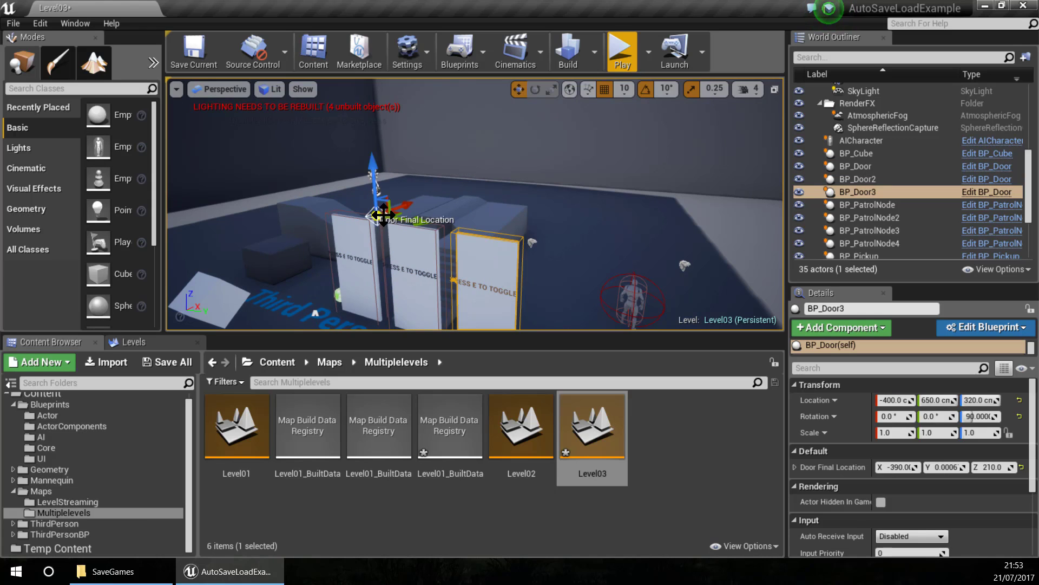
pyautogui.moveTo(496, 151); pyautogui.dragTo(514, 145)
pyautogui.click(485, 255)
pyautogui.moveTo(485, 255); pyautogui.dragTo(514, 280, button='right')
pyautogui.click(578, 422)
pyautogui.hotkey('ctrl', 's')
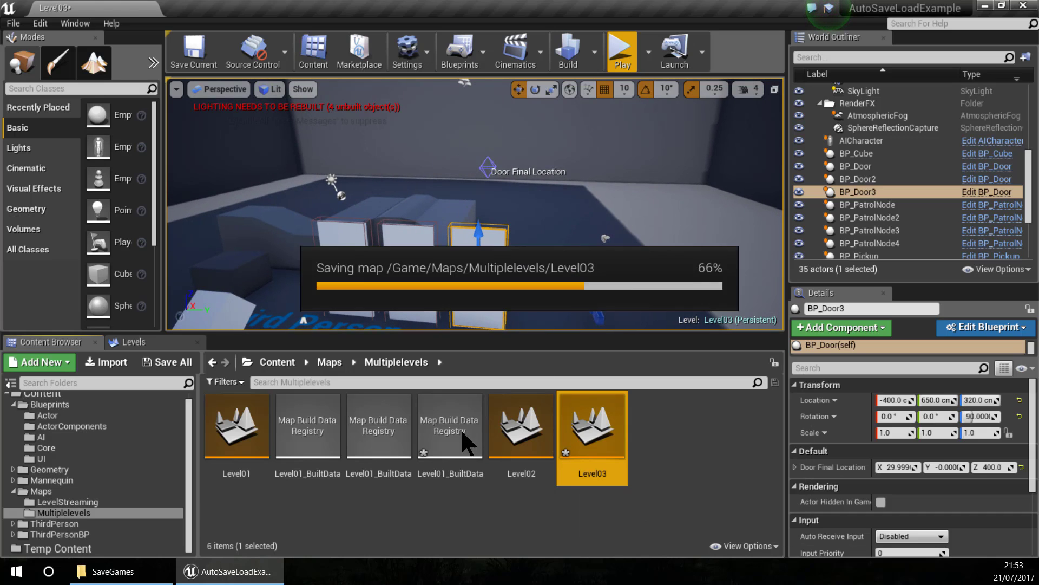
# - Reopen Level01 and open its Level Blueprint
pyautogui.click(464, 439)
pyautogui.click(528, 468)
pyautogui.doubleClick(238, 430)
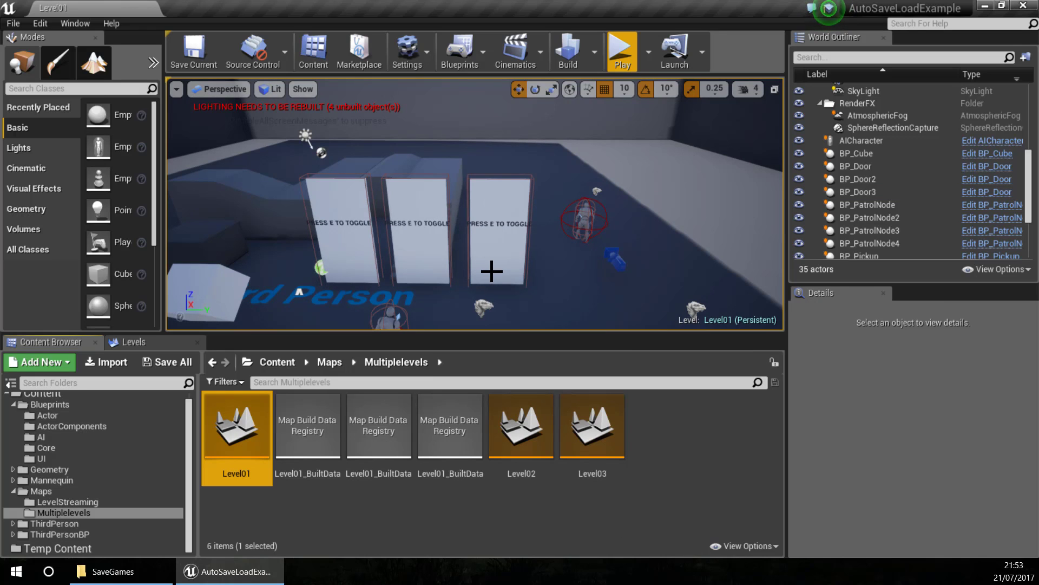
pyautogui.click(460, 51)
pyautogui.click(503, 168)
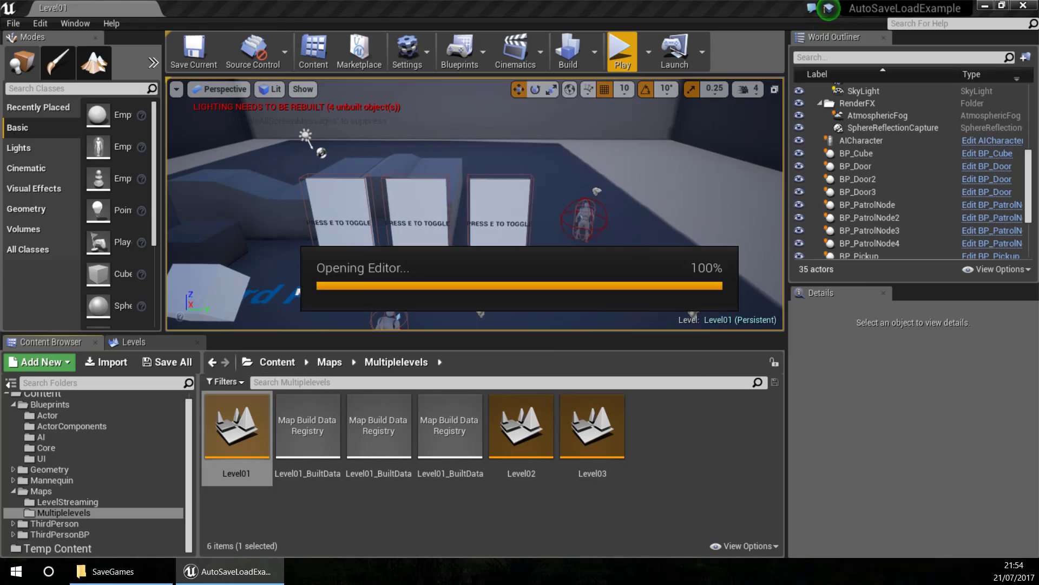
# - Add an N key event to Level01's event graph
pyautogui.rightClick(420, 249)
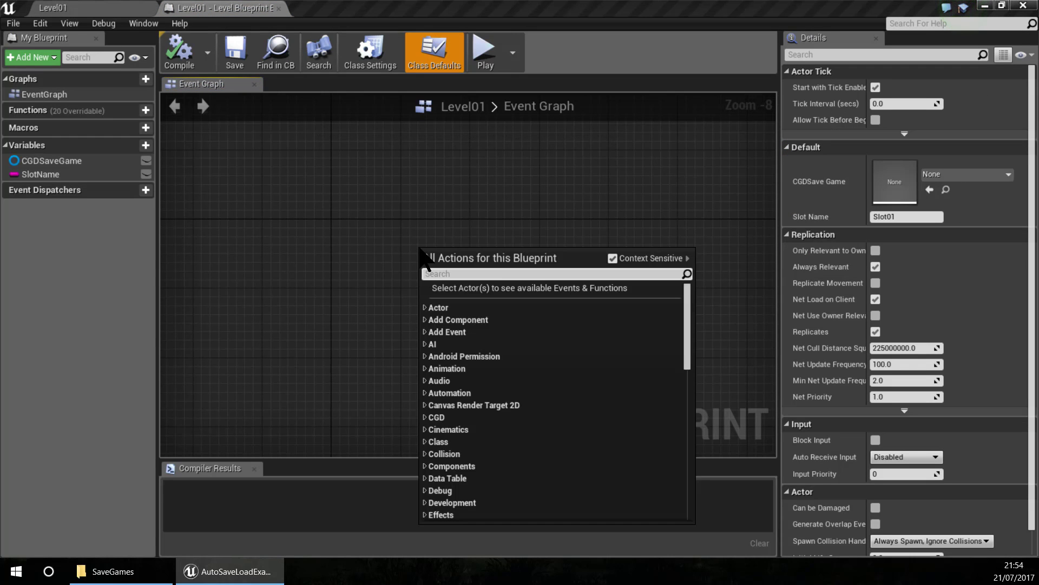
pyautogui.write('n')
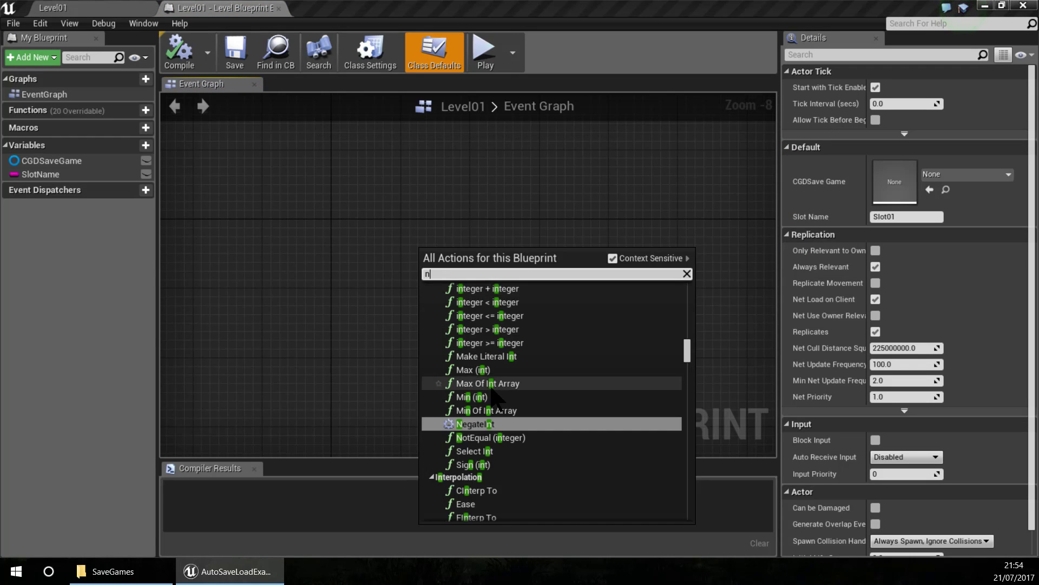
pyautogui.write(' key')
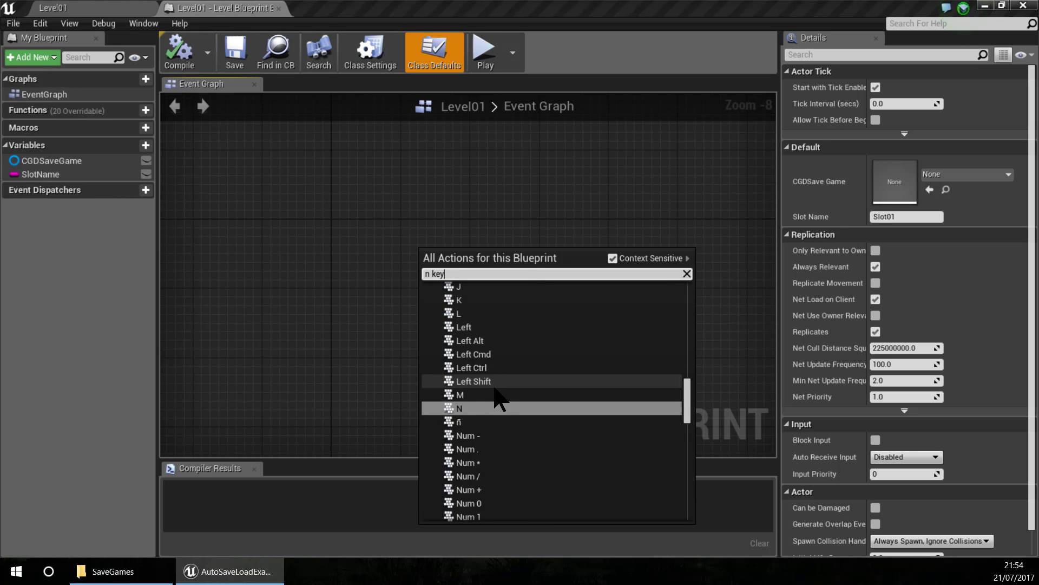
pyautogui.click(496, 408)
pyautogui.scroll(9, 456, 242)
pyautogui.scroll(-1, 445, 276)
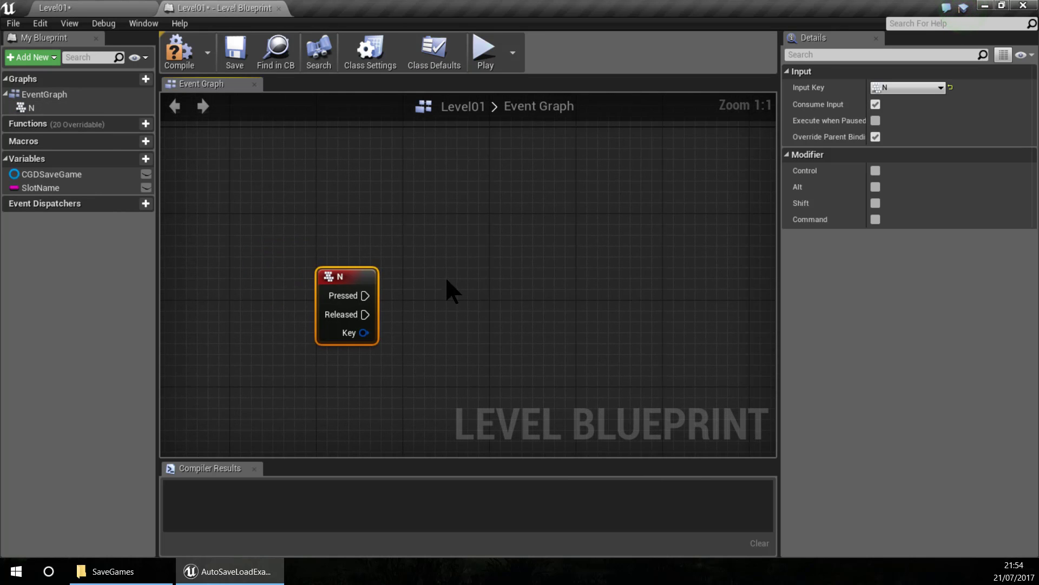
# - Add an Open Level node and connect it to the N key event's Pressed output
pyautogui.click(447, 280)
pyautogui.rightClick(446, 280)
pyautogui.write('openm')
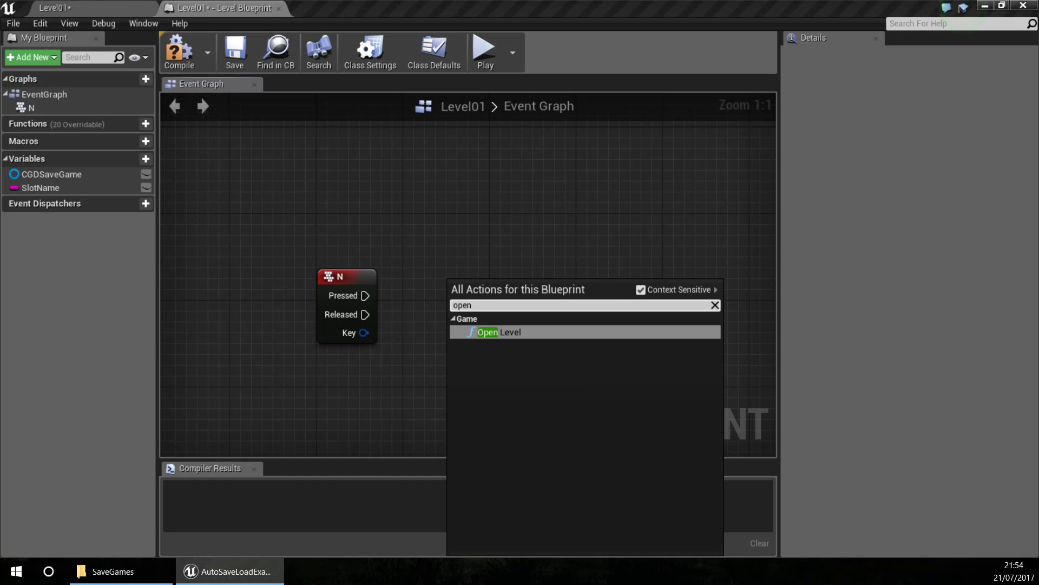
pyautogui.press('Return')
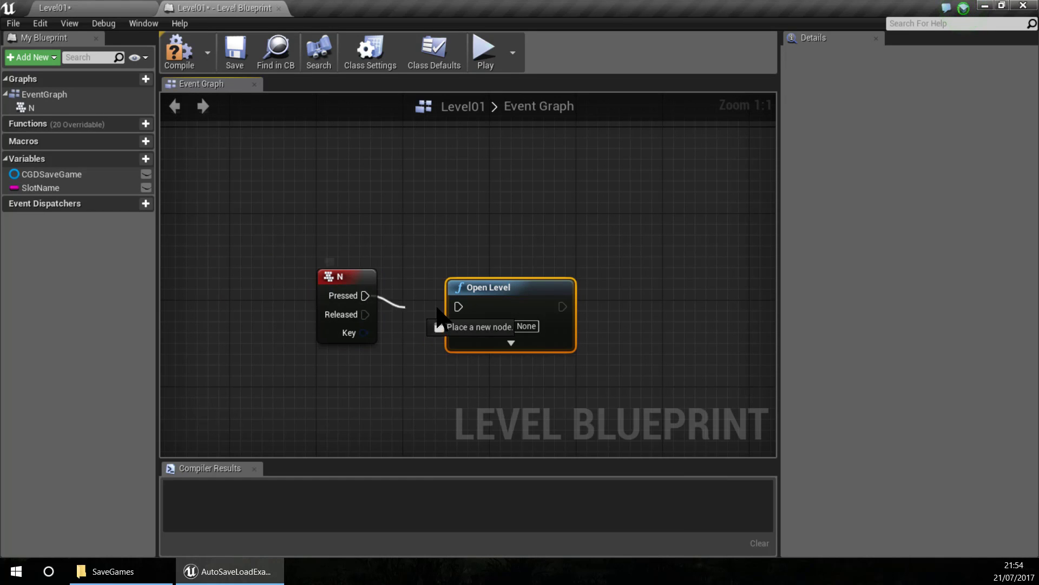
pyautogui.moveTo(464, 305); pyautogui.dragTo(460, 307)
# - Set the Open Level node's Level Name to Level02 and save Level01
pyautogui.click(118, 7)
pyautogui.click(241, 438)
pyautogui.hotkey('ctrl', 's')
pyautogui.click(521, 428)
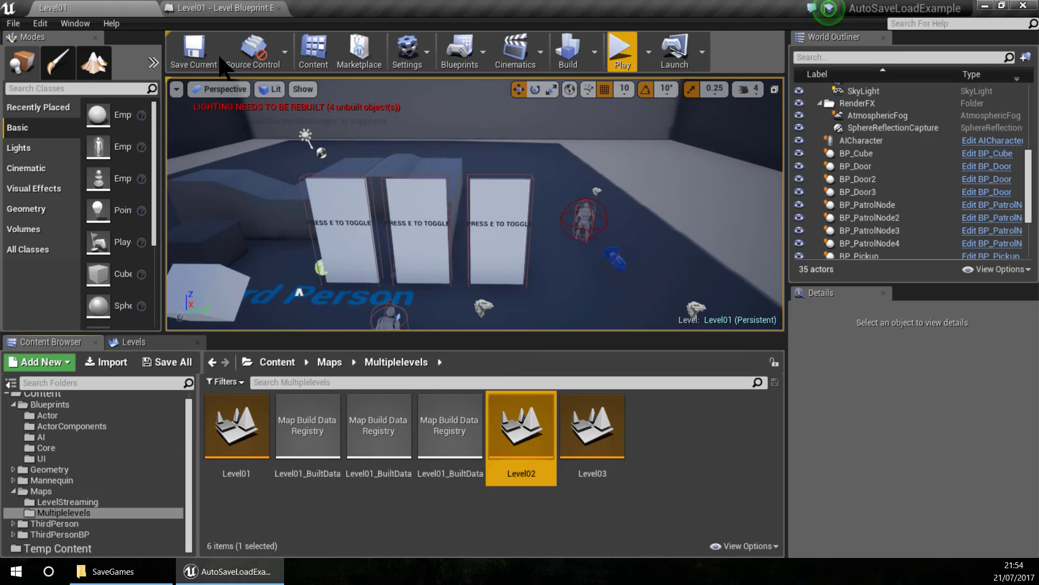
pyautogui.click(219, 7)
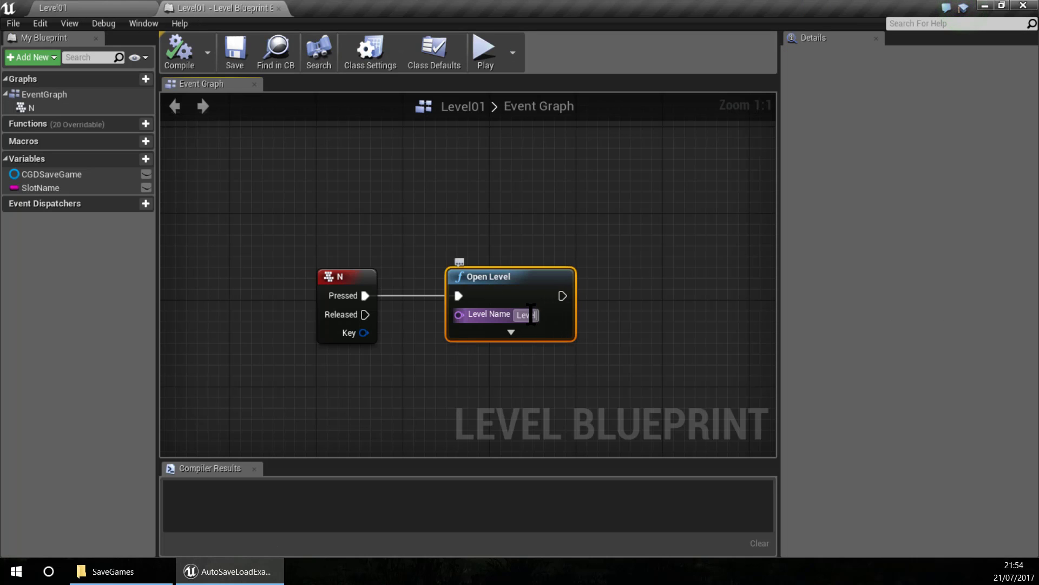
pyautogui.click(508, 199)
pyautogui.moveTo(287, 227); pyautogui.dragTo(678, 355)
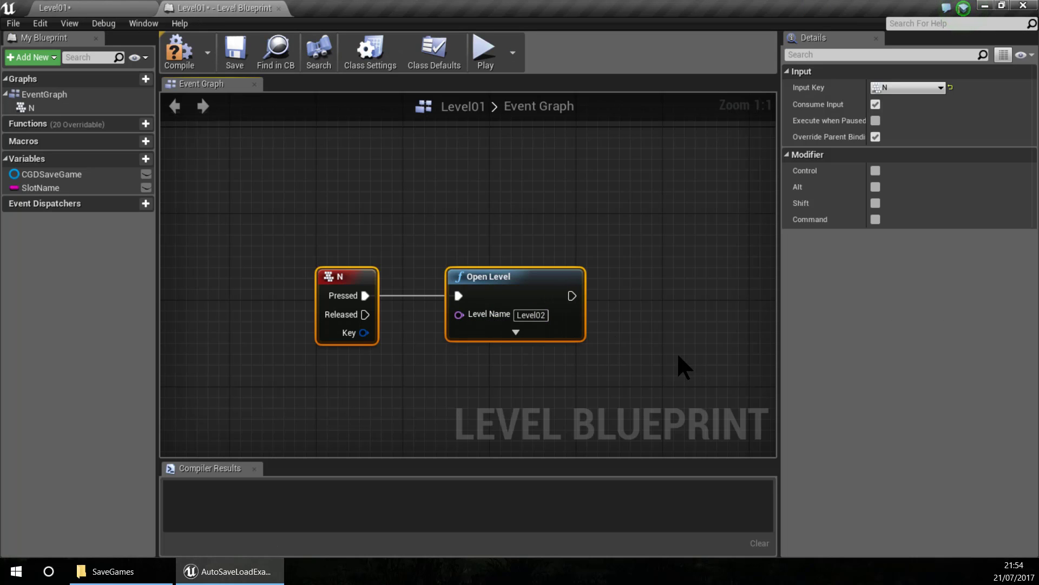
pyautogui.click(248, 70)
pyautogui.click(428, 181)
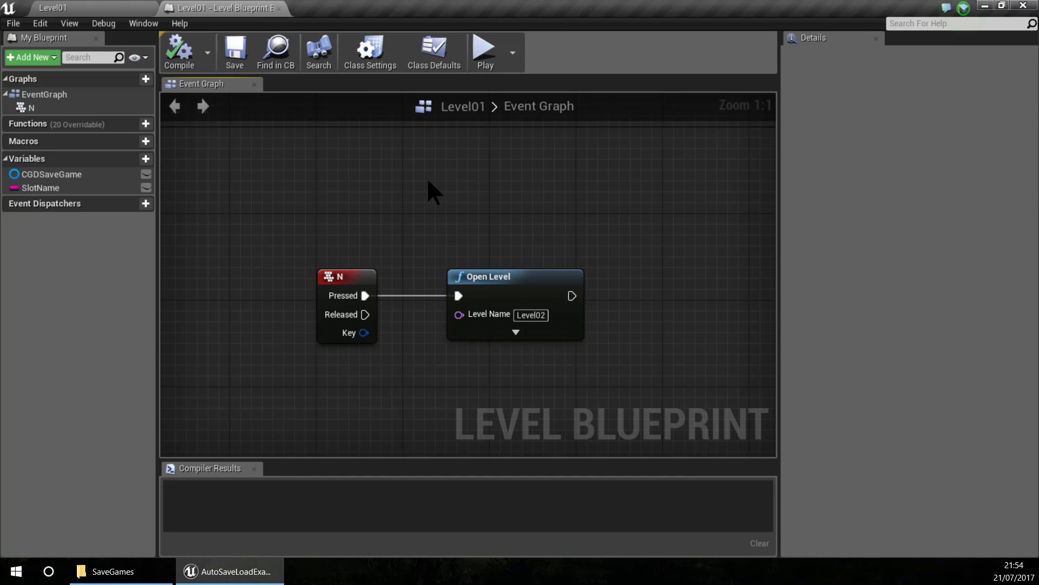
# - Add an Event BeginPlay node and connect it to a new Print String node with its advanced options expanded
pyautogui.rightClick(368, 181)
pyautogui.write('b')
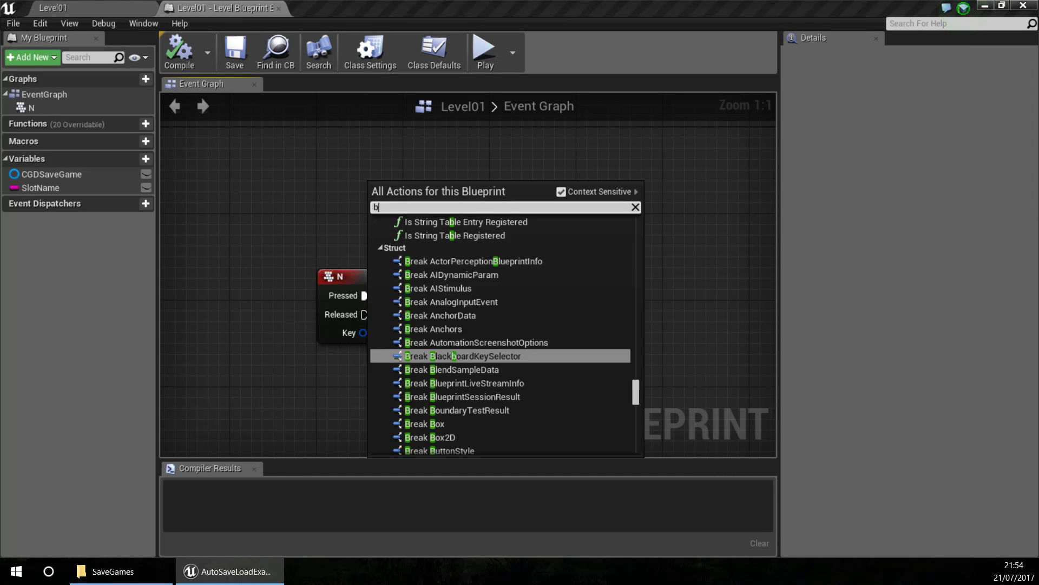
pyautogui.write('egin play')
pyautogui.press('Return')
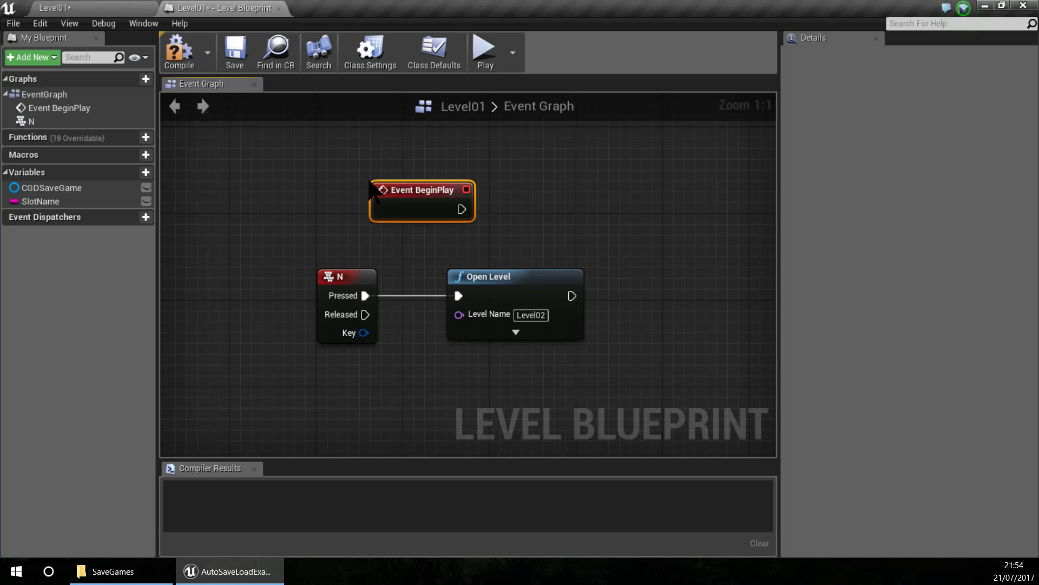
pyautogui.moveTo(384, 220); pyautogui.dragTo(515, 172)
pyautogui.write('print')
pyautogui.press('Return')
pyautogui.click(558, 225)
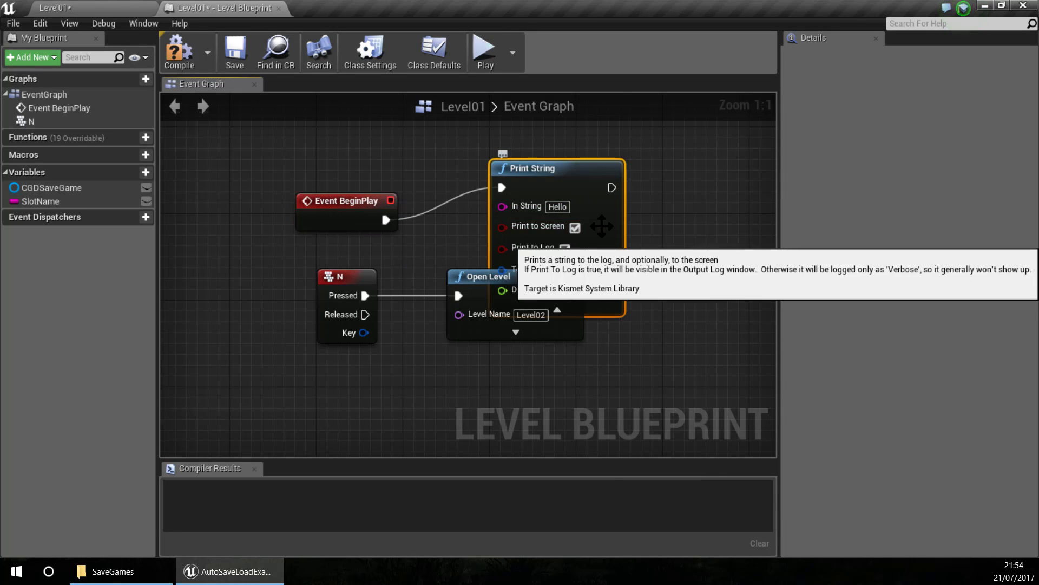
# - Set the Print String node's Text Color to blue and its Duration to 5 seconds
pyautogui.moveTo(607, 212); pyautogui.dragTo(610, 147)
pyautogui.click(557, 204)
pyautogui.click(616, 253)
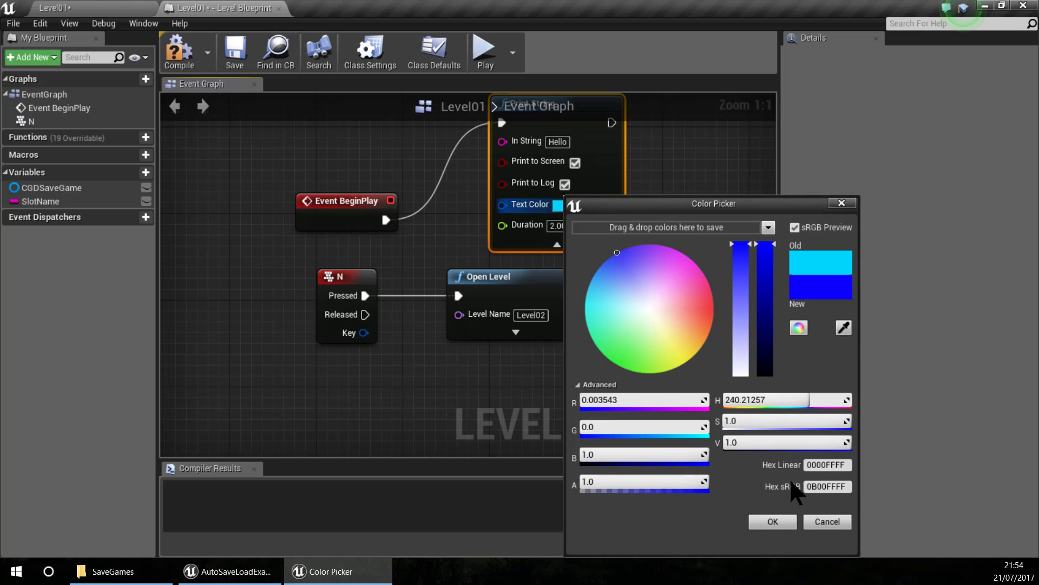
pyautogui.click(772, 522)
pyautogui.moveTo(667, 173); pyautogui.dragTo(616, 269, button='right')
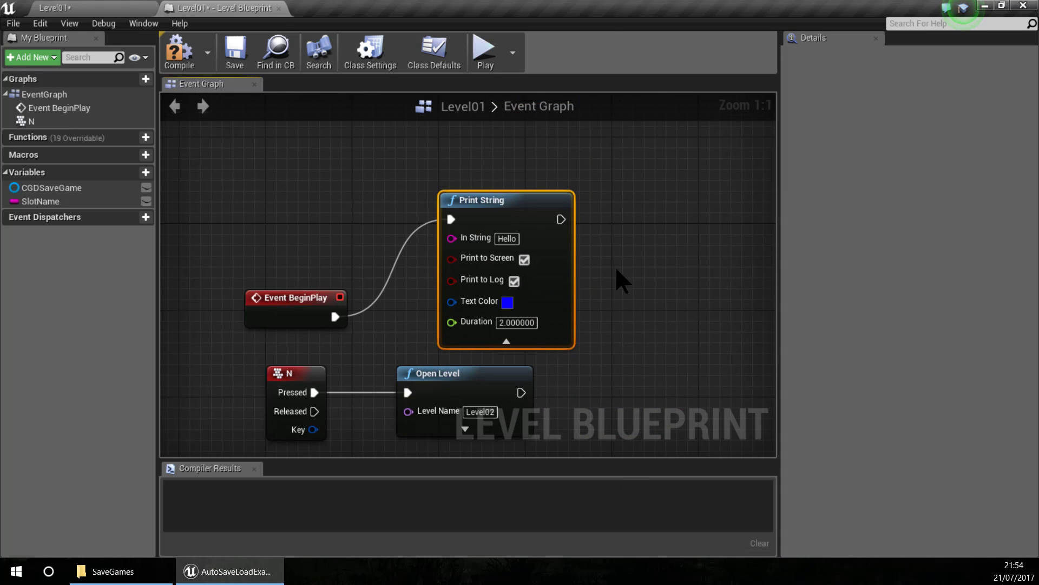
pyautogui.write('5')
pyautogui.press('Return')
# - Set the Print String text to LEVEL 01, collapse its advanced options and line up the nodes in two rows
pyautogui.click(506, 341)
pyautogui.moveTo(514, 216); pyautogui.dragTo(485, 301)
pyautogui.click(560, 303)
pyautogui.moveTo(560, 303); pyautogui.dragTo(575, 223, button='right')
pyautogui.moveTo(498, 224); pyautogui.dragTo(487, 234)
pyautogui.click(611, 333)
pyautogui.moveTo(612, 333); pyautogui.dragTo(638, 286, button='right')
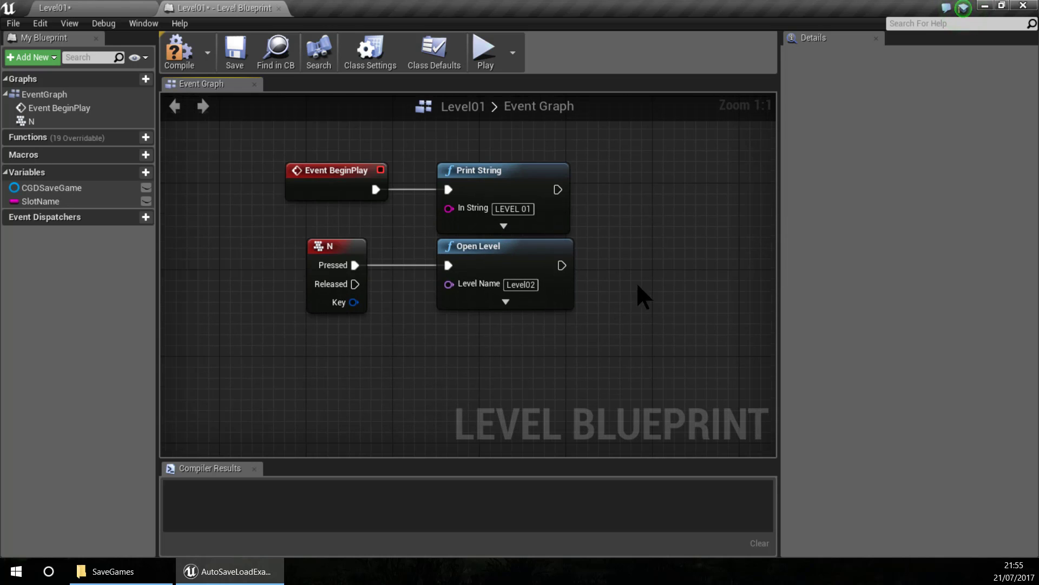
# - Copy all four event graph nodes, then compile and save Level01's Level Blueprint
pyautogui.moveTo(338, 162); pyautogui.dragTo(302, 185, button='right')
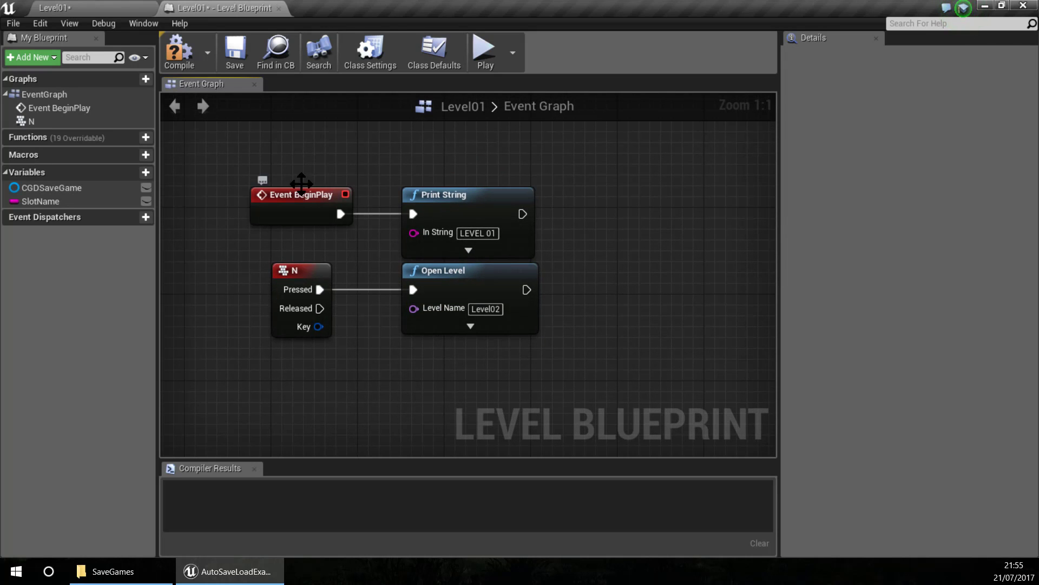
pyautogui.moveTo(246, 173); pyautogui.dragTo(563, 338)
pyautogui.click(179, 57)
pyautogui.click(234, 52)
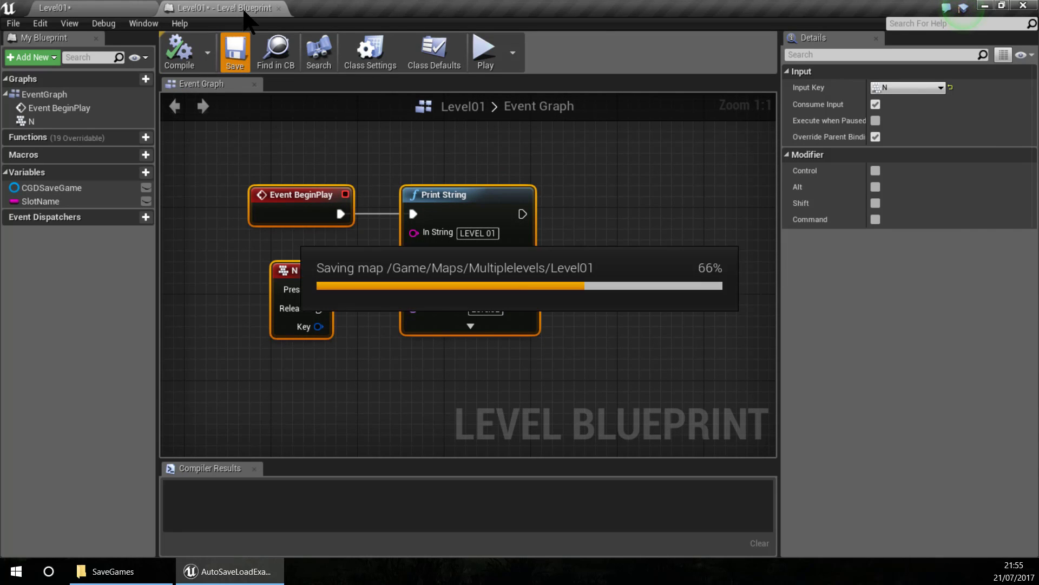
# - Open Level02 and paste the copied nodes into its Level Blueprint
pyautogui.click(278, 7)
pyautogui.doubleClick(521, 428)
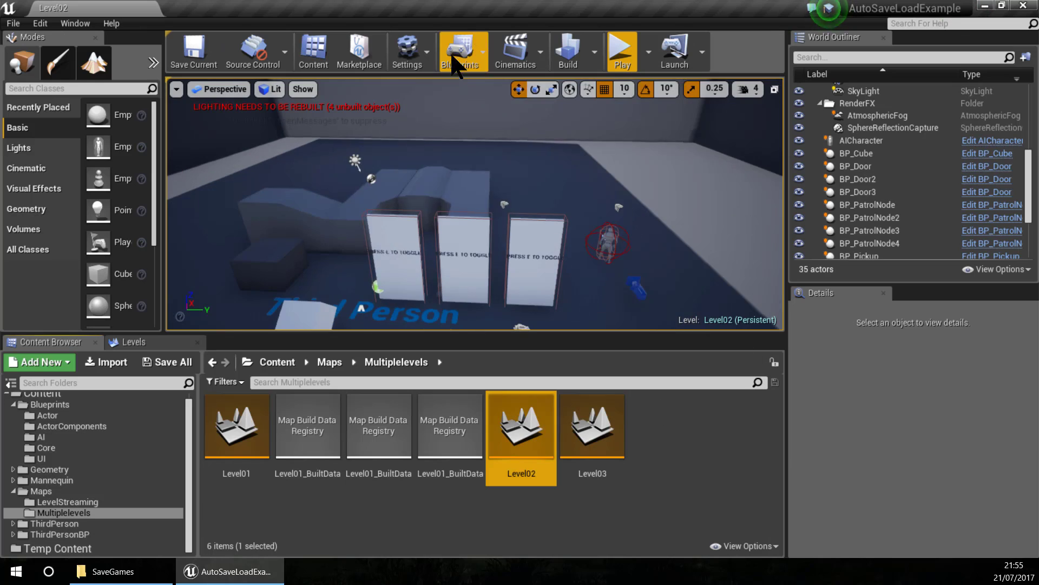
pyautogui.click(460, 52)
pyautogui.click(489, 163)
pyautogui.hotkey('ctrl', 'v')
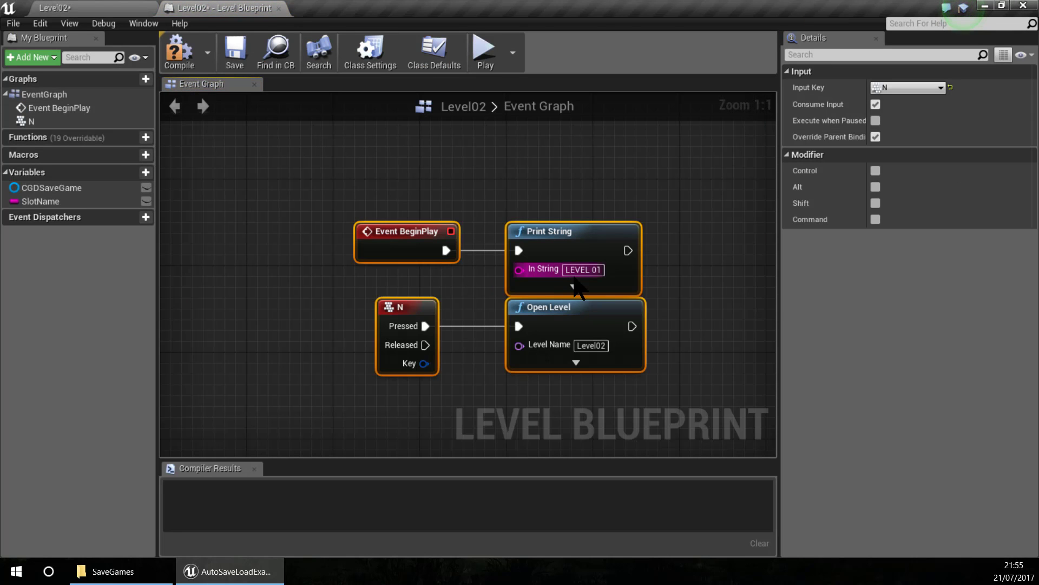
# - Set the Print String text to LEVEL 02 and the Open Level name to Level03, and save Level02
pyautogui.write('2')
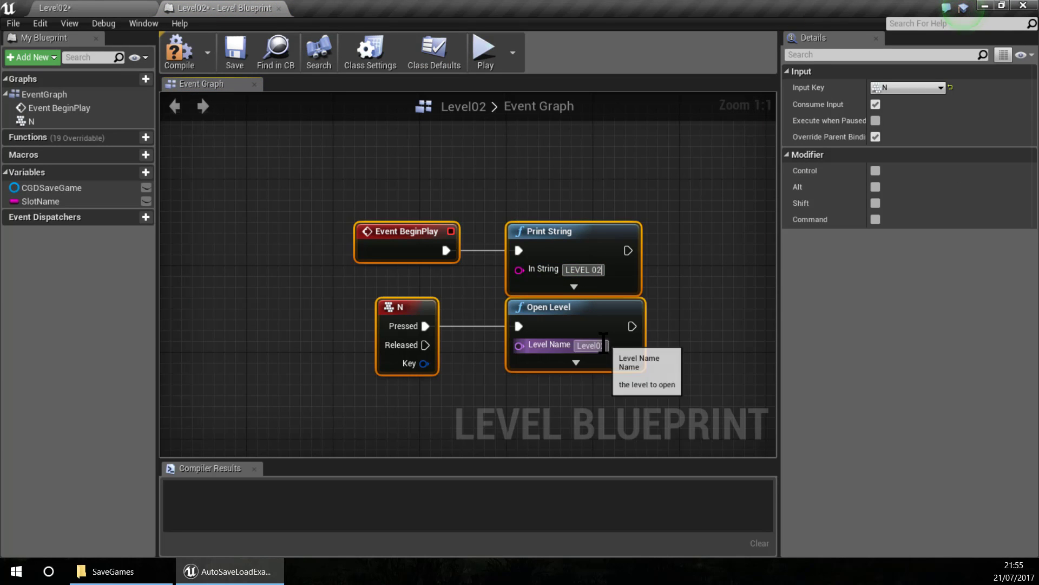
pyautogui.write('Level03')
pyautogui.press('Return')
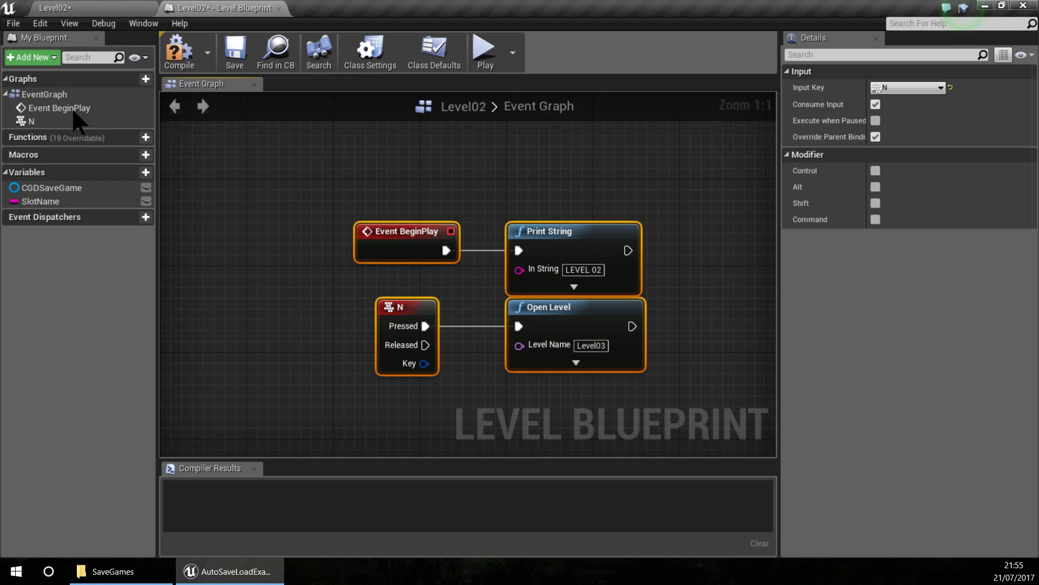
pyautogui.click(230, 58)
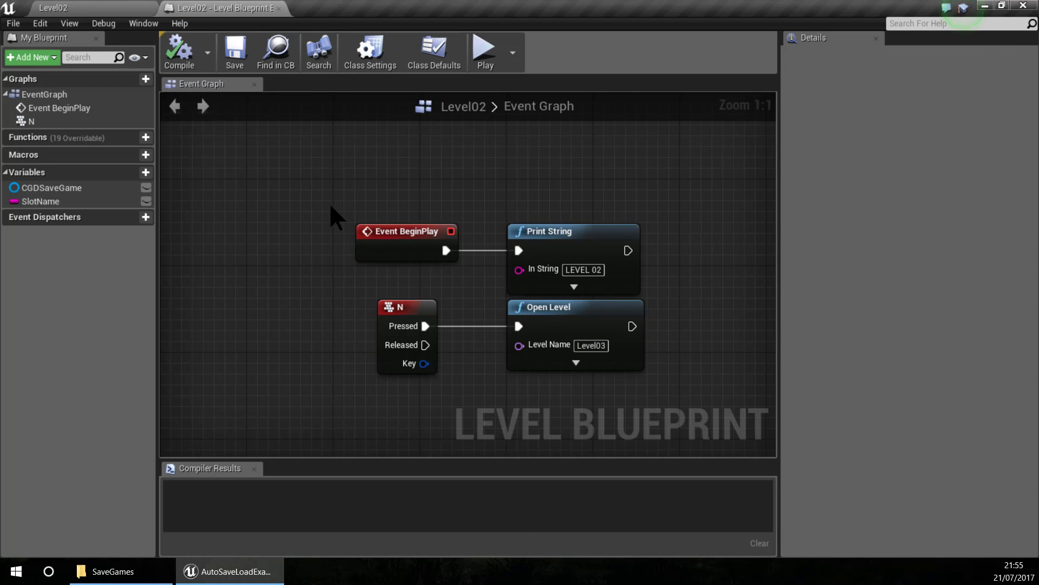
# - Copy Level02's four nodes and paste them into the Level Blueprint of Level03
pyautogui.moveTo(332, 213); pyautogui.dragTo(673, 381)
pyautogui.middleClick(242, 6)
pyautogui.doubleClick(592, 428)
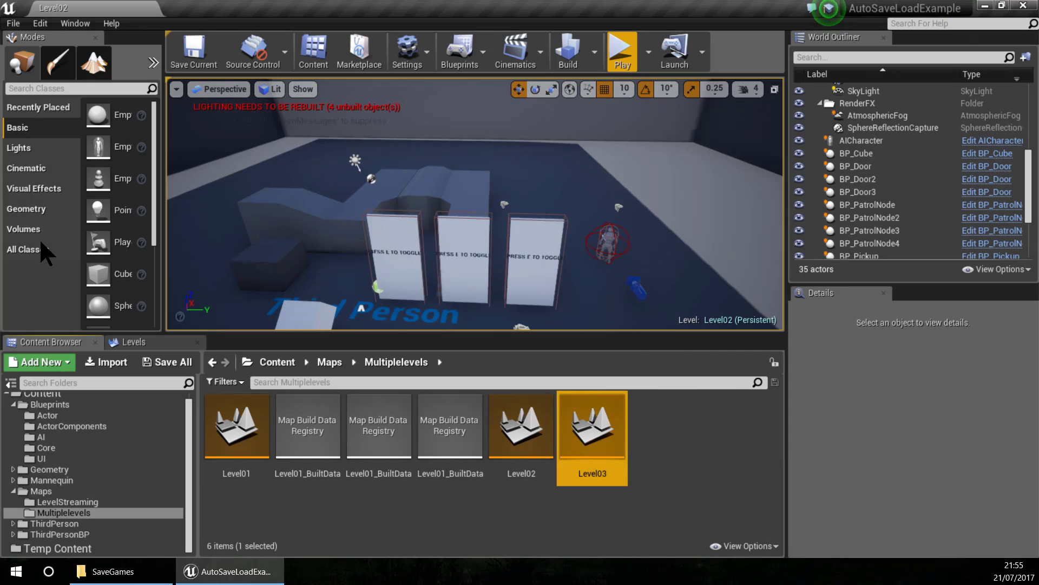
pyautogui.click(460, 51)
pyautogui.click(505, 166)
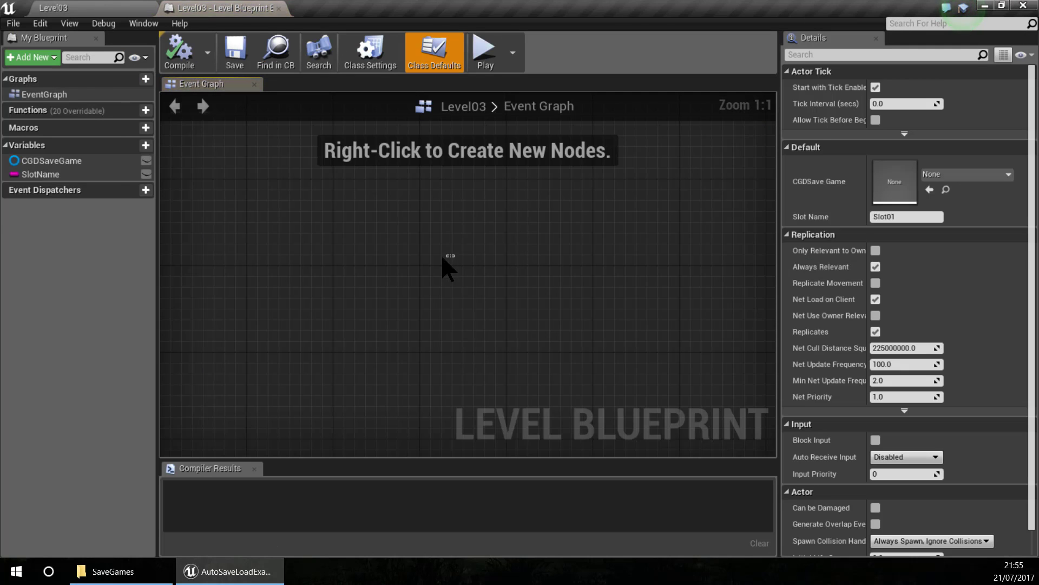
pyautogui.hotkey('ctrl', 'v')
# - Set the Print String text to LEVEL 03 and the Open Level name to Level01, then compile, save and close the blueprint
pyautogui.click(601, 270)
pyautogui.press('BackSpace')
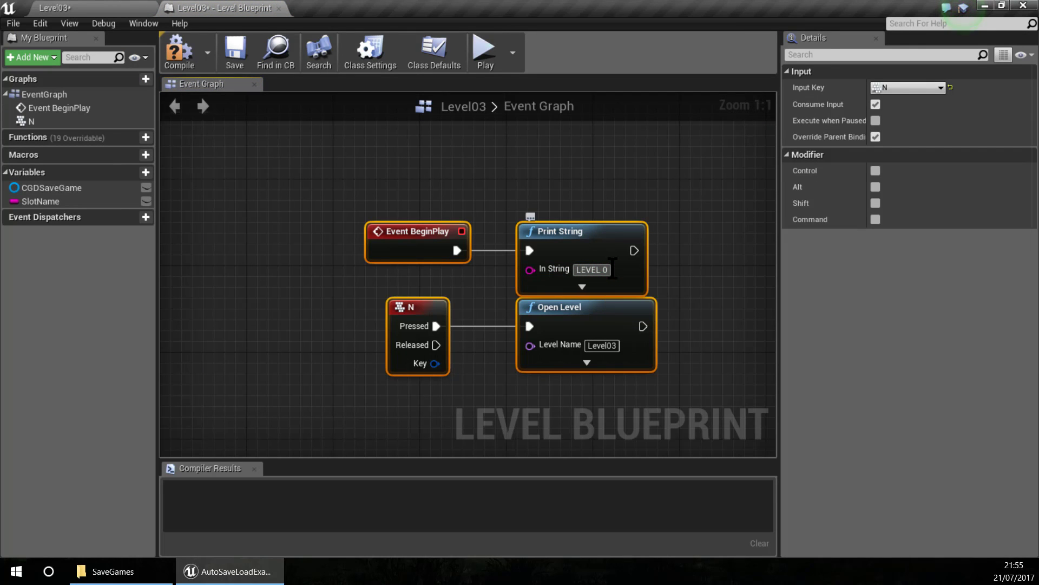
pyautogui.click(611, 347)
pyautogui.press('BackSpace')
pyautogui.write('1')
pyautogui.click(486, 162)
pyautogui.hotkey('ctrl', 's')
pyautogui.click(179, 52)
pyautogui.click(235, 52)
pyautogui.middleClick(216, 6)
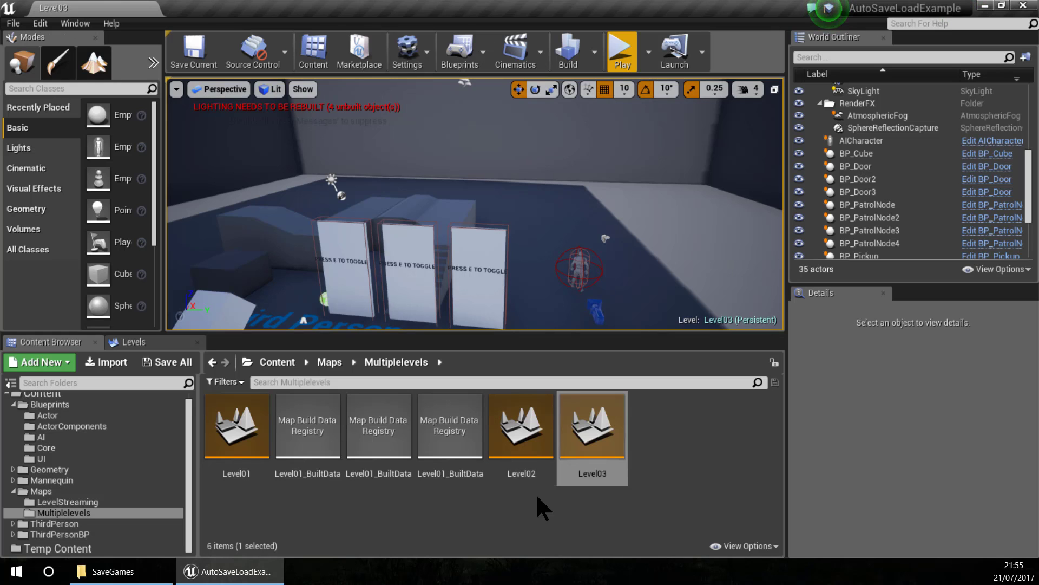
# - Play Level01, switch to the next level and examine the error stack in a detached Output Log before closing it
pyautogui.doubleClick(236, 428)
pyautogui.click(621, 53)
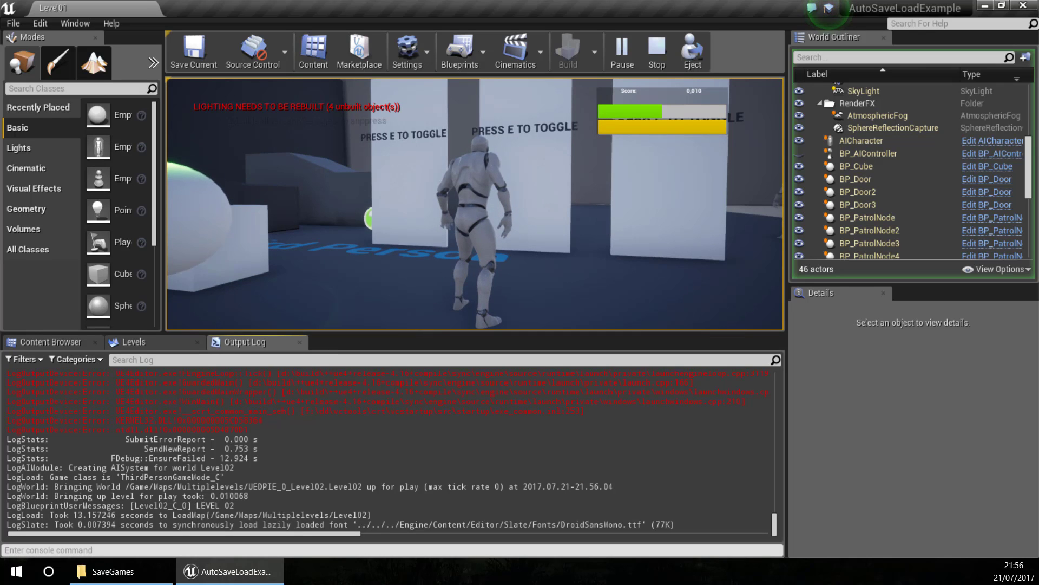
pyautogui.moveTo(262, 346); pyautogui.dragTo(281, 164)
pyautogui.moveTo(435, 321); pyautogui.dragTo(445, 532)
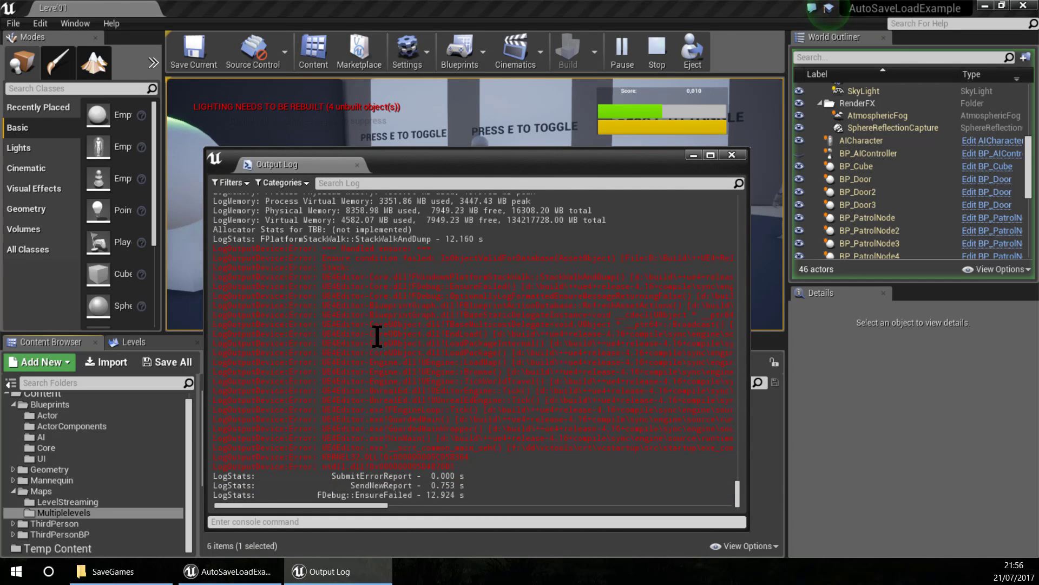
pyautogui.moveTo(307, 251); pyautogui.dragTo(488, 378)
pyautogui.click(487, 378)
pyautogui.moveTo(374, 258); pyautogui.dragTo(435, 296)
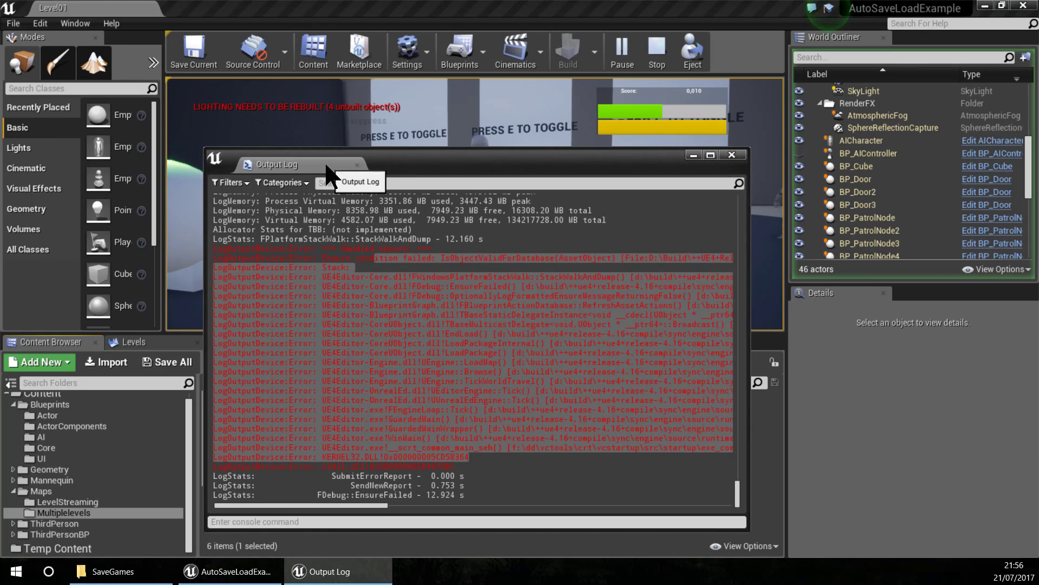
pyautogui.click(357, 165)
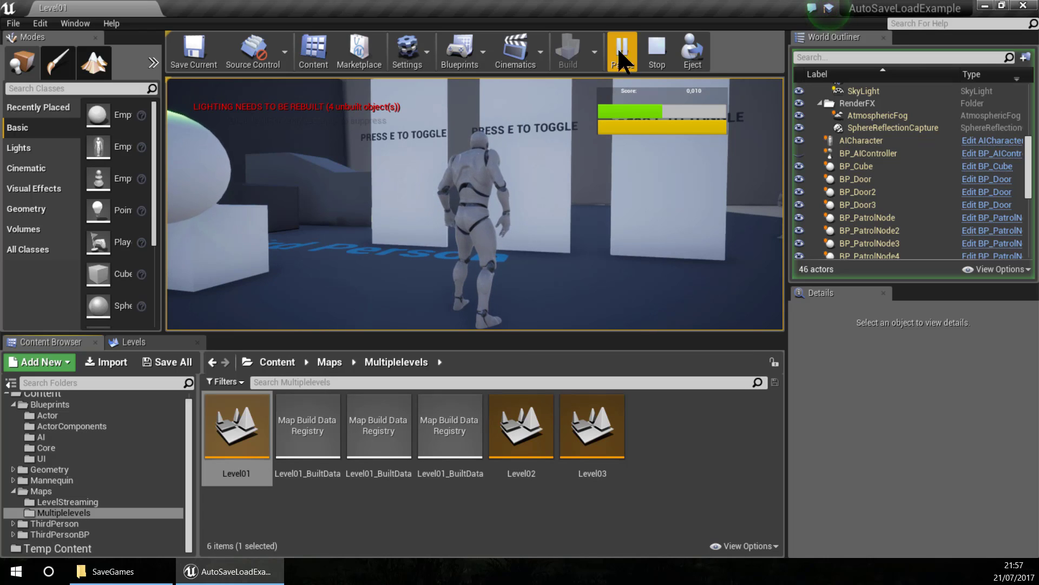
# - Resume control of the running game and switch onward through Level03 back to Level01 to test the level cycle
pyautogui.click(595, 162)
pyautogui.press('a')
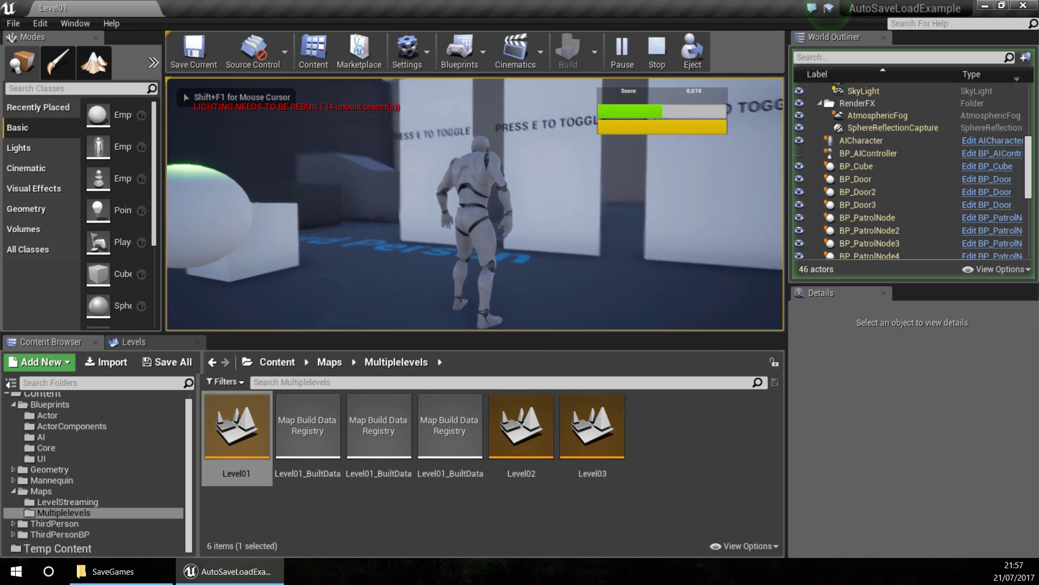
pyautogui.press('3')
pyautogui.hotkey('shift', 'F1')
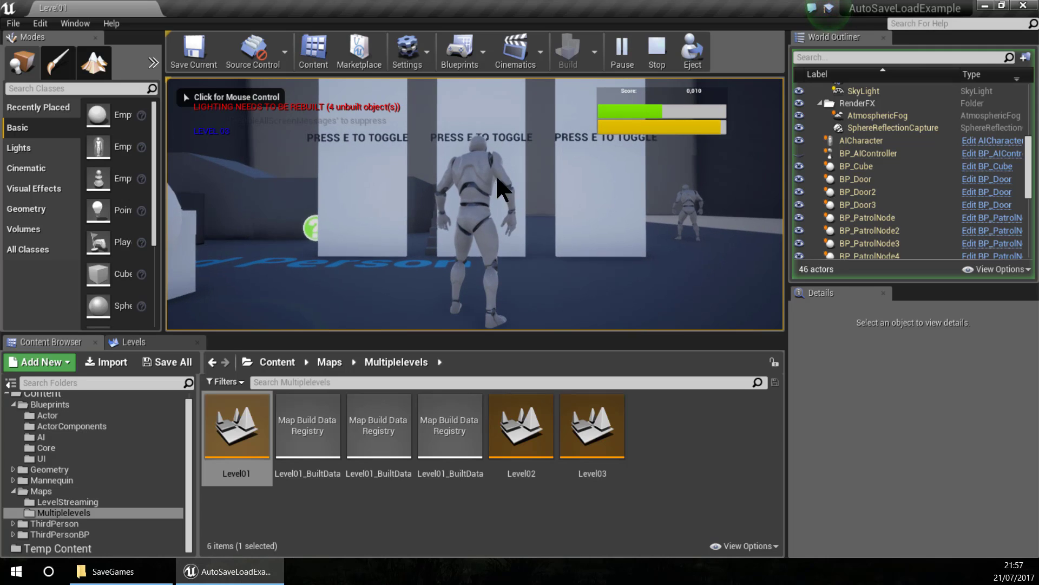
pyautogui.click(225, 129)
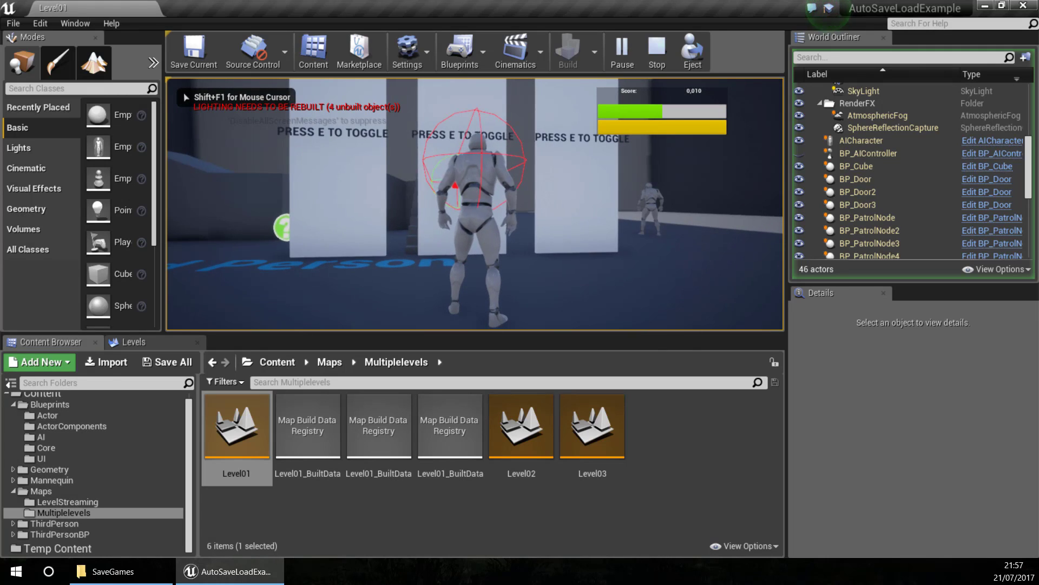
pyautogui.press('1')
pyautogui.press('2')
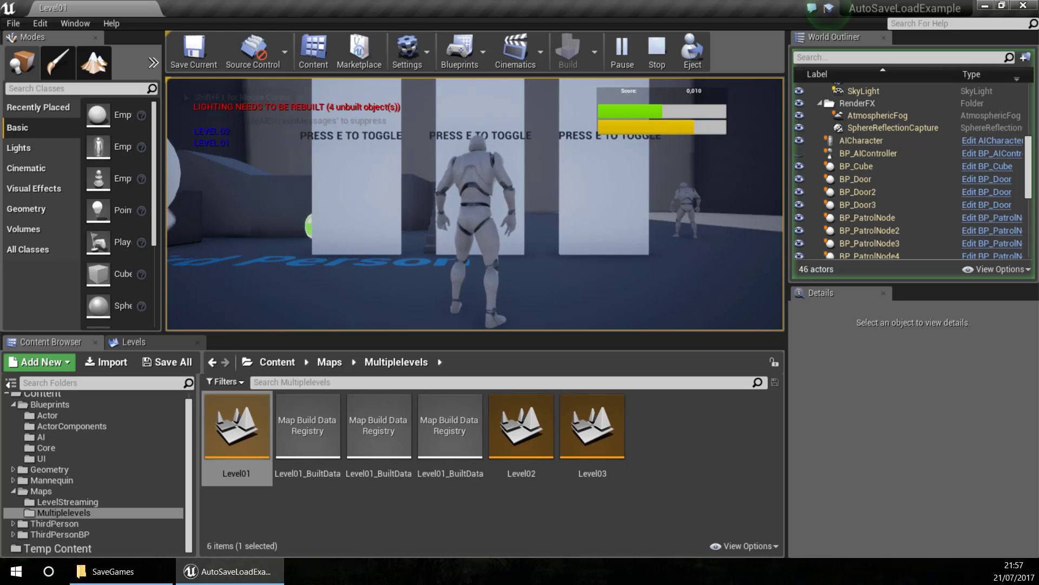
# - Switch the running game through the level cycle once more and end the play session
pyautogui.press('3')
pyautogui.press('Escape')
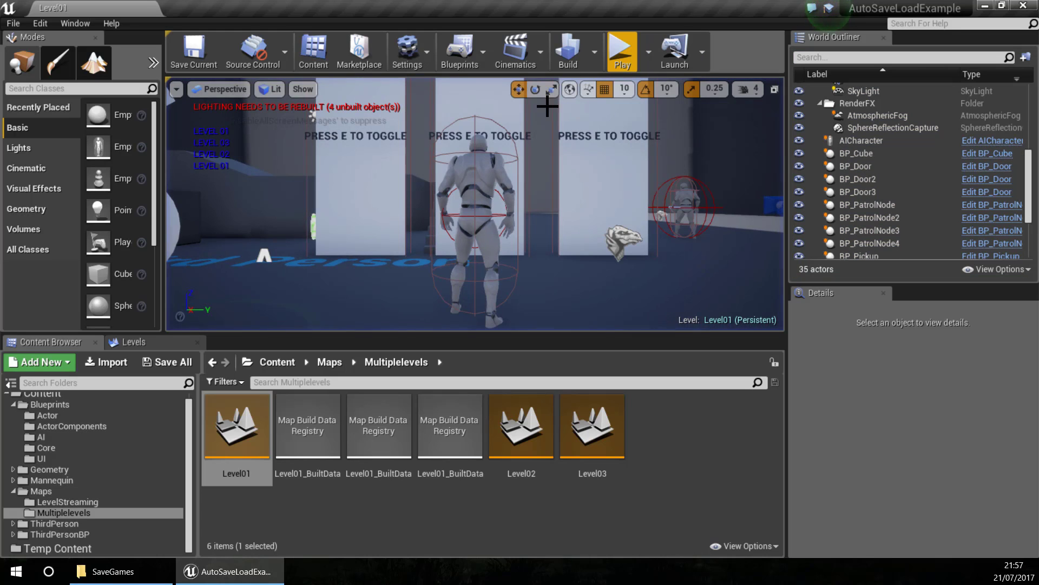
# - Play Level01, walk the character up to the doors and toggle the first and second doors open
pyautogui.click(621, 52)
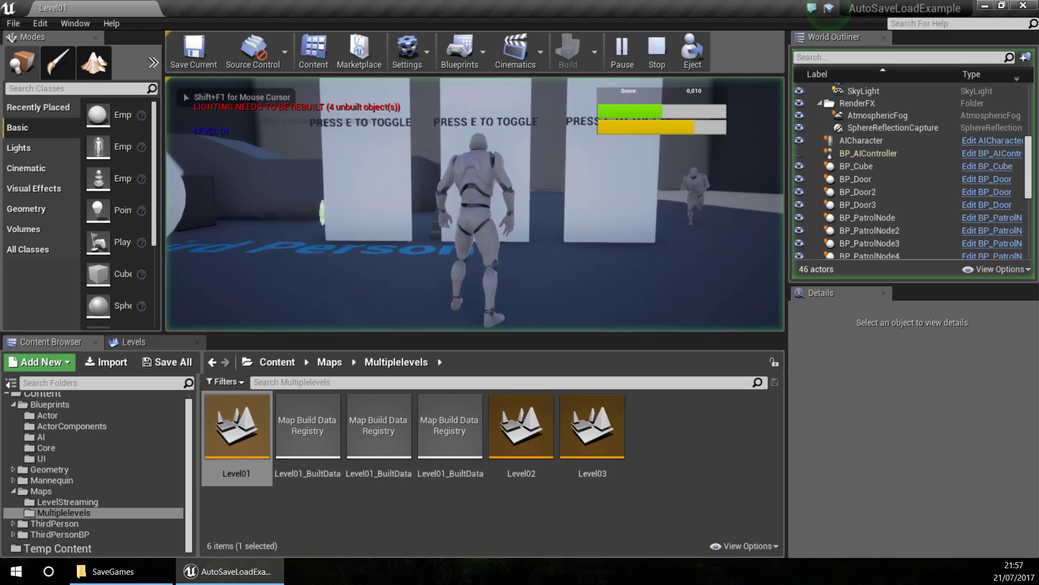
pyautogui.press('w')
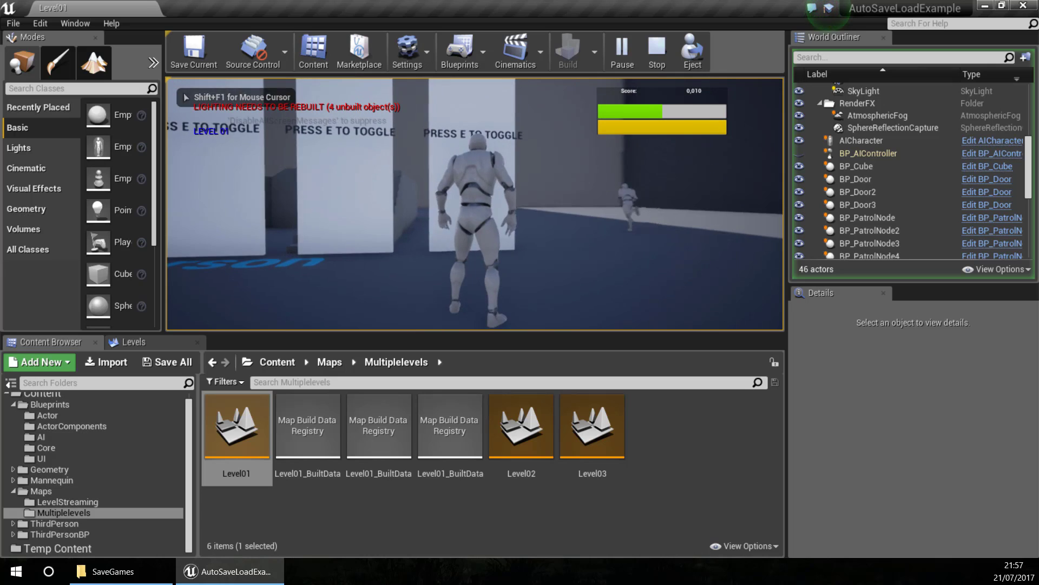
pyautogui.press('e')
pyautogui.press('a')
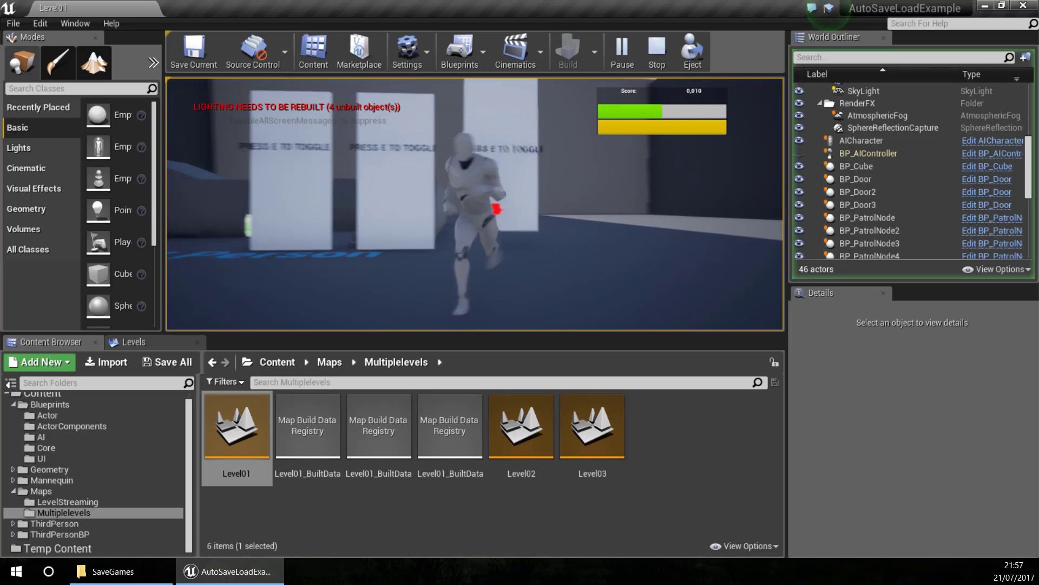
pyautogui.press('w')
pyautogui.press('e')
pyautogui.press('e')
pyautogui.press('d')
pyautogui.press('w')
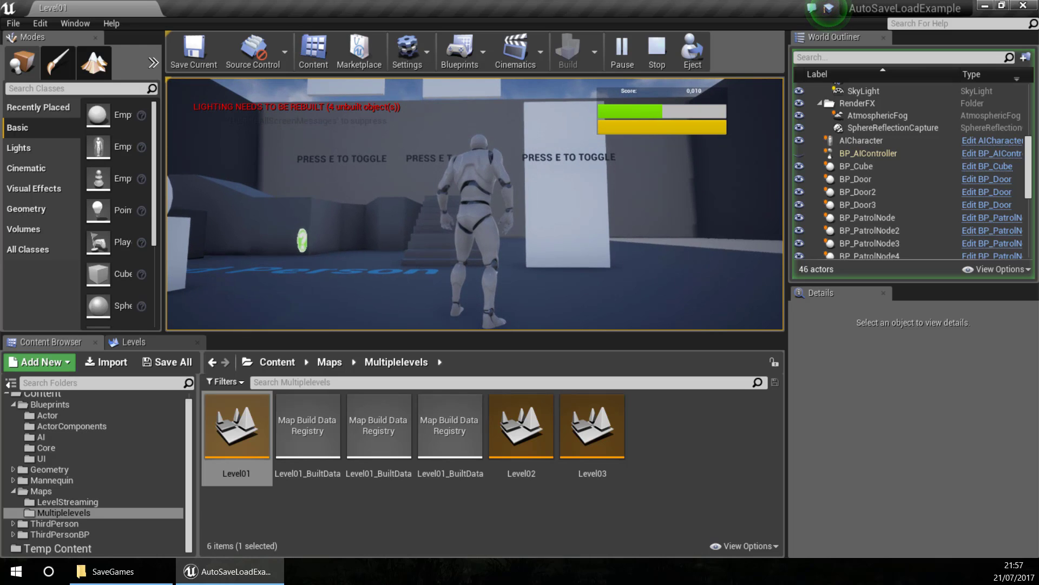
# - Switch the running game to Level02 and open its first and third doors
pyautogui.press('2')
pyautogui.press('d')
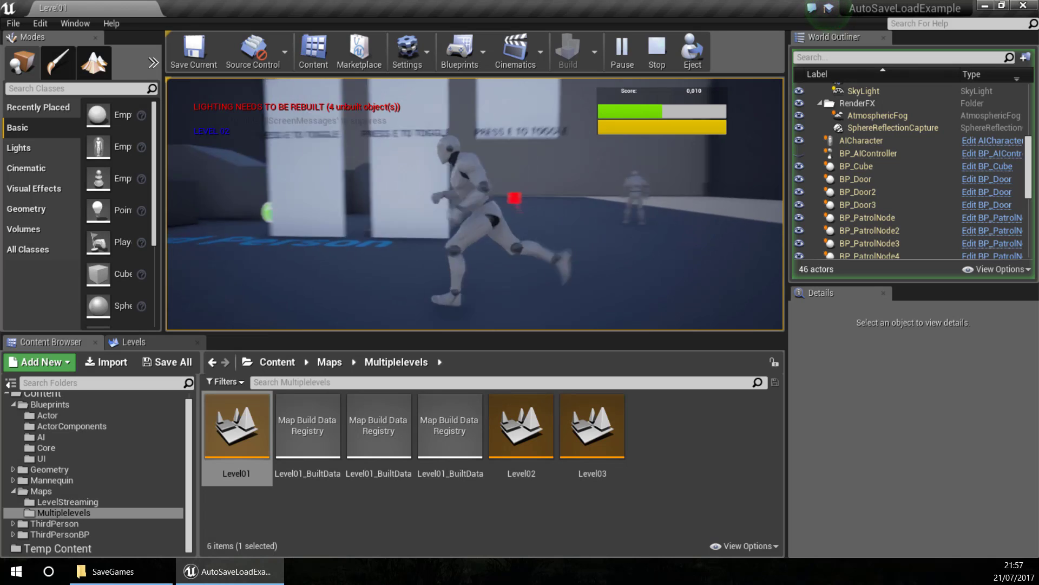
pyautogui.press('w')
pyautogui.press('s')
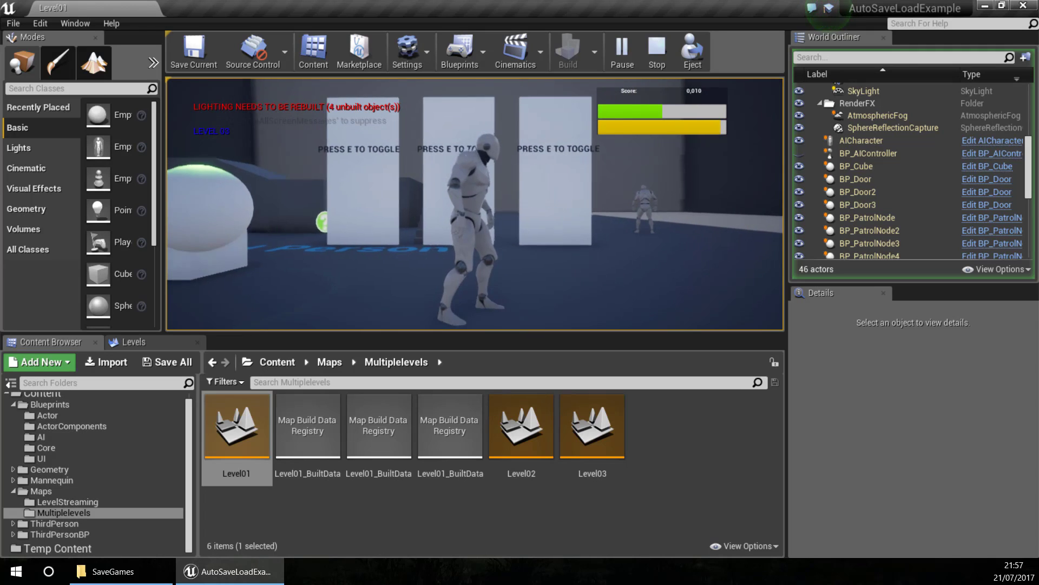
# - Continue to Level03, open its first door and save the game
pyautogui.press('w')
pyautogui.press('d')
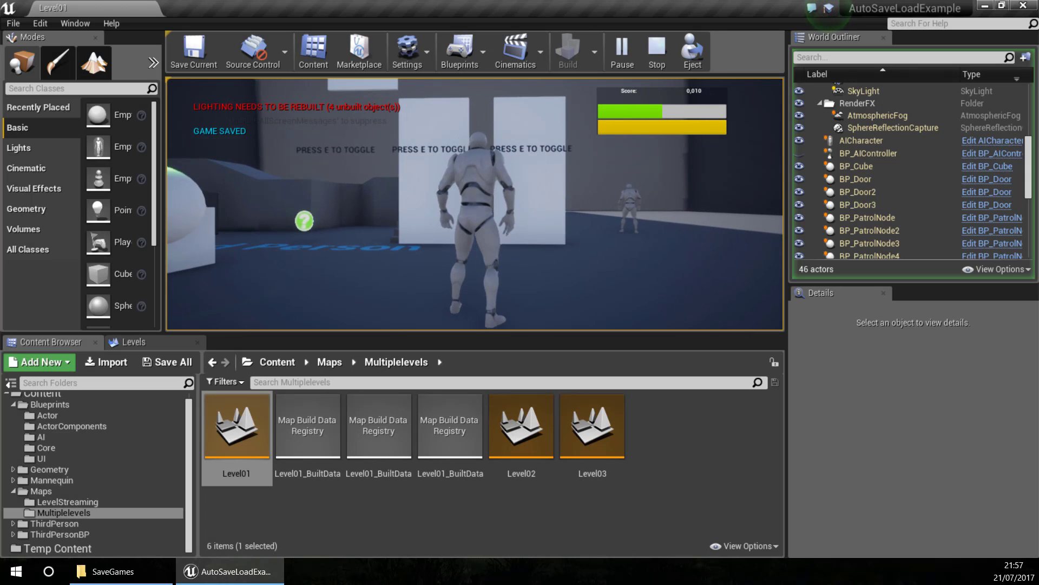
pyautogui.press('e')
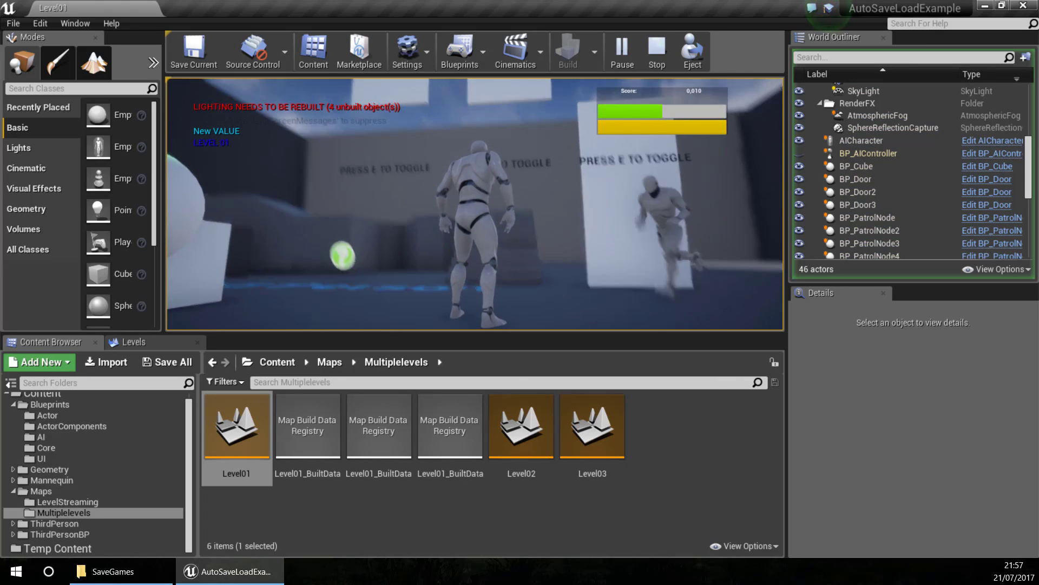
# - Cycle through the levels to check each one's restored door positions, and stop the play session
pyautogui.press('2')
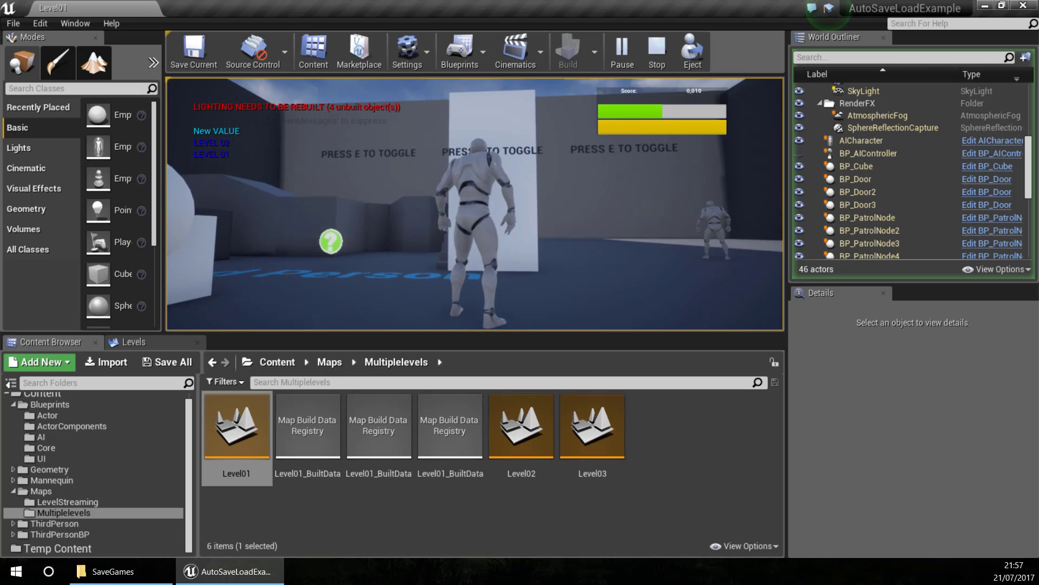
pyautogui.press('3')
pyautogui.press('Escape')
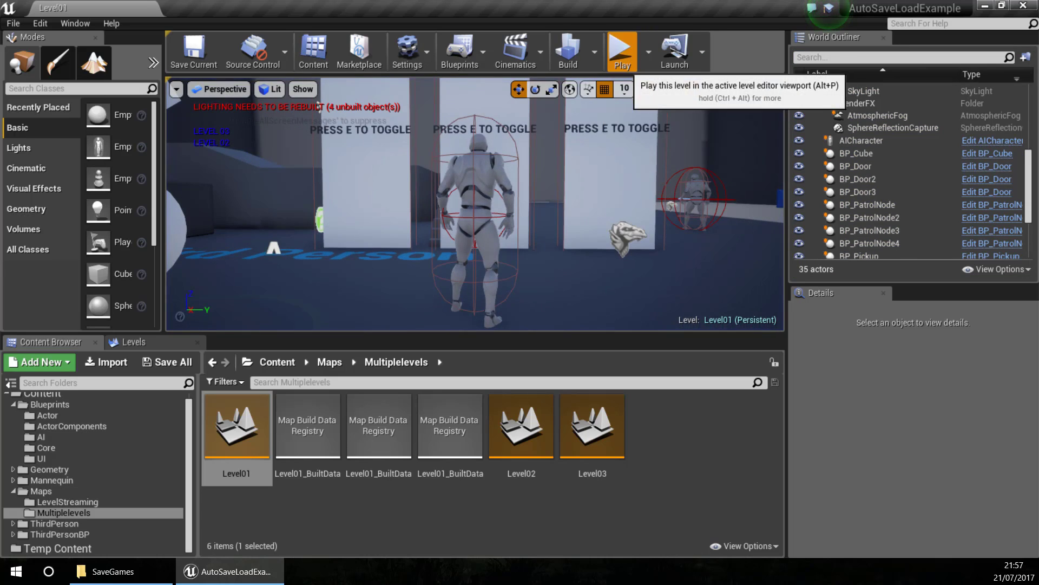
# - Restart play from Level01 and switch through to Level03 to check the saved door states across sessions, ending the test
pyautogui.click(622, 52)
pyautogui.press('2')
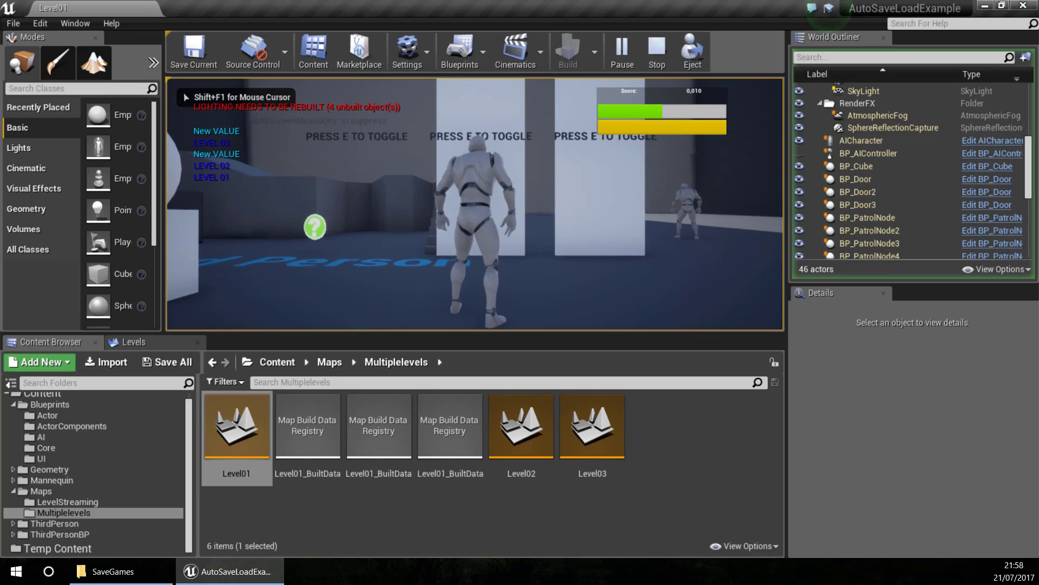
pyautogui.press('Escape')
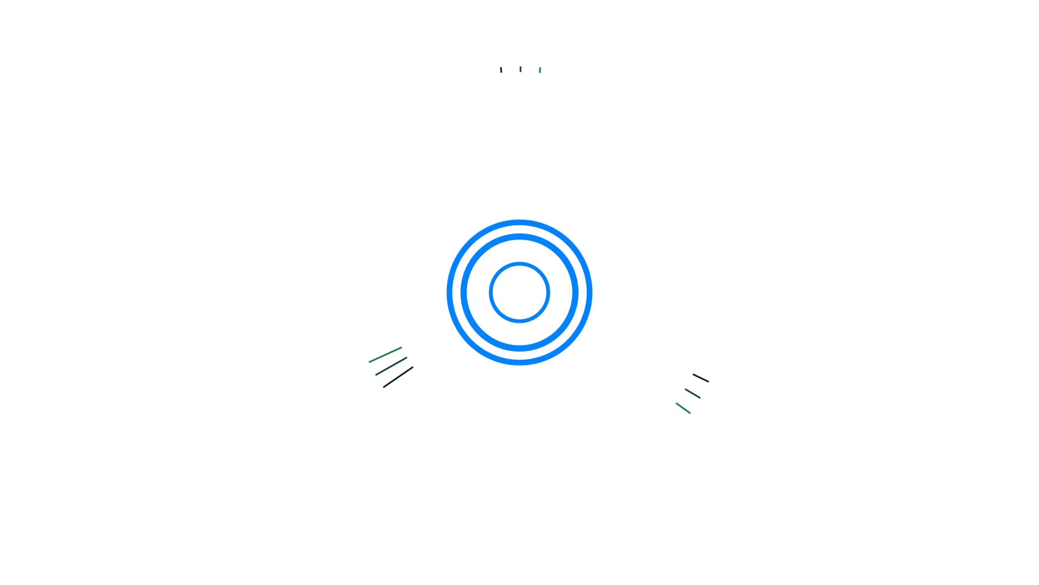